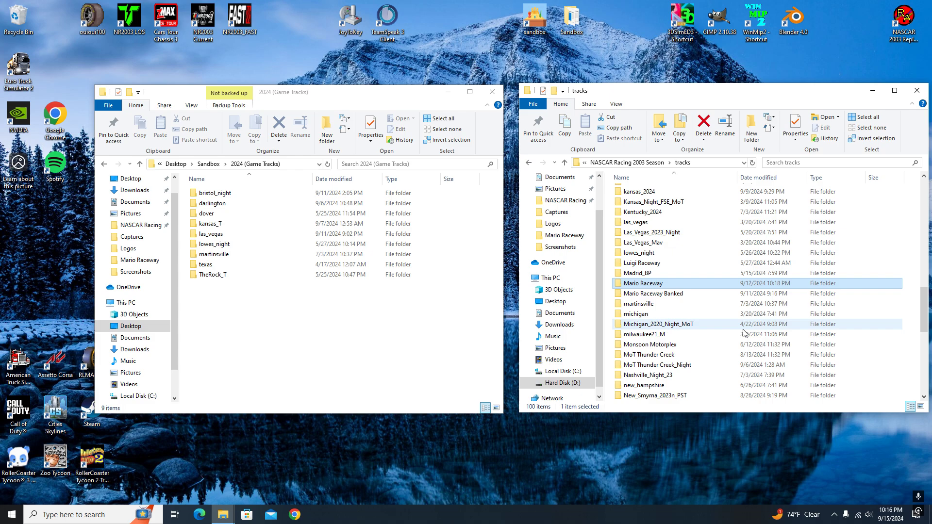
# Look through the Sandbox folder on the Desktop and the track folders inside its My_Tracks subfolder.
pyautogui.click(701, 315)
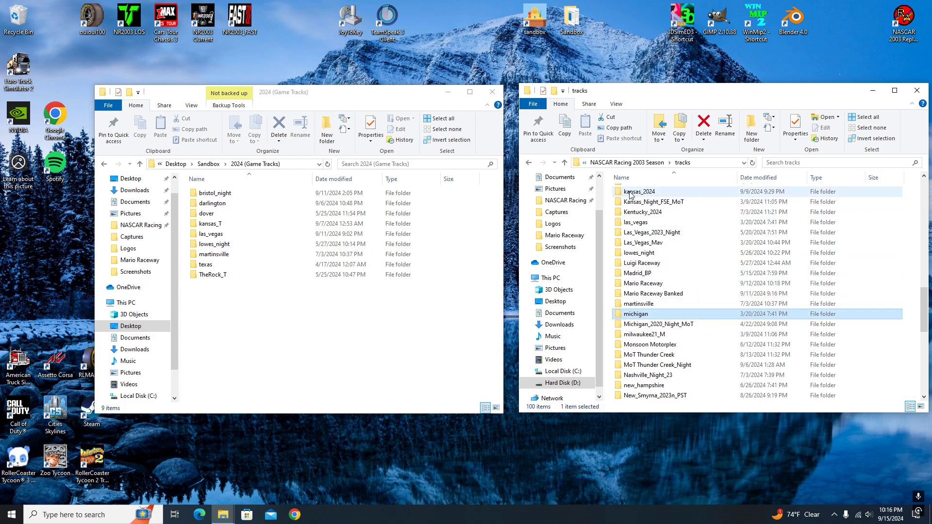
pyautogui.click(139, 163)
pyautogui.click(139, 164)
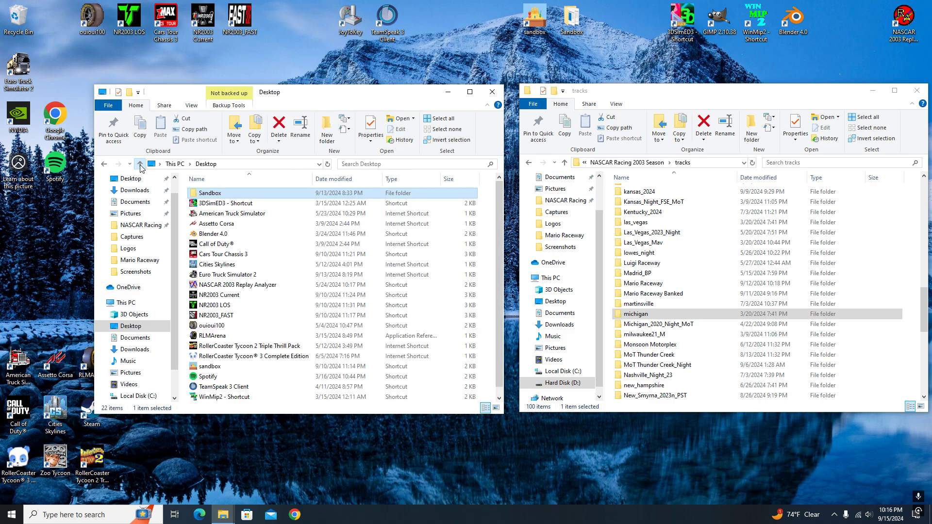
pyautogui.doubleClick(220, 193)
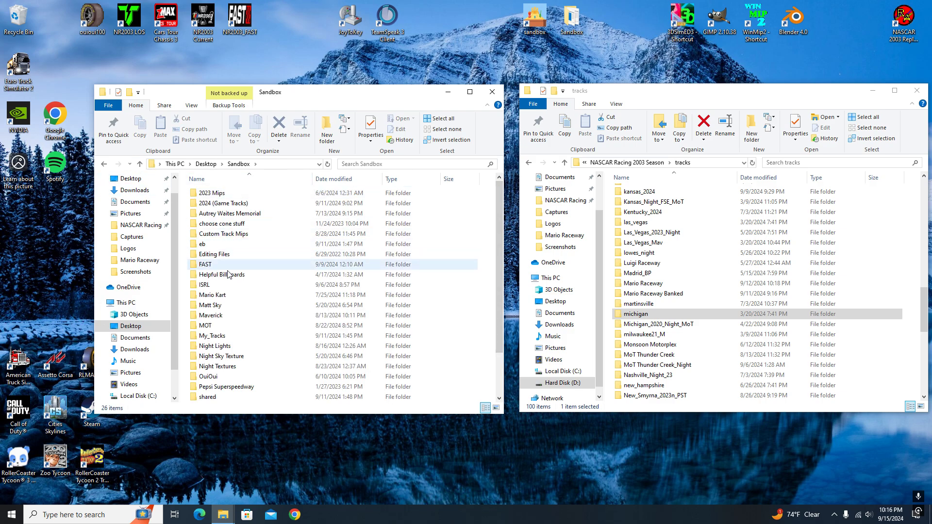
pyautogui.scroll(-1, 247, 357)
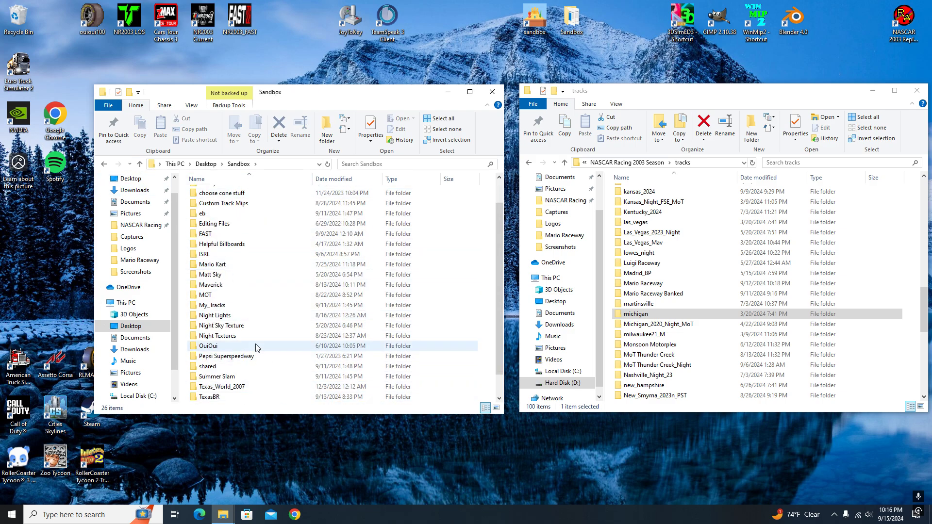
pyautogui.scroll(1, 258, 340)
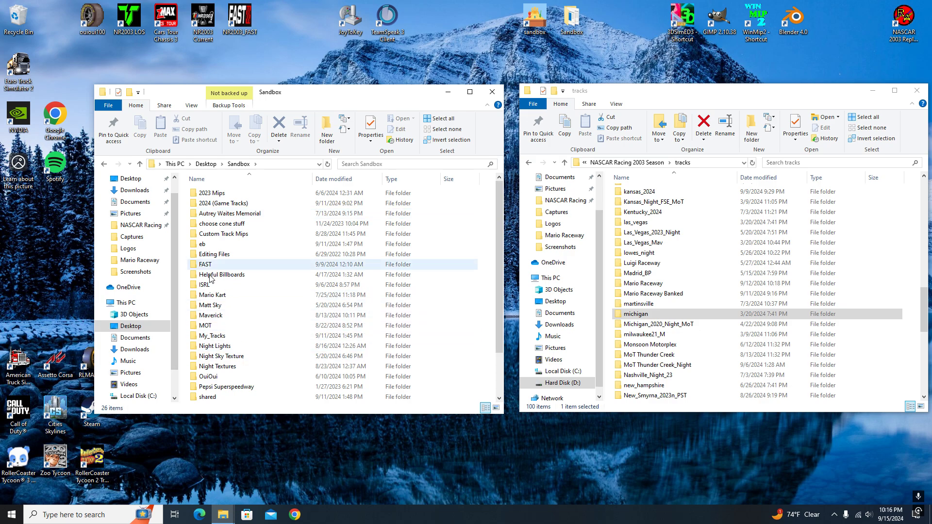
pyautogui.scroll(-2, 263, 348)
pyautogui.doubleClick(225, 285)
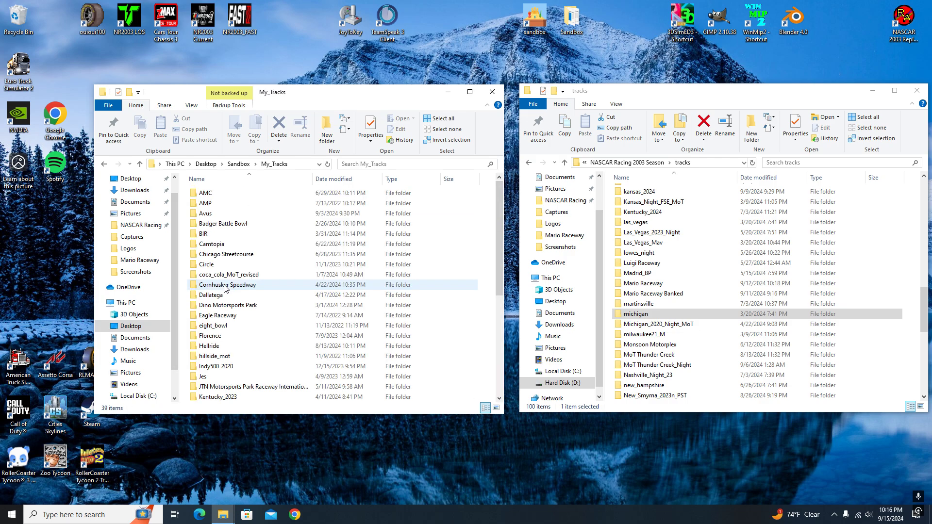
pyautogui.scroll(-3, 238, 371)
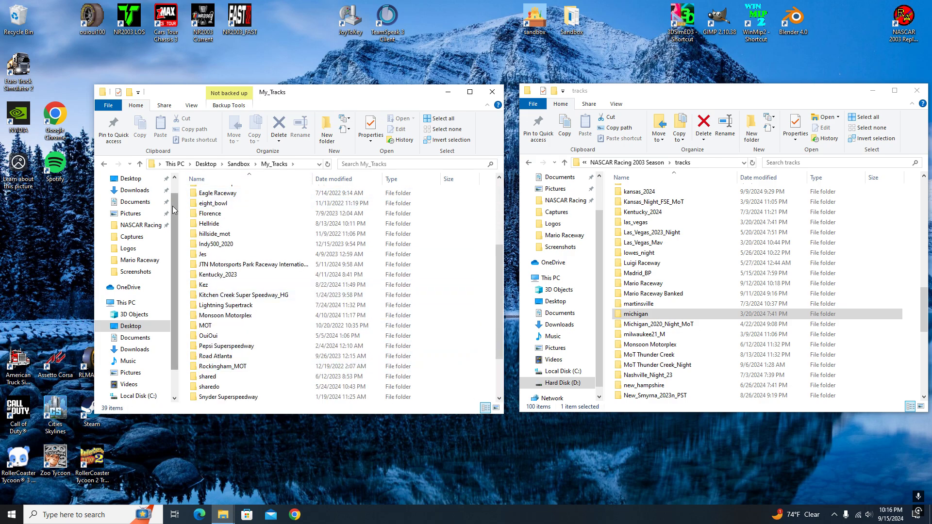
pyautogui.scroll(2, 249, 252)
pyautogui.scroll(1, 249, 252)
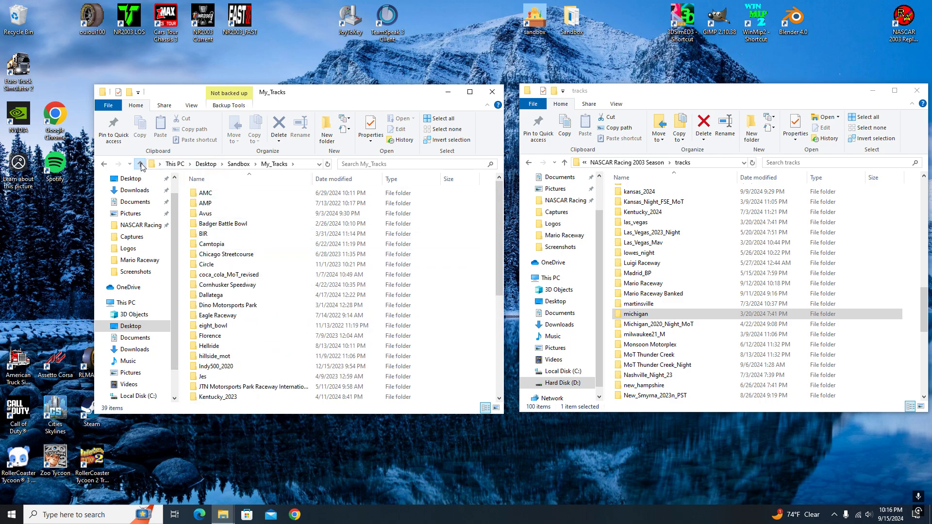
pyautogui.click(141, 165)
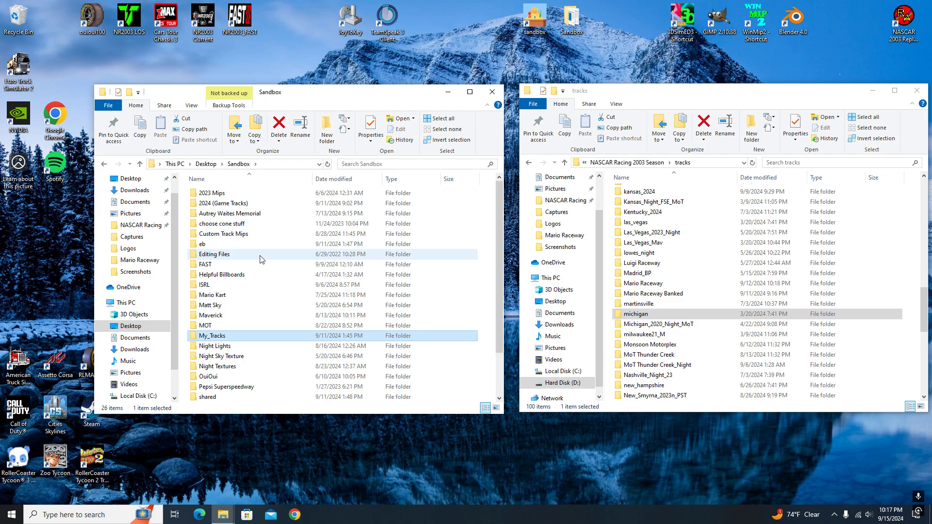
# Copy the michigan folder from the game's tracks folder into Sandbox's 2024 (Game Tracks) folder.
pyautogui.doubleClick(284, 204)
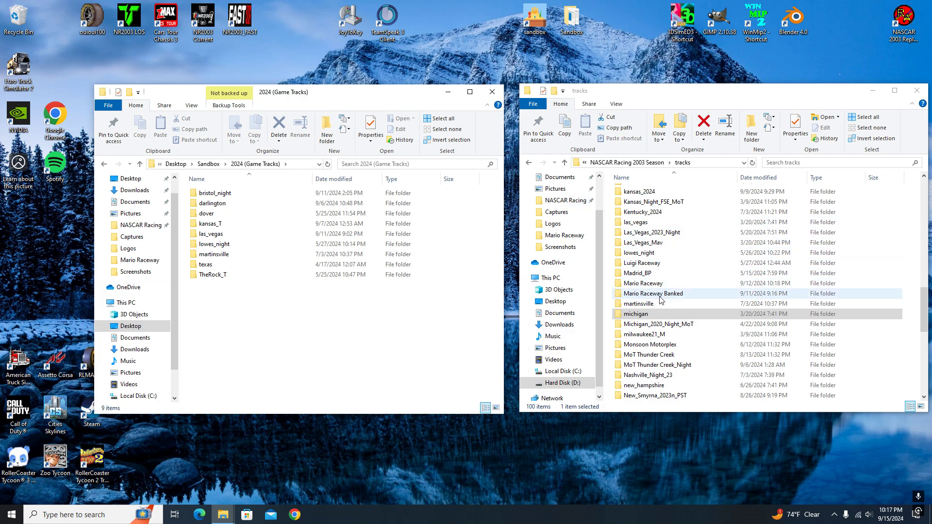
pyautogui.rightClick(656, 313)
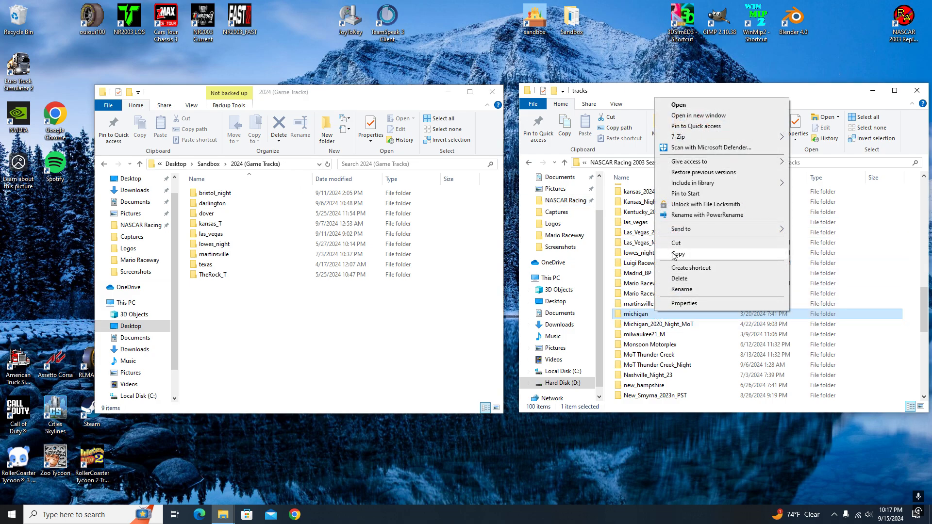
pyautogui.click(677, 254)
pyautogui.rightClick(361, 319)
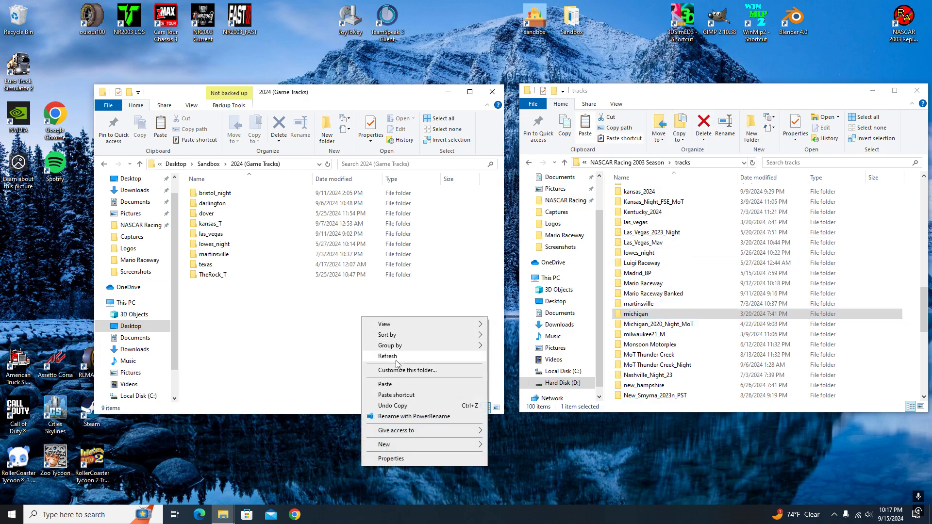
pyautogui.click(392, 384)
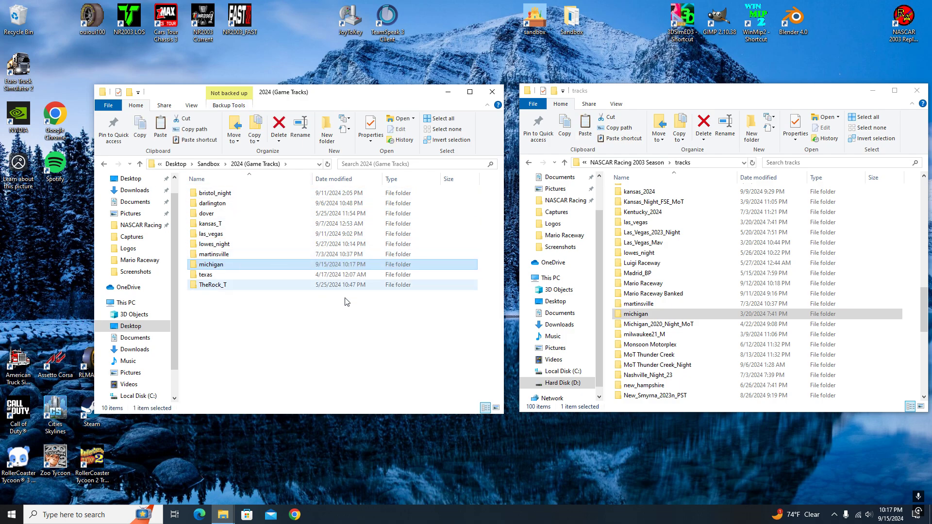
# Examine the files inside the game's original michigan folder and return to the tracks folder.
pyautogui.click(653, 319)
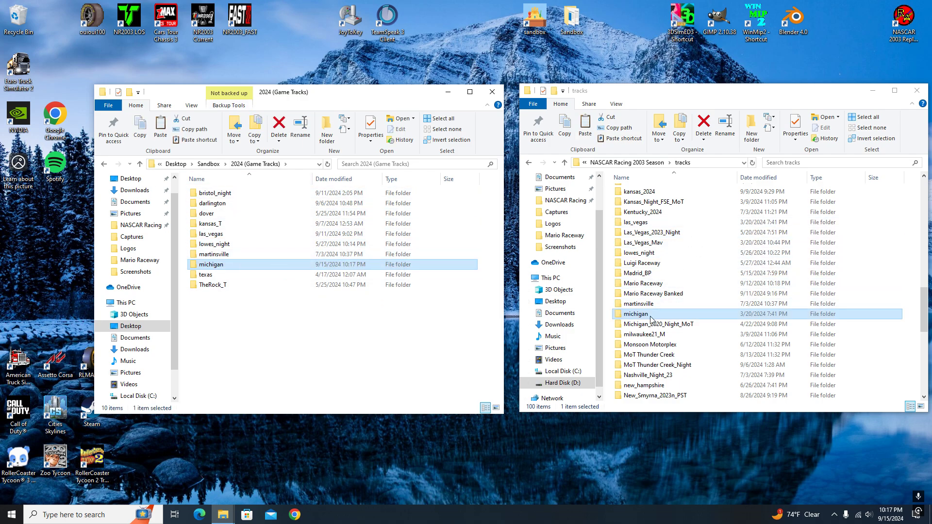
pyautogui.click(642, 315)
pyautogui.doubleClick(648, 319)
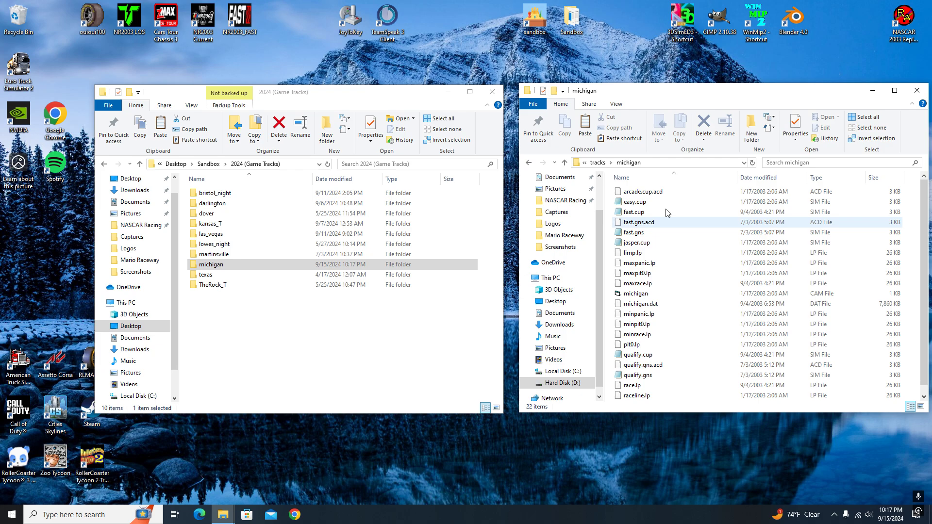
pyautogui.scroll(-1, 664, 267)
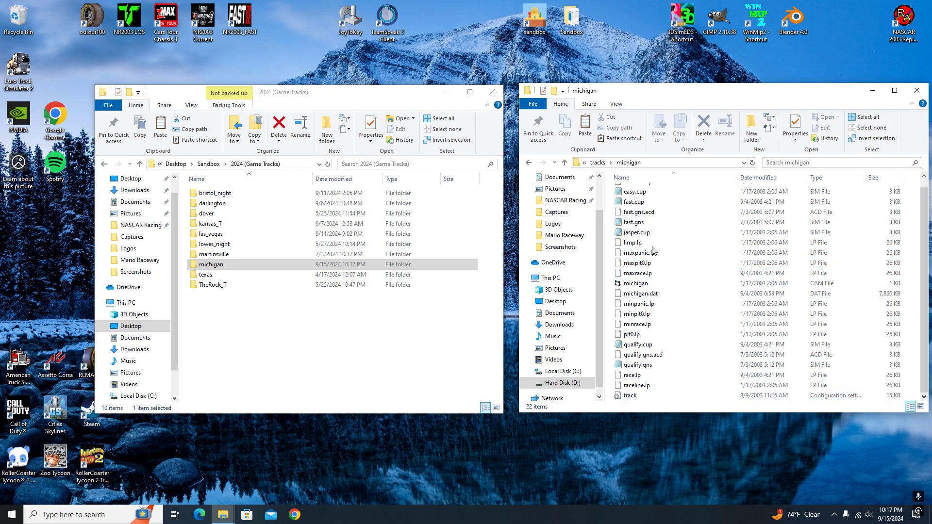
pyautogui.click(564, 162)
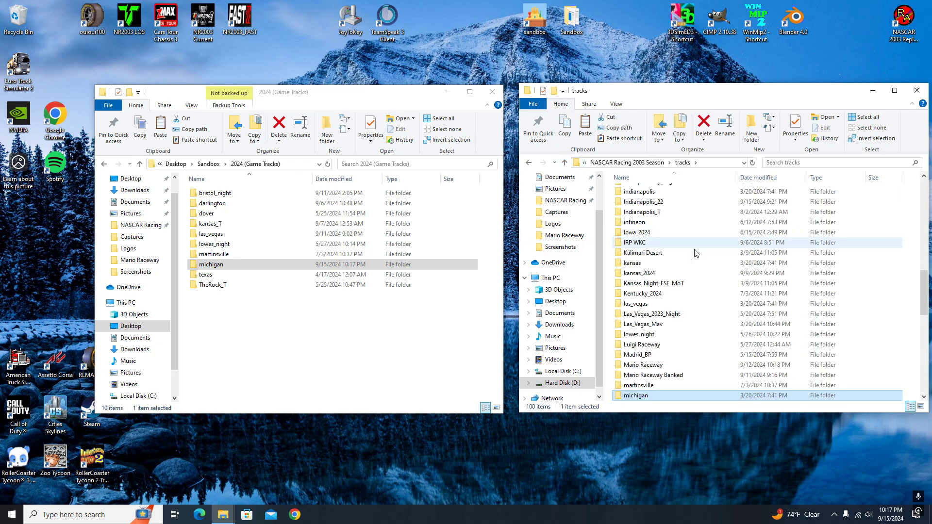
# Copy everything inside Sandbox's shared folder to the clipboard.
pyautogui.click(140, 165)
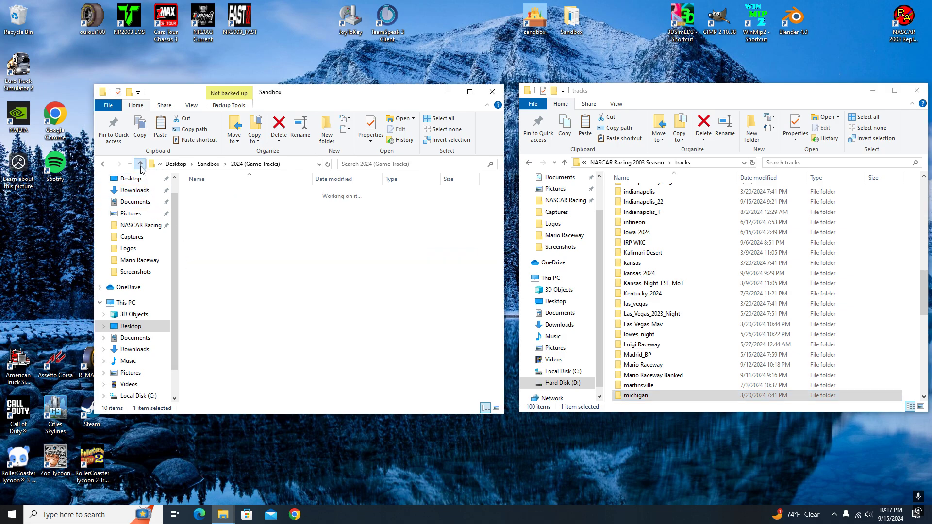
pyautogui.click(140, 165)
pyautogui.doubleClick(229, 194)
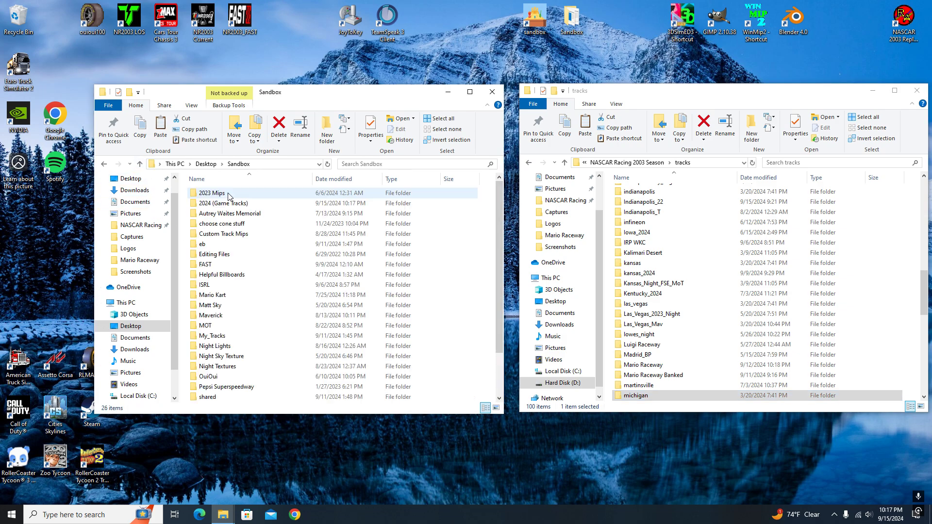
pyautogui.scroll(-2, 233, 340)
pyautogui.doubleClick(233, 370)
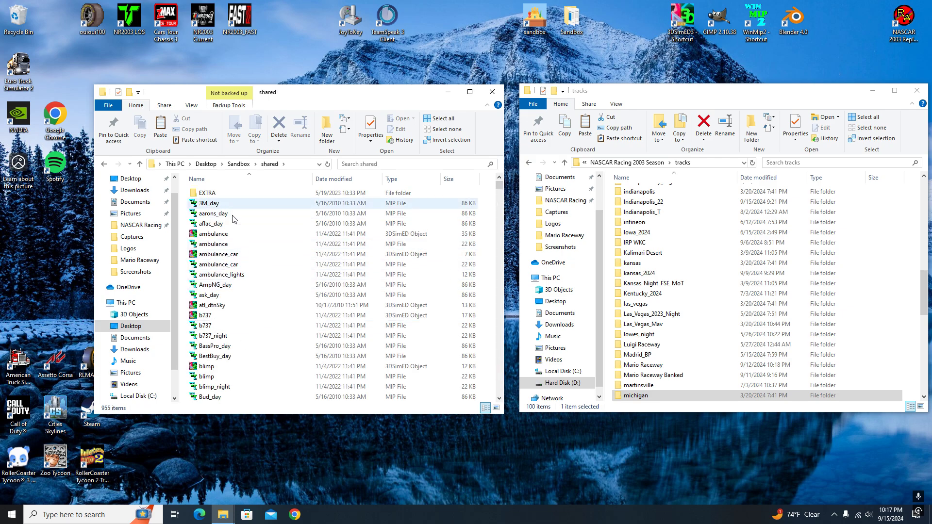
pyautogui.hotkey('ctrl', 'a')
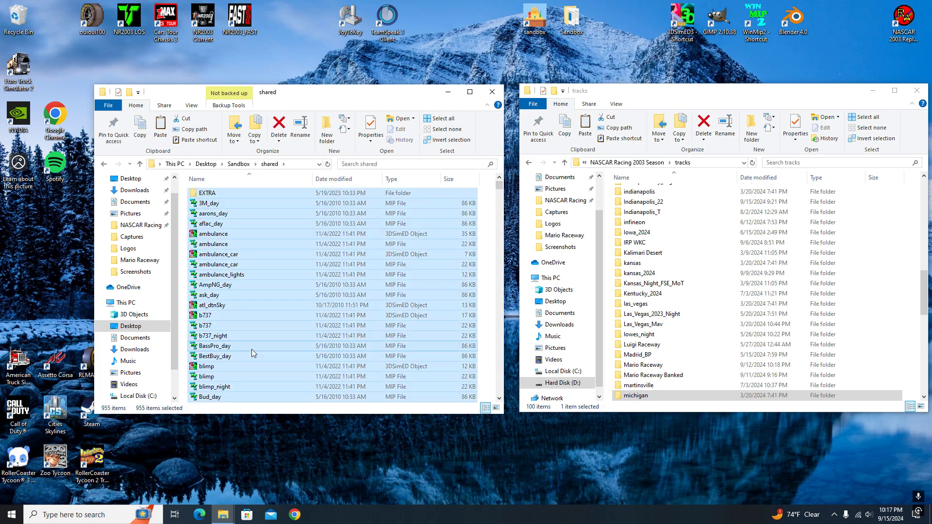
pyautogui.rightClick(251, 323)
pyautogui.click(295, 426)
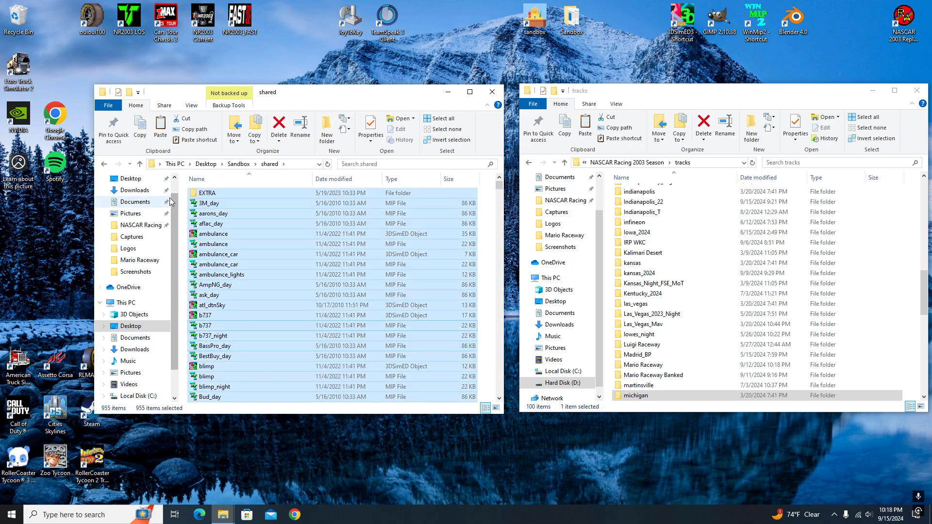
# Paste the copied shared files into the michigan folder under 2024 (Game Tracks).
pyautogui.click(139, 164)
pyautogui.scroll(-2, 224, 374)
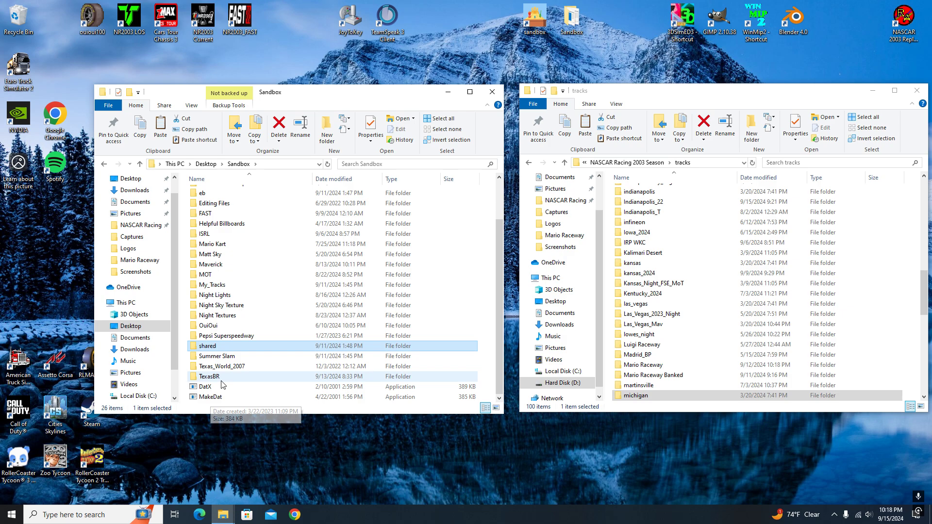
pyautogui.scroll(2, 268, 402)
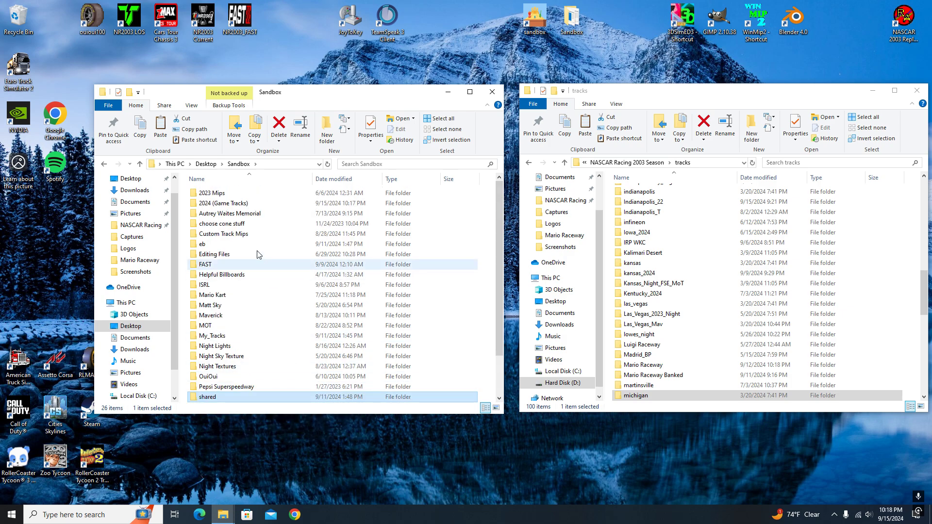
pyautogui.doubleClick(222, 203)
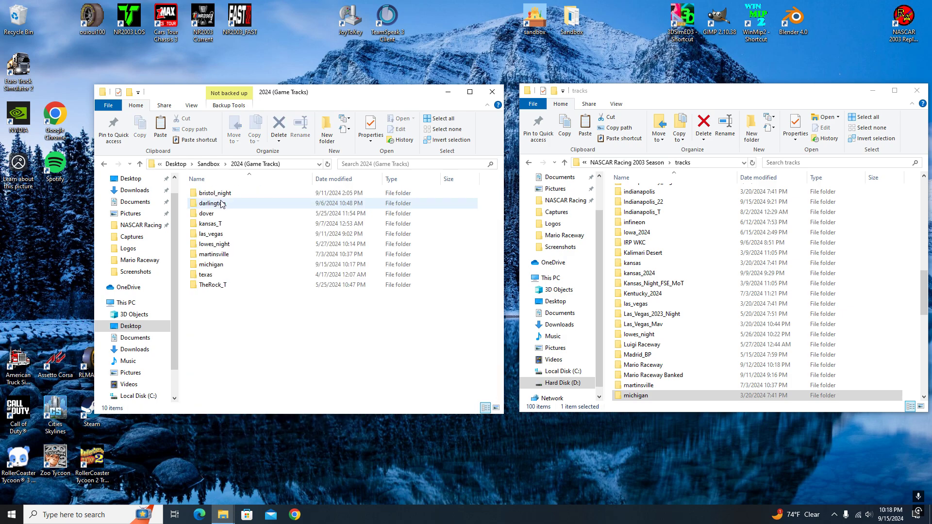
pyautogui.doubleClick(236, 264)
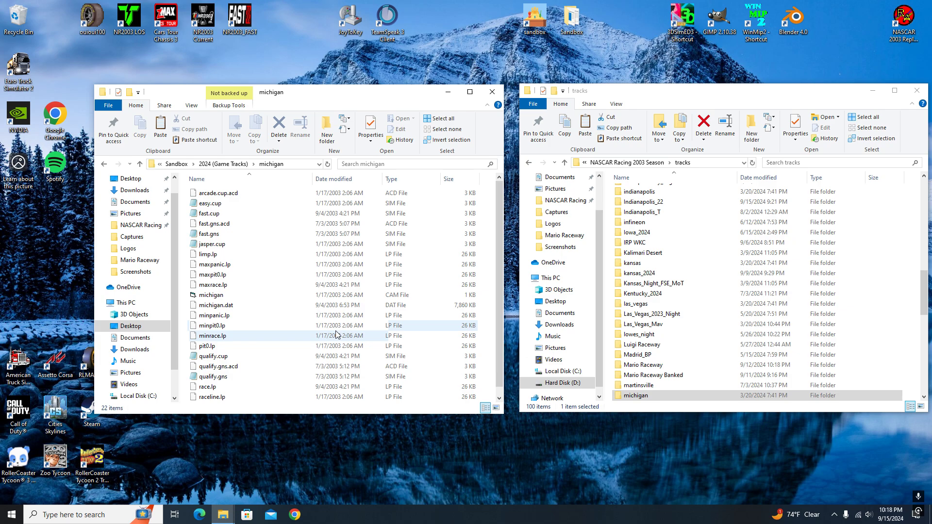
pyautogui.rightClick(485, 272)
pyautogui.click(513, 339)
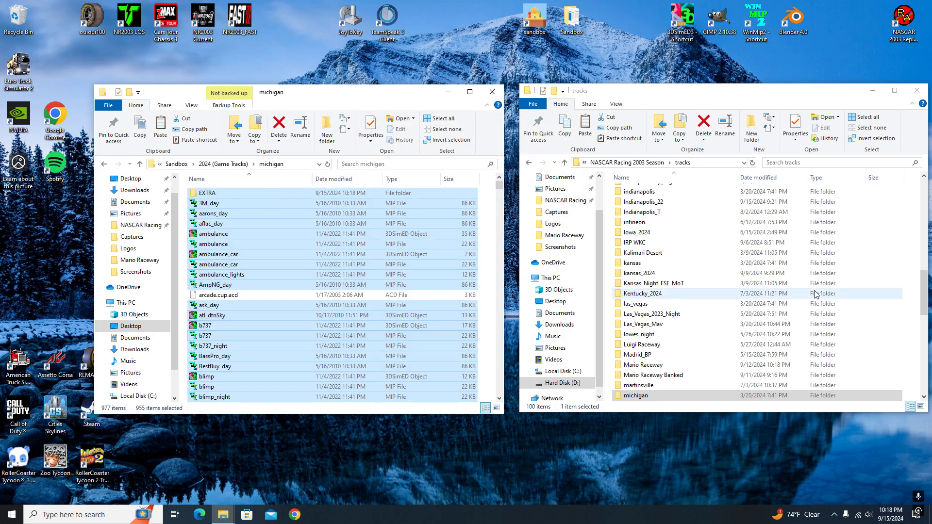
# Deselect the pasted files and sort the michigan working folder by file type.
pyautogui.scroll(-4, 717, 289)
pyautogui.scroll(-5, 717, 283)
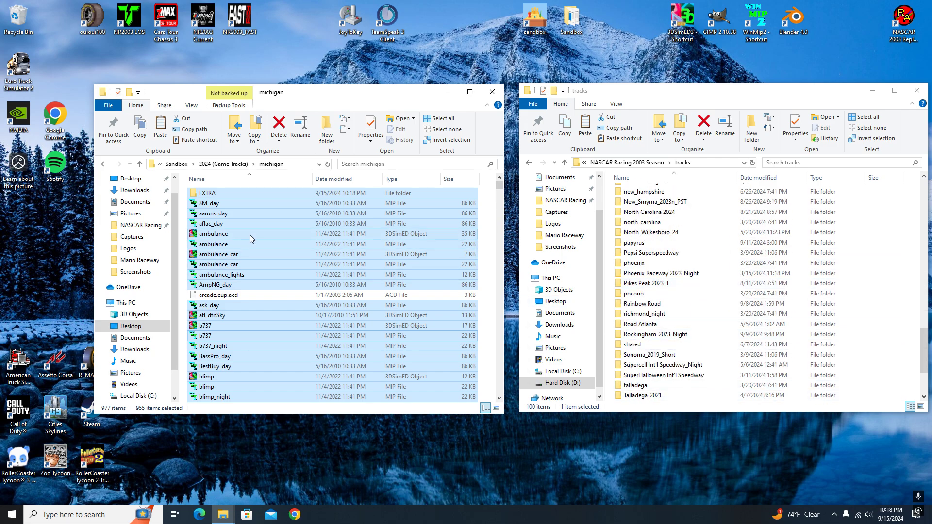
pyautogui.click(490, 240)
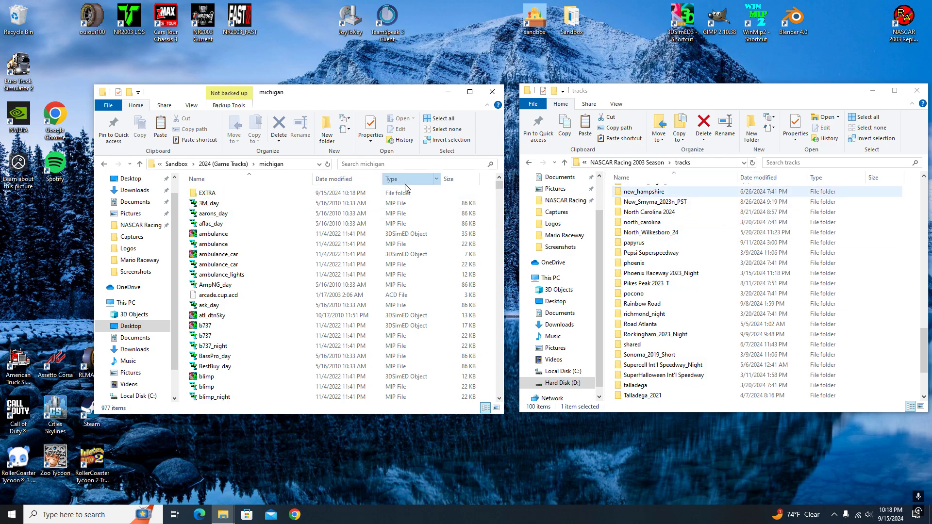
pyautogui.click(405, 180)
pyautogui.click(405, 180)
pyautogui.click(405, 180)
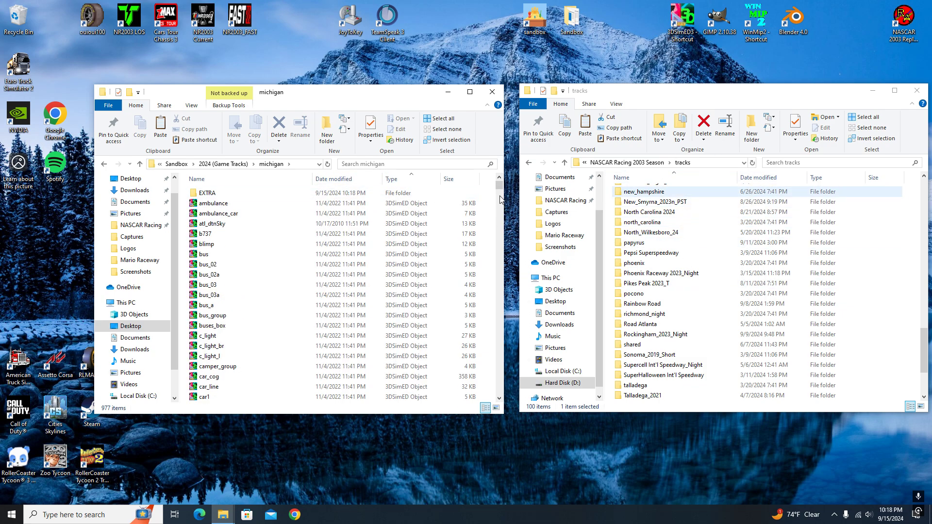
# Extract michigan.dat with DatX in the michigan working folder and check the extracted files.
pyautogui.moveTo(502, 188); pyautogui.dragTo(495, 234)
pyautogui.scroll(12, 372, 229)
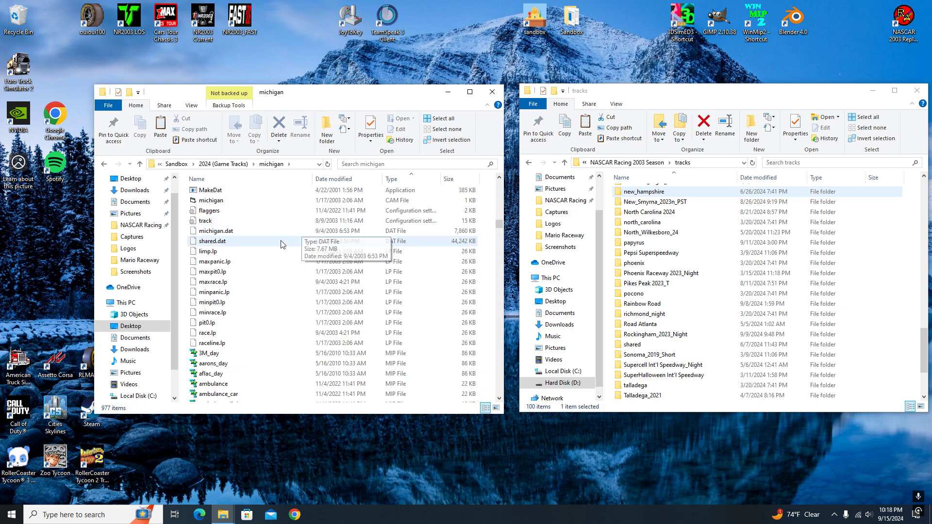
pyautogui.click(244, 263)
pyautogui.moveTo(225, 238); pyautogui.dragTo(212, 214)
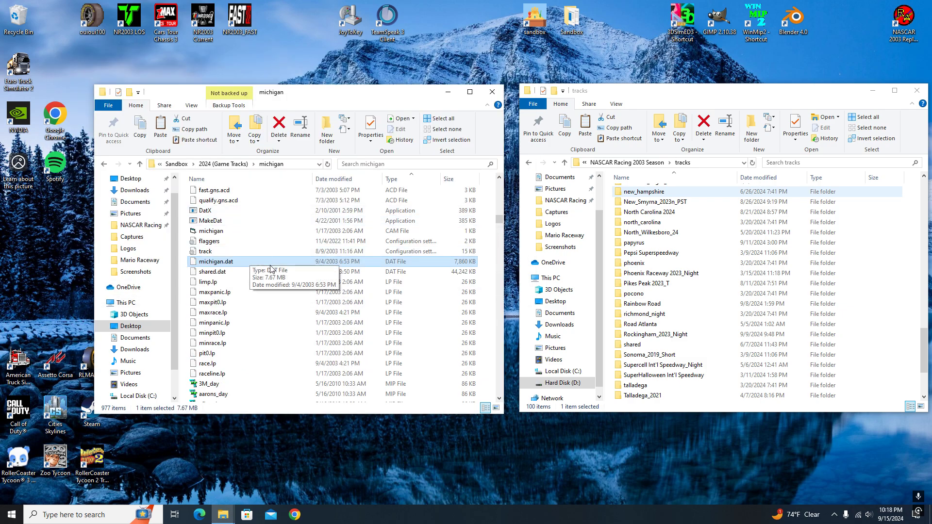
pyautogui.moveTo(500, 220); pyautogui.dragTo(498, 183)
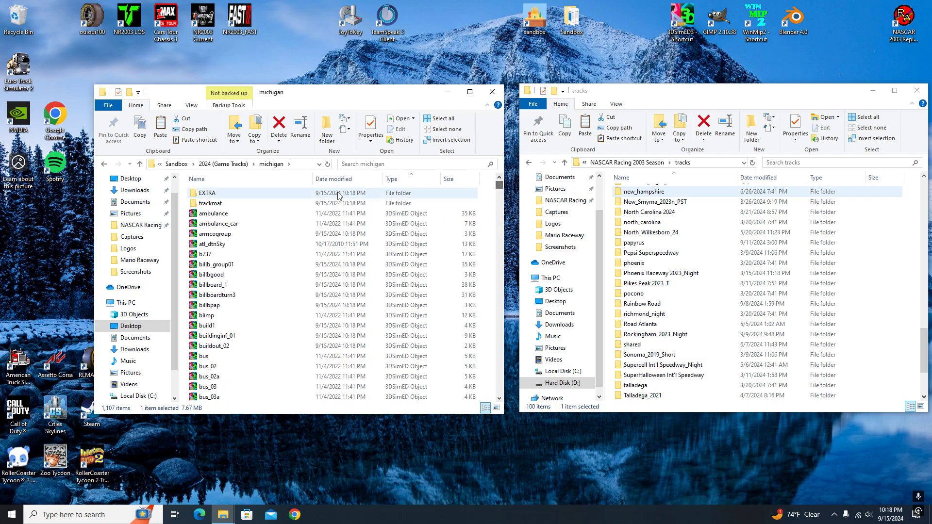
# Go back up to Sandbox and reopen the 2024 (Game Tracks) folder.
pyautogui.click(140, 164)
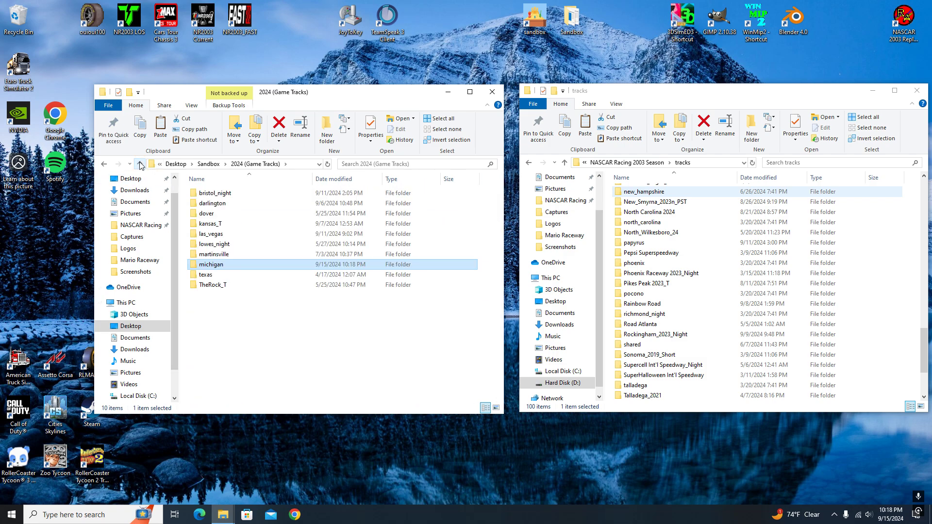
pyautogui.click(139, 164)
pyautogui.doubleClick(228, 203)
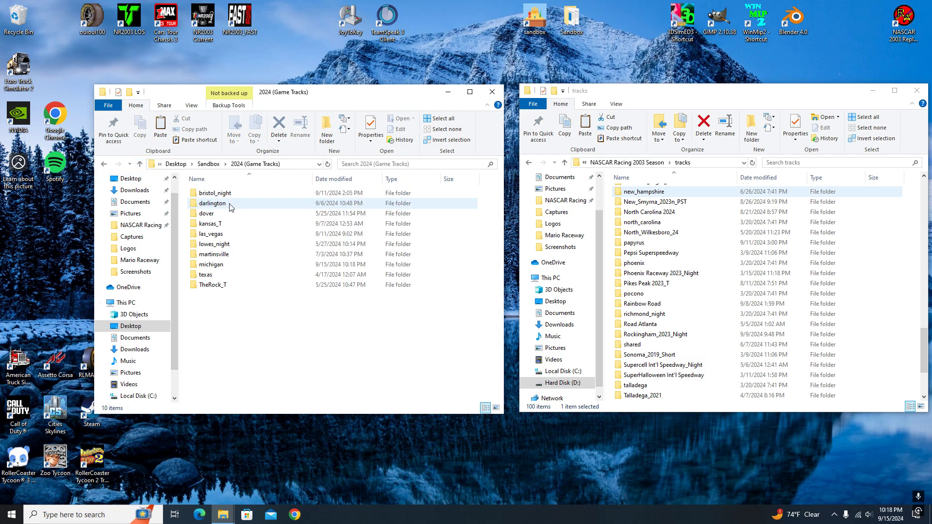
# Check the MIP files in the 2023 Mips folder under Sandbox and return to the Sandbox folder.
pyautogui.click(139, 164)
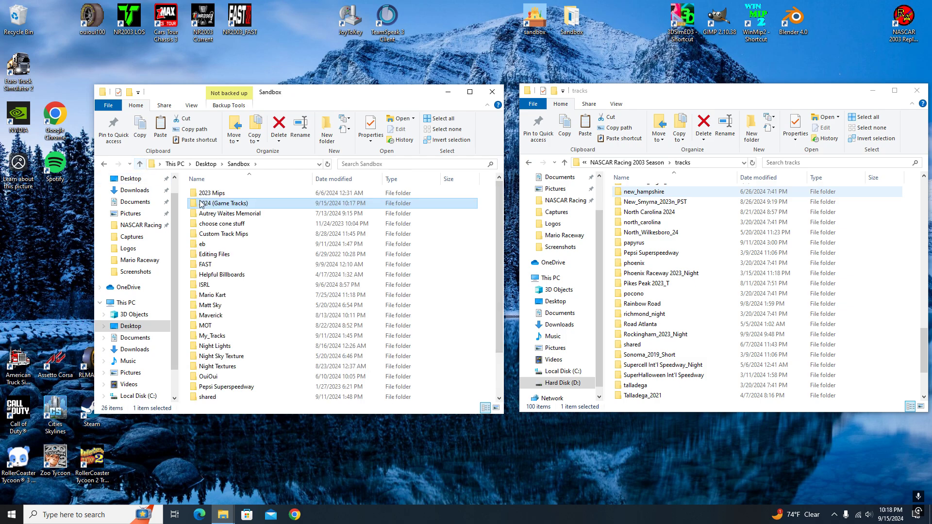
pyautogui.doubleClick(221, 193)
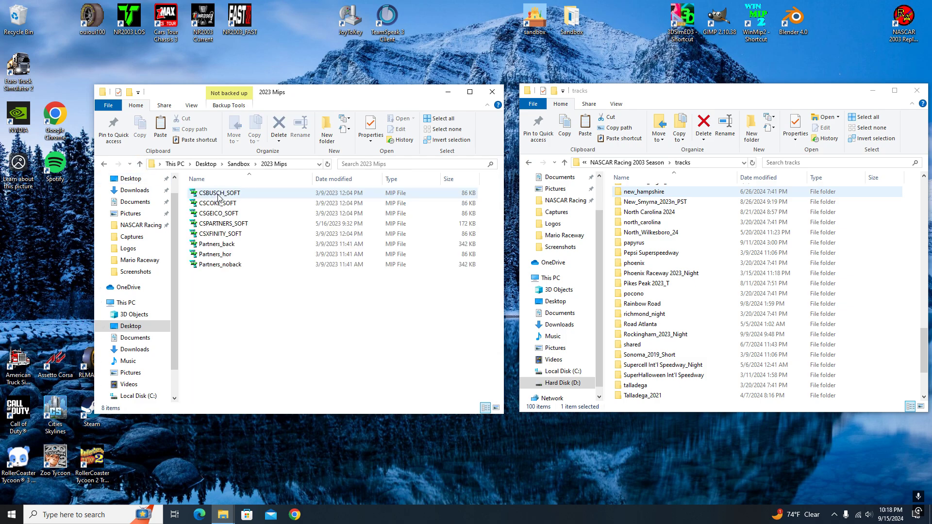
pyautogui.click(140, 165)
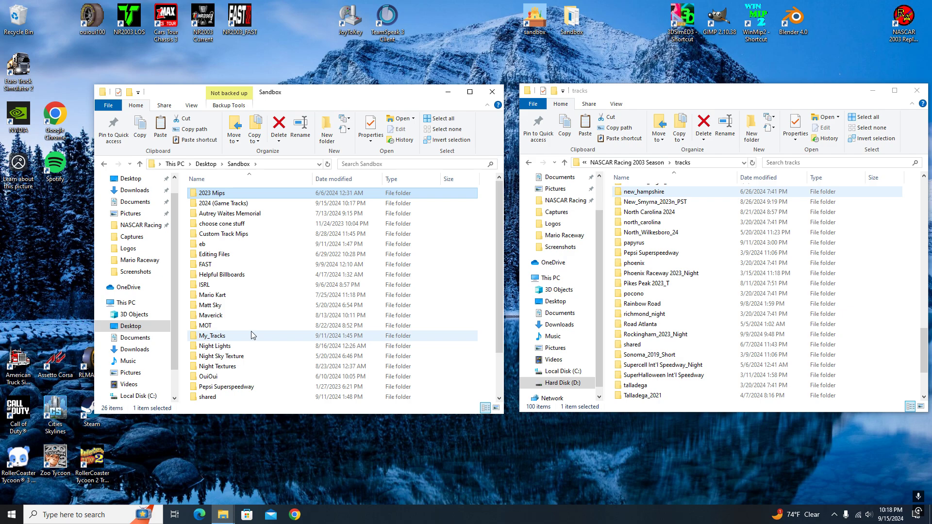
# Open the trackmat folder of Cornhusker Speedway inside My_Tracks.
pyautogui.scroll(-1, 256, 330)
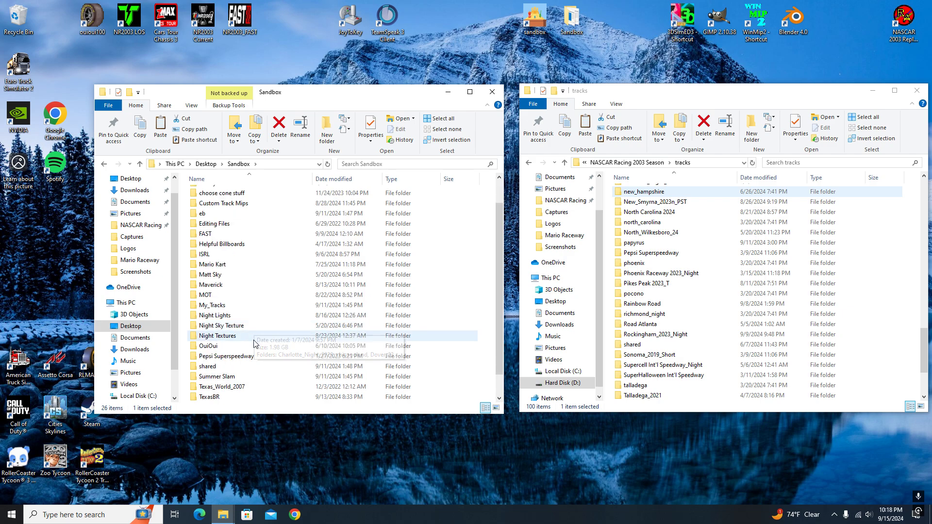
pyautogui.scroll(-1, 245, 336)
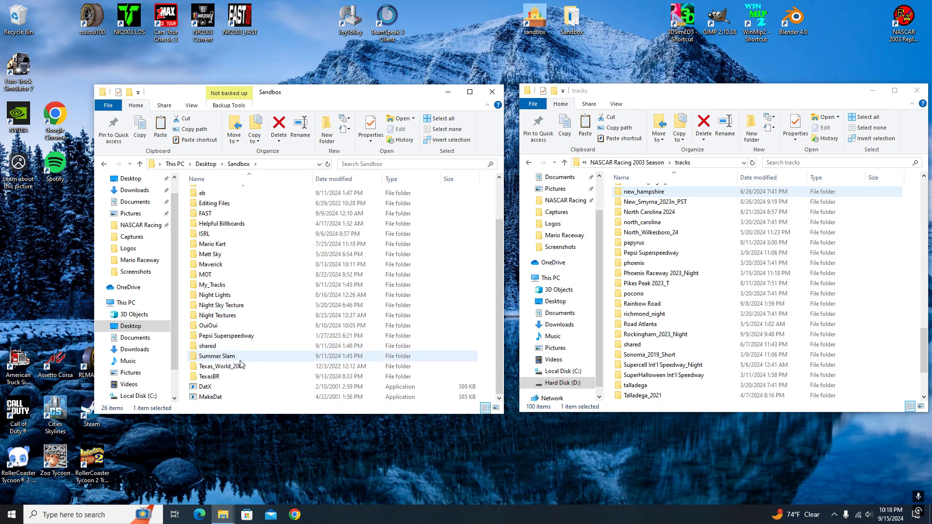
pyautogui.doubleClick(218, 285)
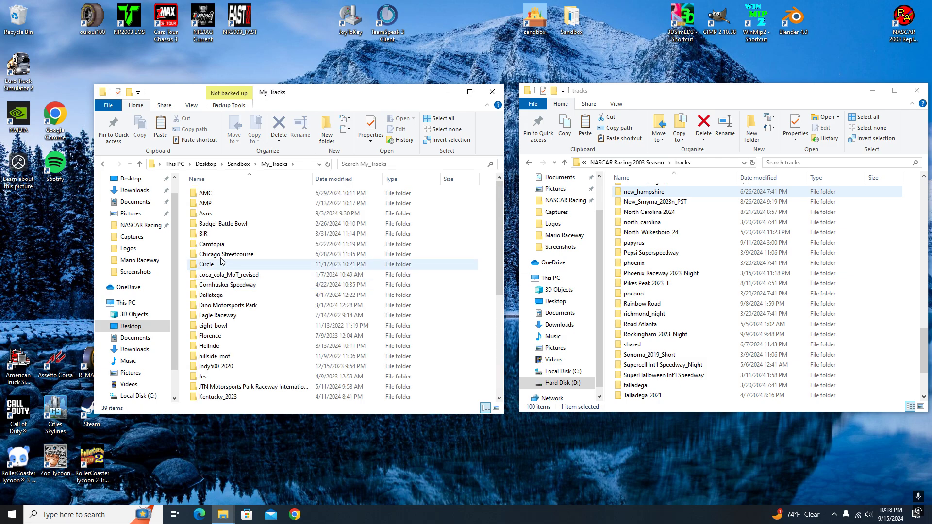
pyautogui.click(247, 288)
pyautogui.doubleClick(247, 288)
pyautogui.doubleClick(214, 193)
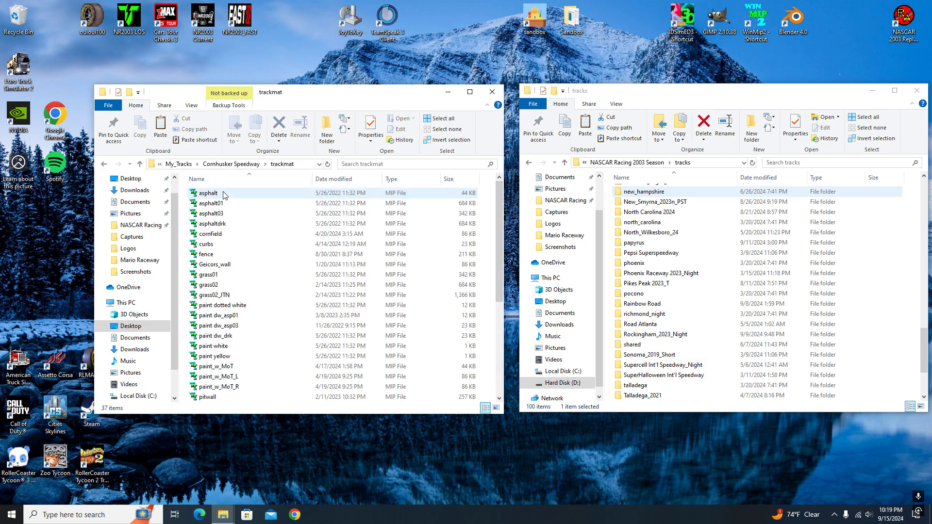
# Copy Geicors_wall, the five softwall files from softwall_CSB_B through softwall_CSX_B, softwall_top_rs, softwall_top_w_L, softwall_top_white and softwall_white.
pyautogui.scroll(-5, 271, 258)
pyautogui.click(245, 256)
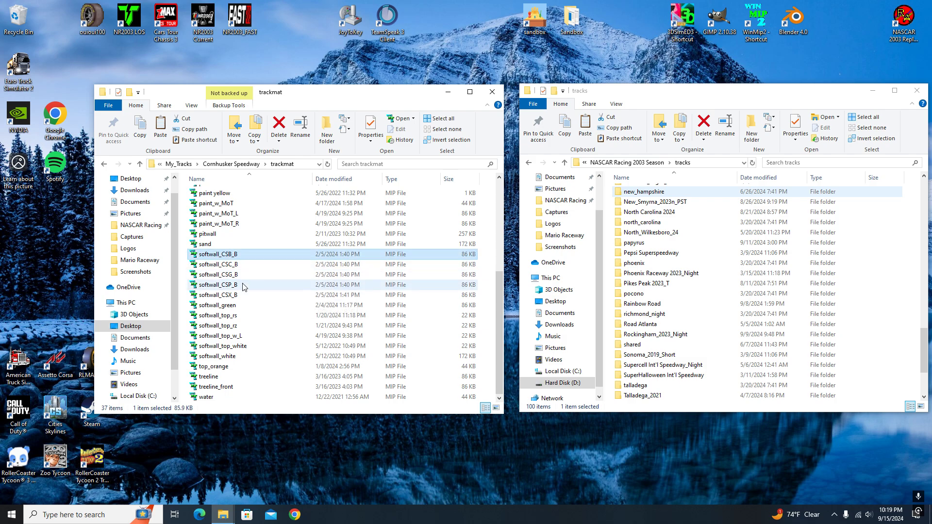
pyautogui.keyDown('shift'); pyautogui.click(246, 295); pyautogui.keyUp('shift')
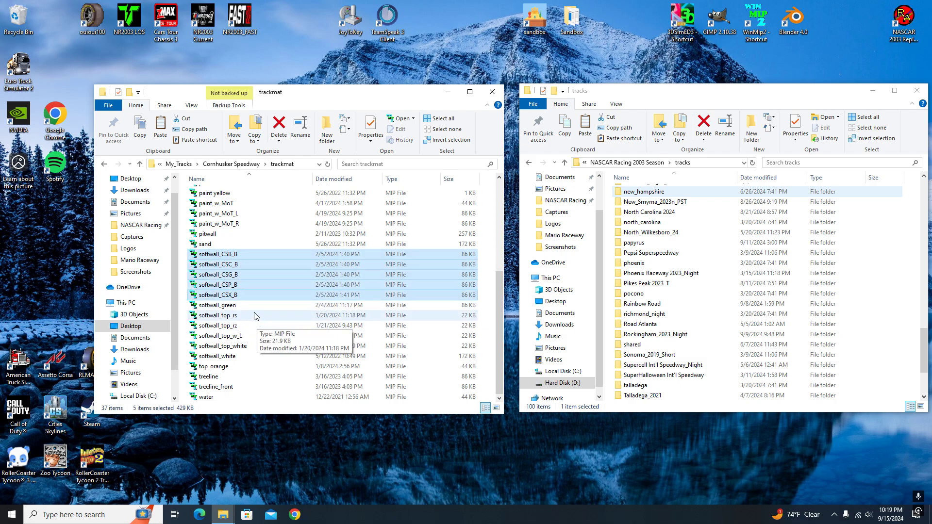
pyautogui.keyDown('ctrl'); pyautogui.click(228, 315); pyautogui.keyUp('ctrl')
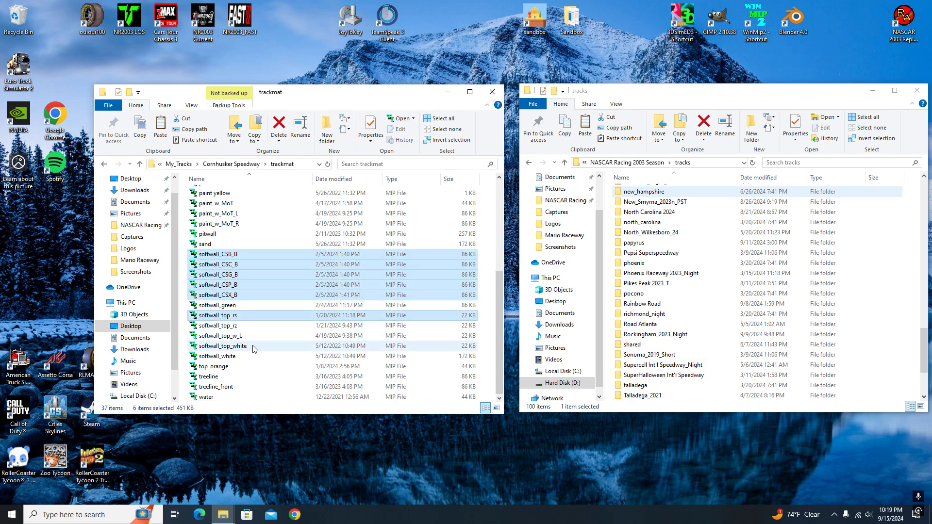
pyautogui.keyDown('ctrl'); pyautogui.click(233, 336); pyautogui.keyUp('ctrl')
pyautogui.keyDown('ctrl'); pyautogui.click(241, 346); pyautogui.keyUp('ctrl')
pyautogui.keyDown('ctrl'); pyautogui.click(238, 356); pyautogui.keyUp('ctrl')
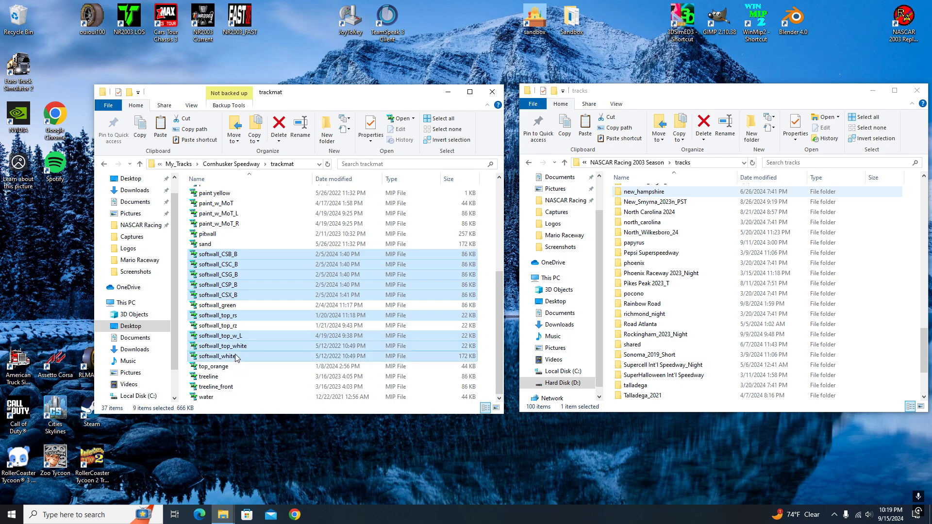
pyautogui.scroll(4, 248, 320)
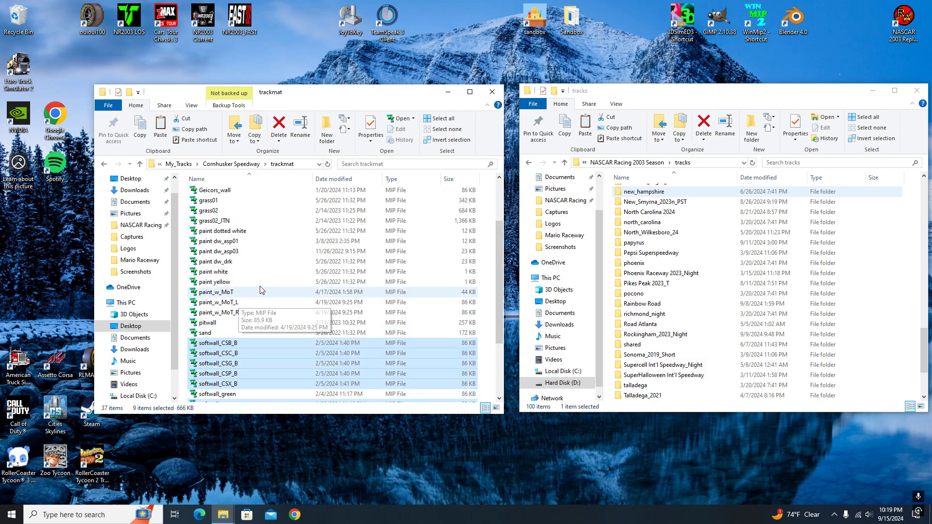
pyautogui.scroll(2, 264, 288)
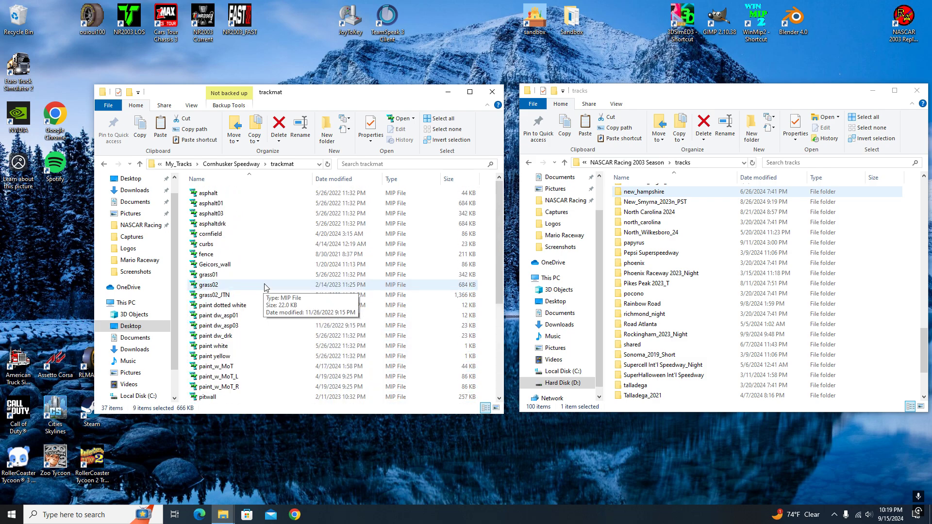
pyautogui.keyDown('ctrl'); pyautogui.click(228, 265); pyautogui.keyUp('ctrl')
pyautogui.scroll(-4, 298, 324)
pyautogui.rightClick(237, 328)
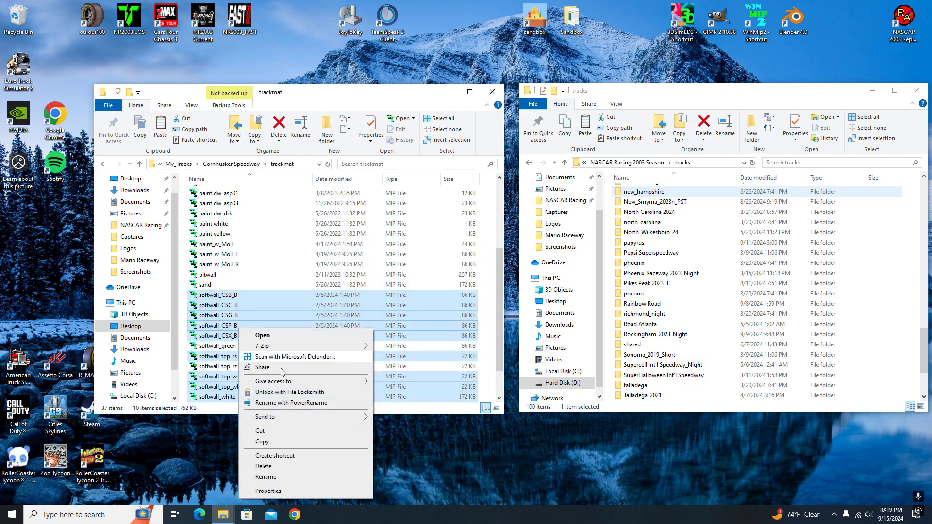
pyautogui.click(263, 442)
# Paste the copied wall texture files into the michigan trackmat folder under 2024 (Game Tracks).
pyautogui.click(140, 164)
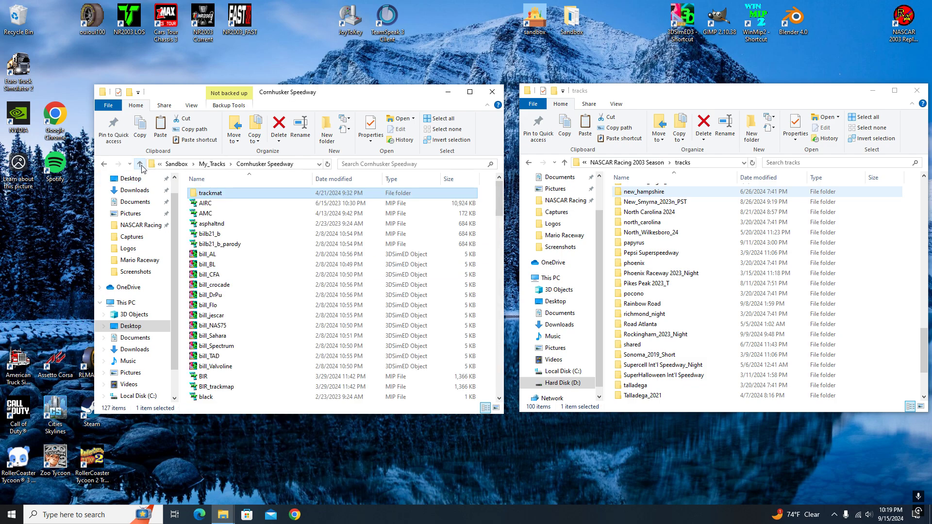
pyautogui.click(140, 165)
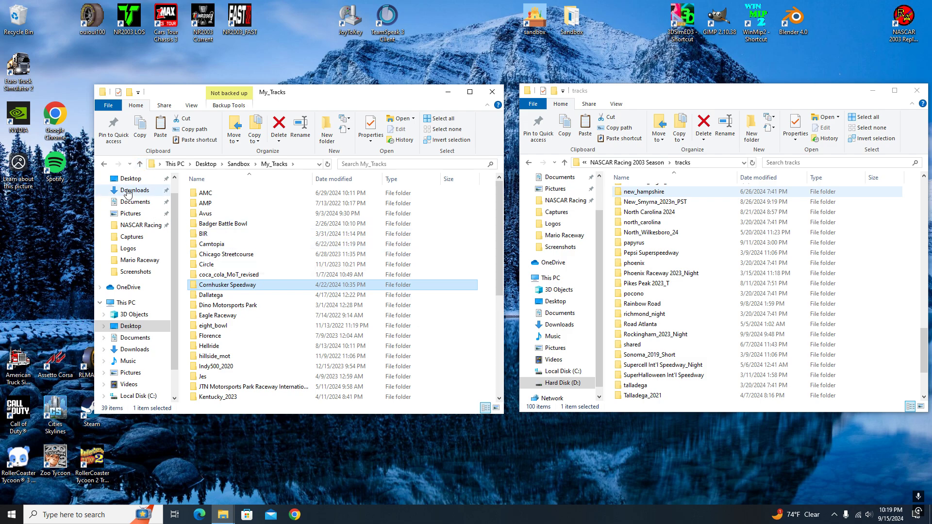
pyautogui.click(140, 165)
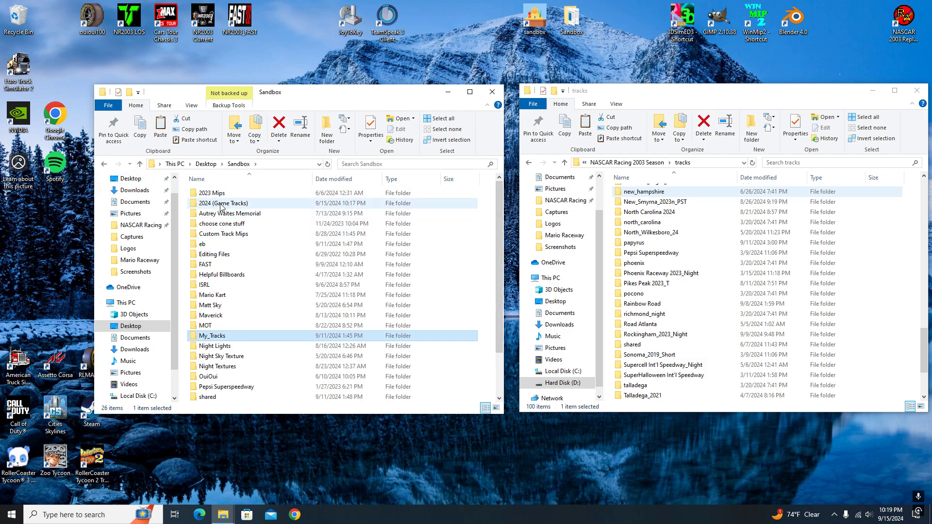
pyautogui.doubleClick(243, 203)
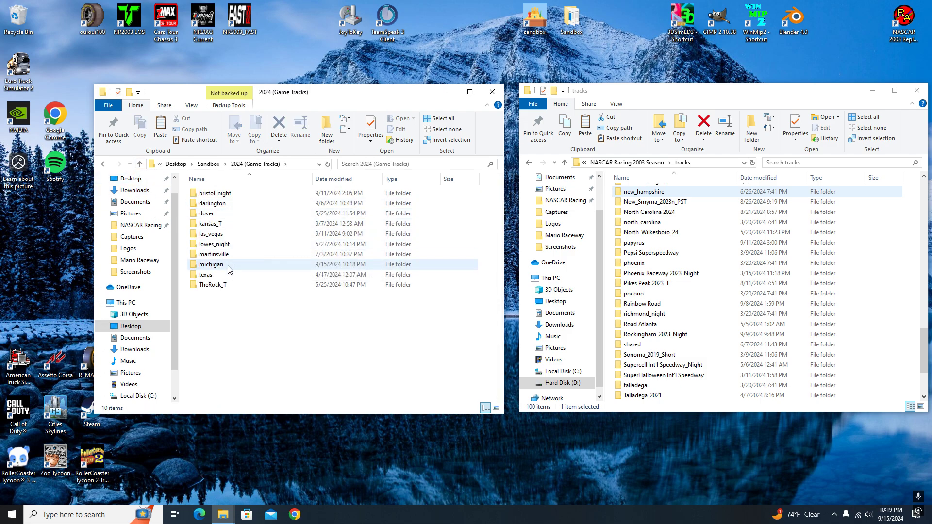
pyautogui.doubleClick(227, 265)
pyautogui.doubleClick(258, 203)
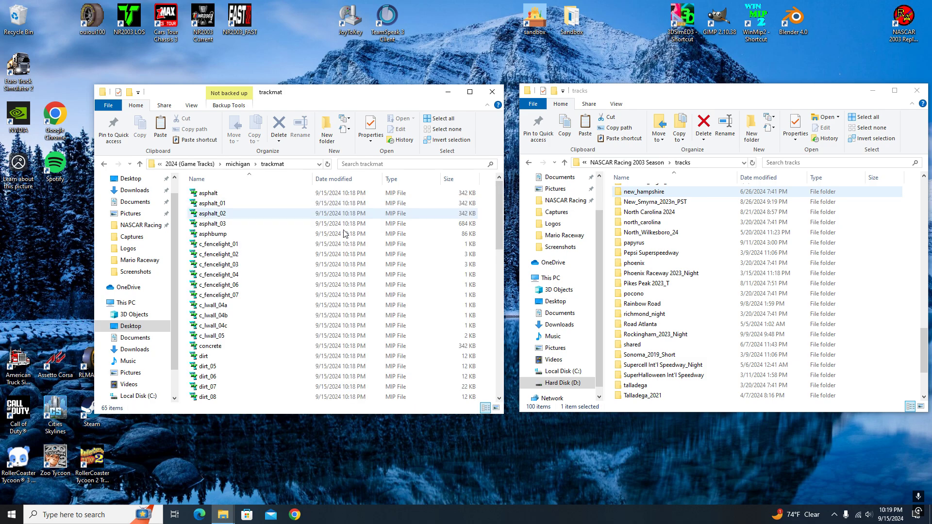
pyautogui.rightClick(486, 261)
pyautogui.click(509, 325)
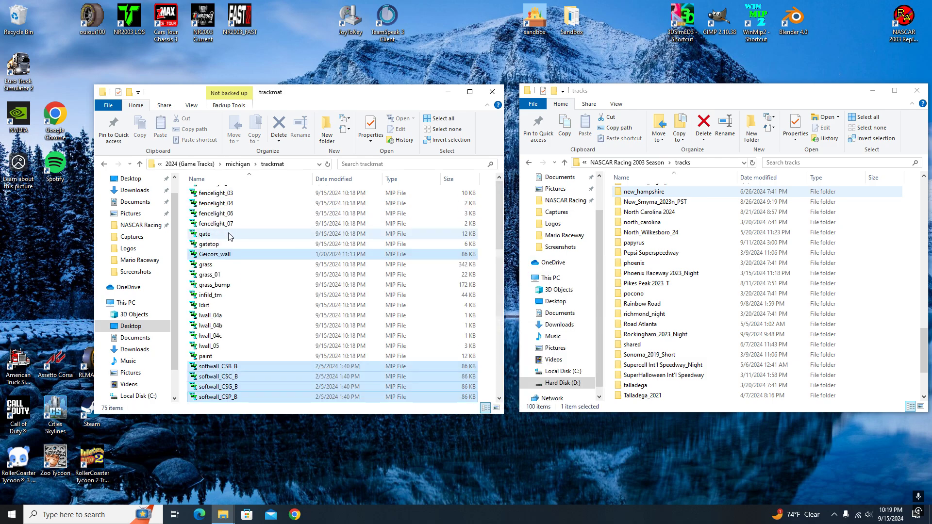
# Reverse the file type sorting in the michigan folder and open the michigan PTF file in the Sandbox track editor.
pyautogui.click(140, 163)
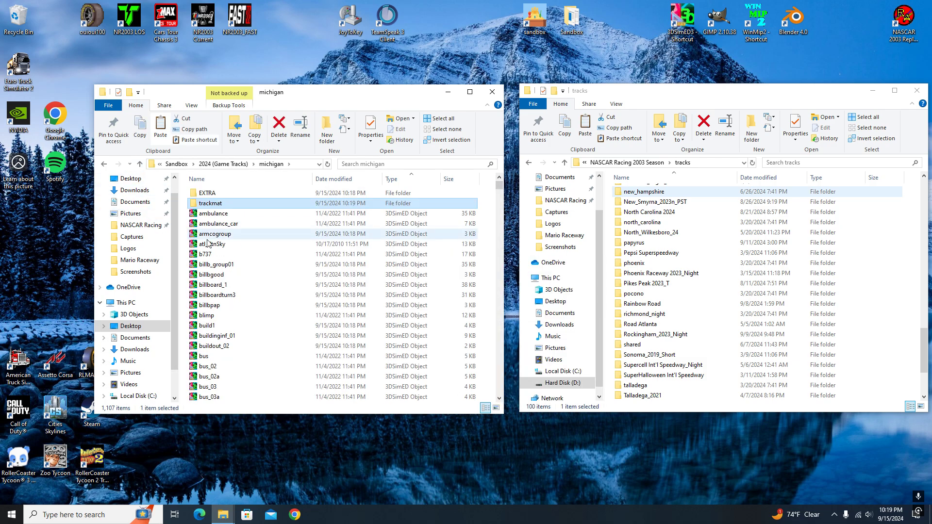
pyautogui.scroll(-4, 275, 245)
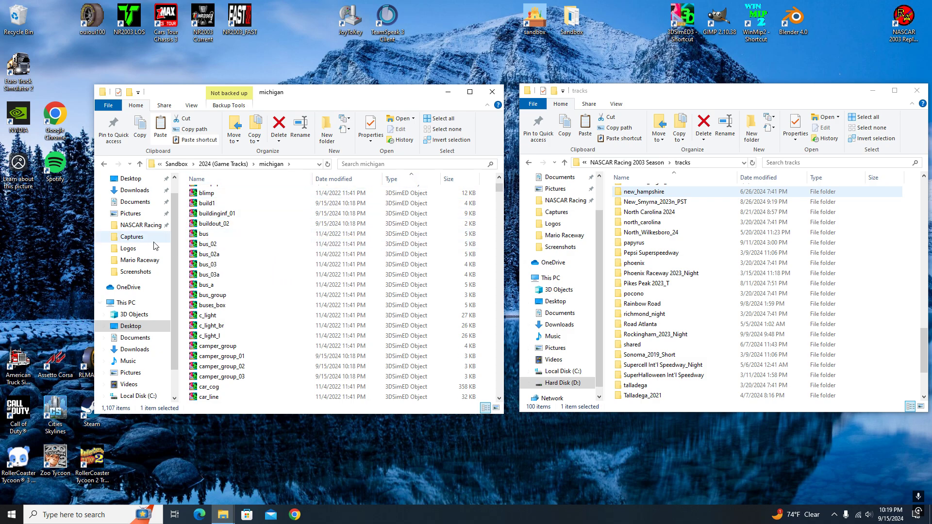
pyautogui.scroll(-1, 296, 267)
pyautogui.click(488, 241)
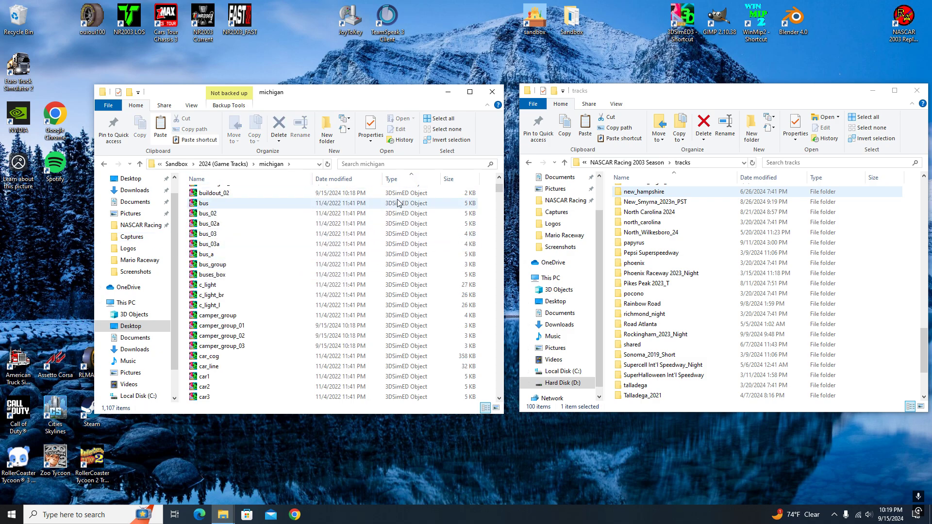
pyautogui.click(406, 182)
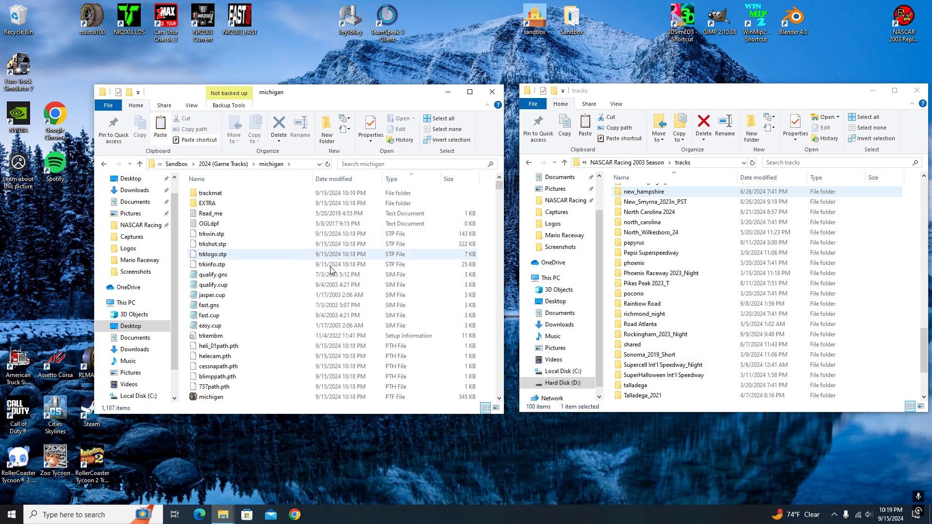
pyautogui.scroll(-1, 243, 297)
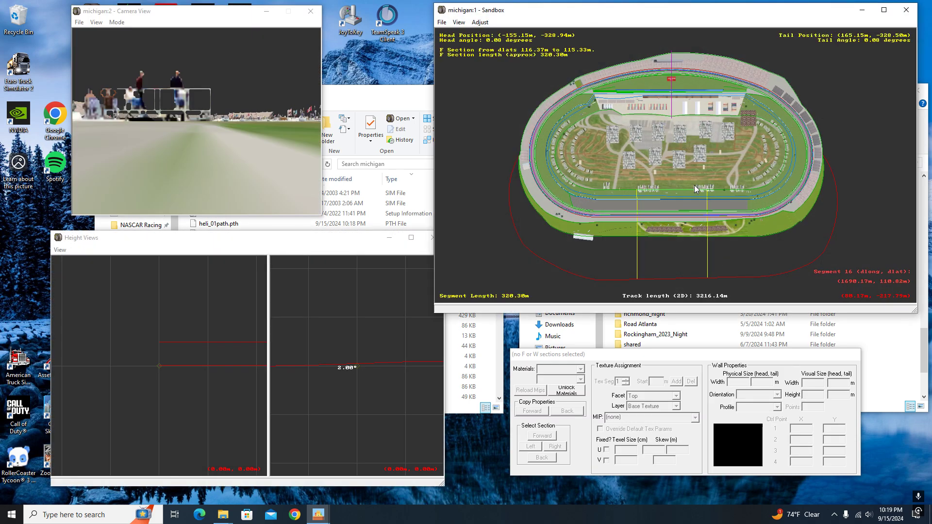
# Switch the track view to surface decal editing, framed on the frontstretch grass around the NASCAR Racing Series logo.
pyautogui.scroll(5, 691, 63)
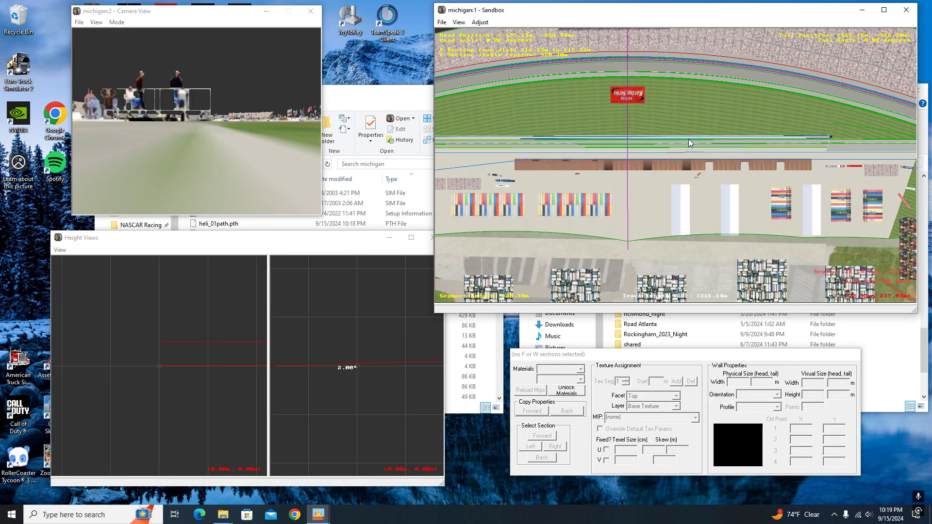
pyautogui.scroll(5, 689, 138)
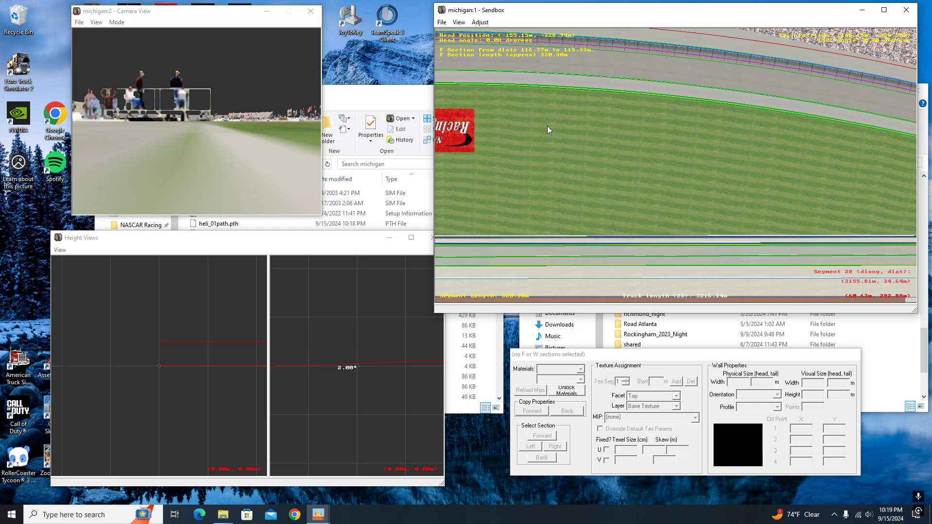
pyautogui.scroll(1, 544, 129)
pyautogui.moveTo(534, 141); pyautogui.dragTo(694, 180)
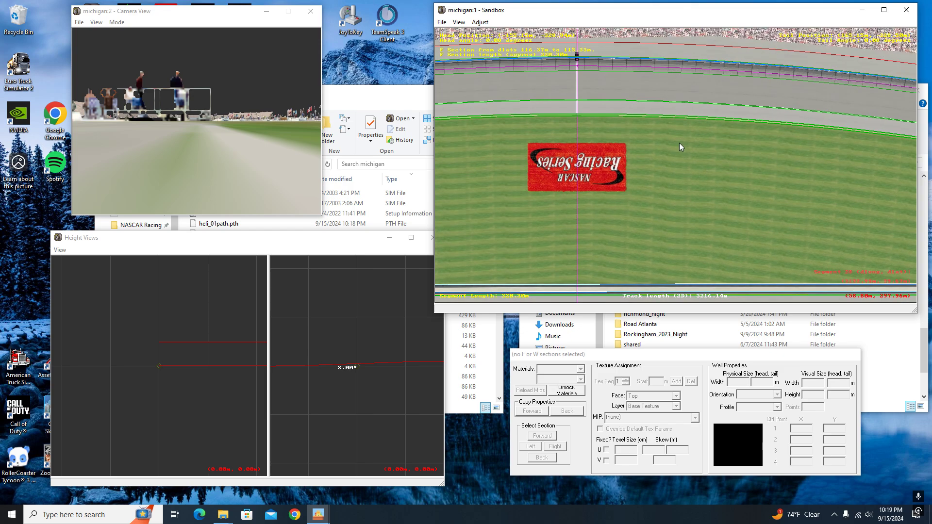
pyautogui.click(459, 22)
pyautogui.click(520, 150)
# Add a track surface decal using bus.mip on the grass beside the NASCAR Racing Series logo.
pyautogui.rightClick(782, 200)
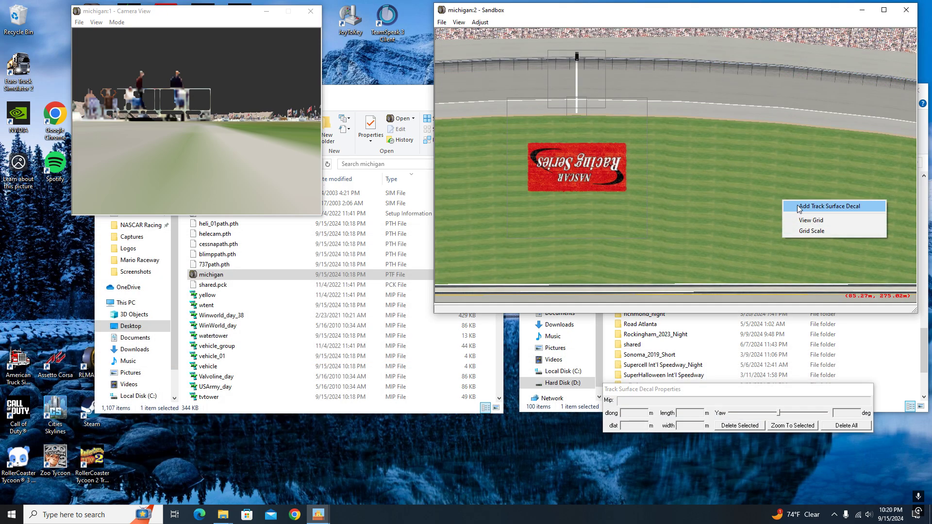
pyautogui.click(799, 208)
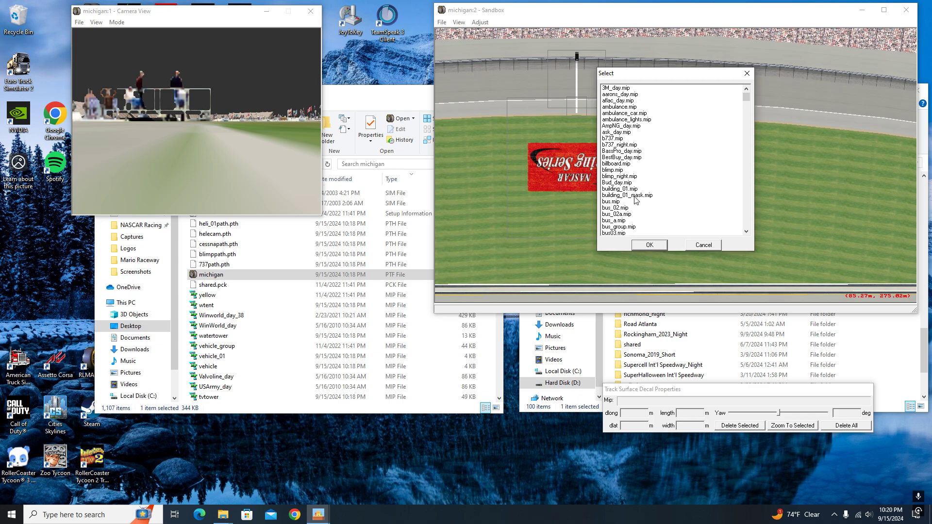
pyautogui.scroll(-4, 632, 217)
pyautogui.scroll(4, 635, 166)
pyautogui.click(618, 203)
pyautogui.click(660, 245)
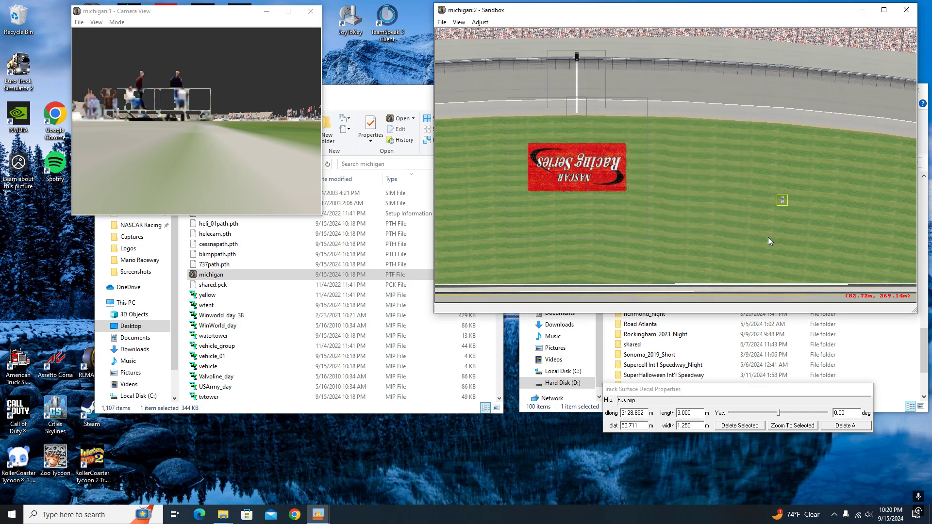
# Set the bus decal's length and width to 50 m each and deselect it.
pyautogui.click(698, 415)
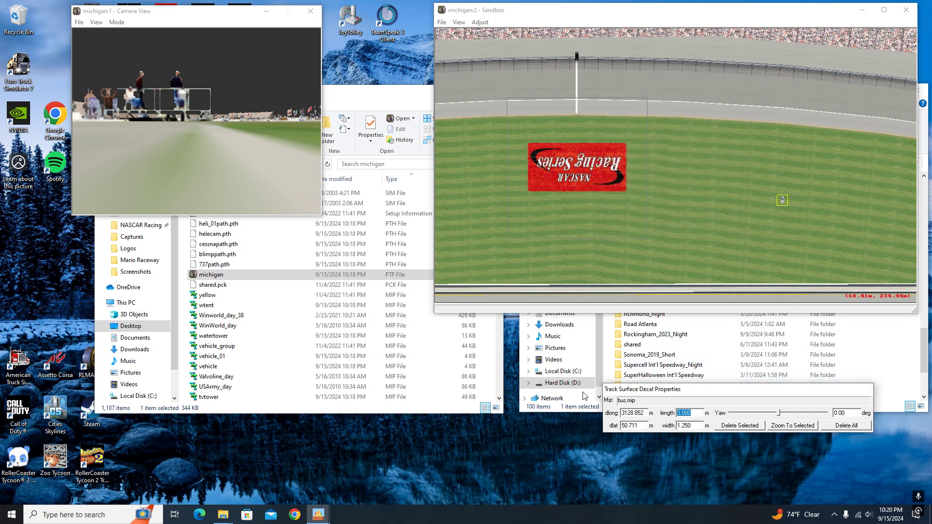
pyautogui.write('50')
pyautogui.press('Tab')
pyautogui.write('50')
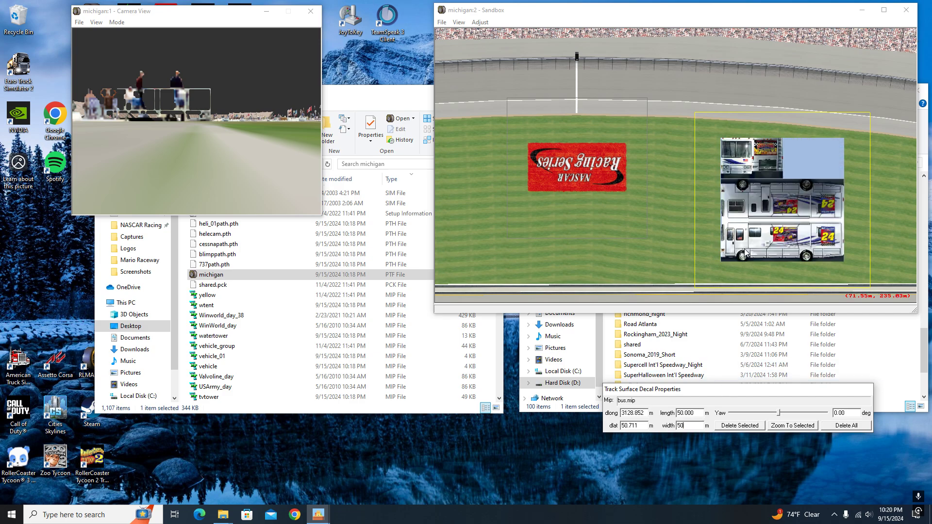
pyautogui.click(705, 167)
# Switch back to track section editing and select the asphalt racing surface section on the frontstretch.
pyautogui.click(678, 72)
pyautogui.scroll(1, 437, 46)
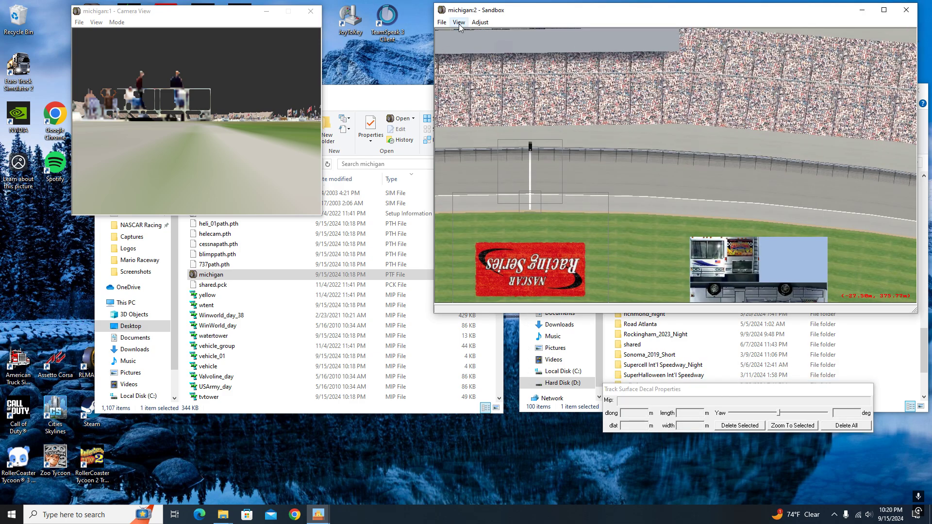
pyautogui.click(459, 22)
pyautogui.click(481, 129)
pyautogui.click(724, 176)
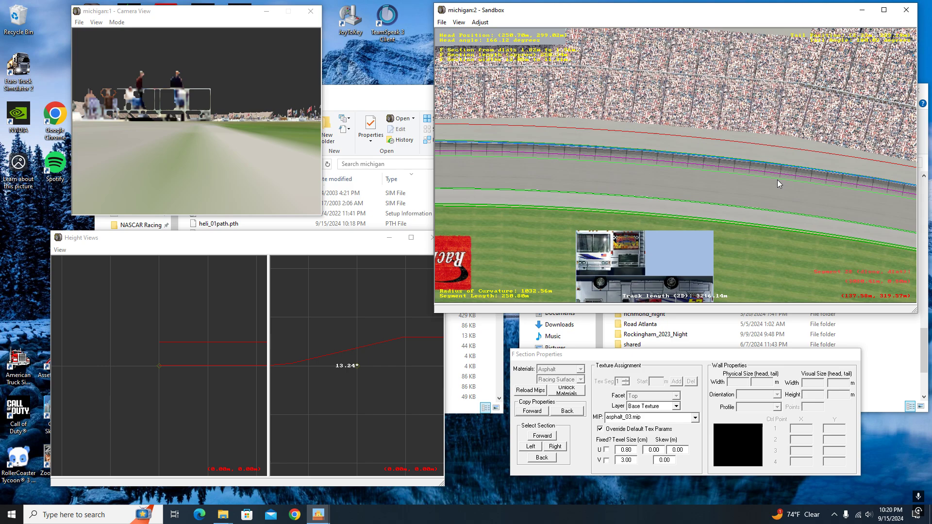
# Position the 3D camera view over the infield grass, facing the frontstretch outer wall and grandstand.
pyautogui.rightClick(642, 139)
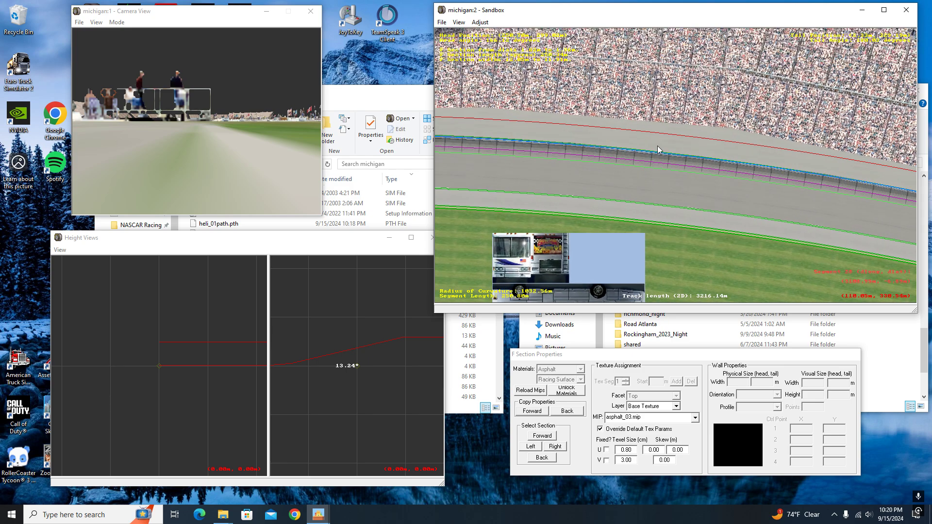
pyautogui.scroll(1, 688, 185)
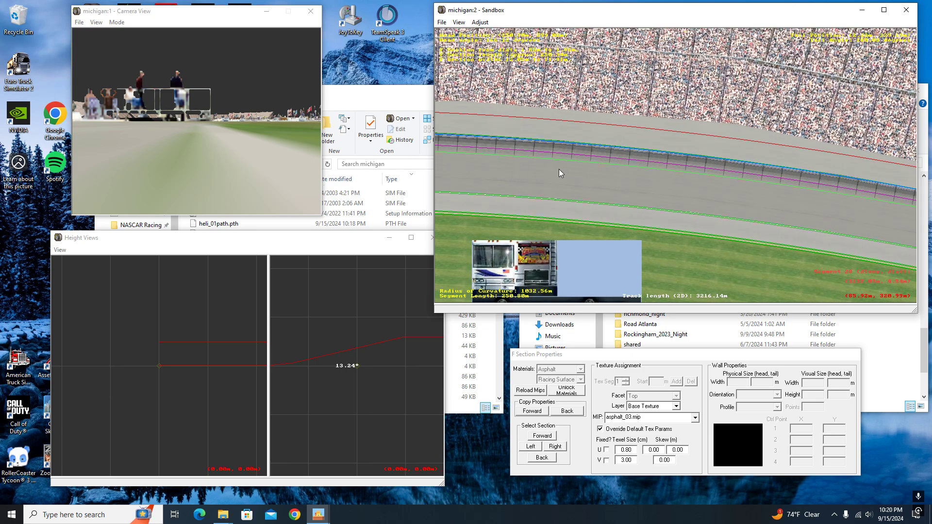
pyautogui.middleClick(634, 160)
pyautogui.click(262, 154)
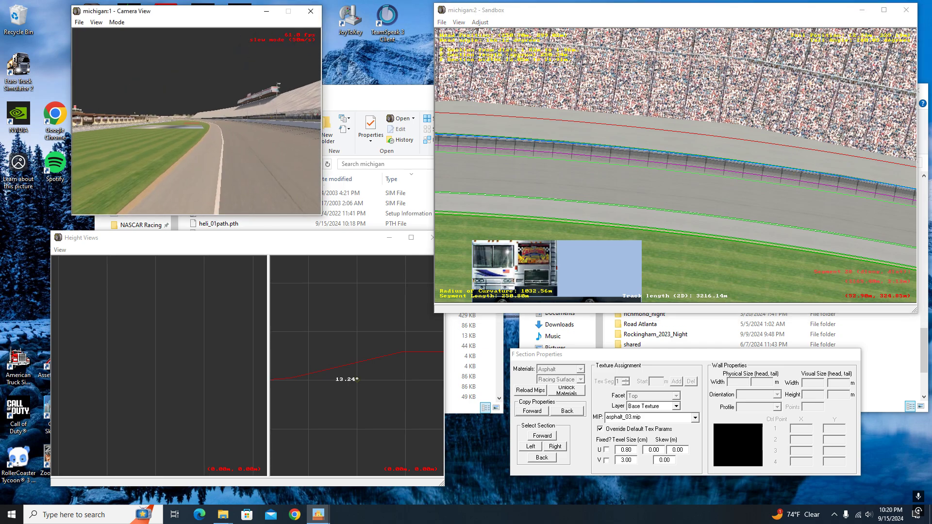
pyautogui.press('Up')
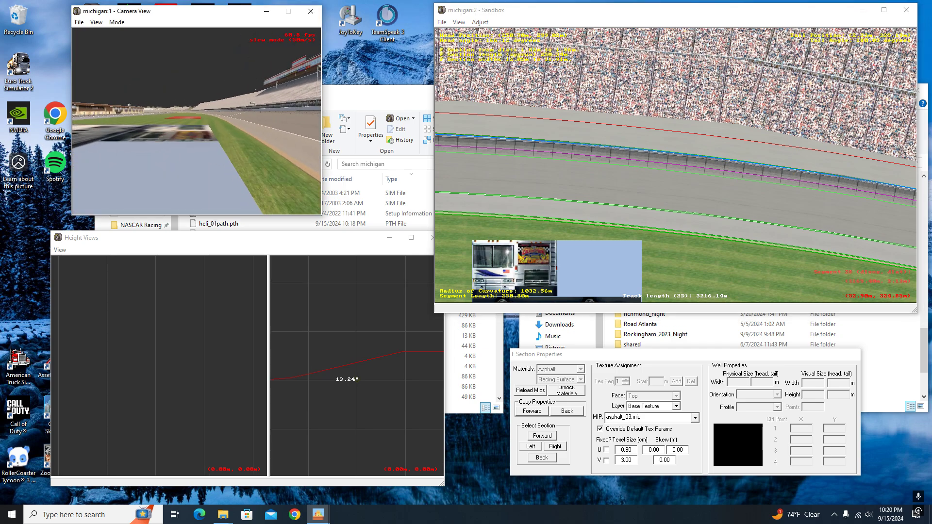
pyautogui.press('Up')
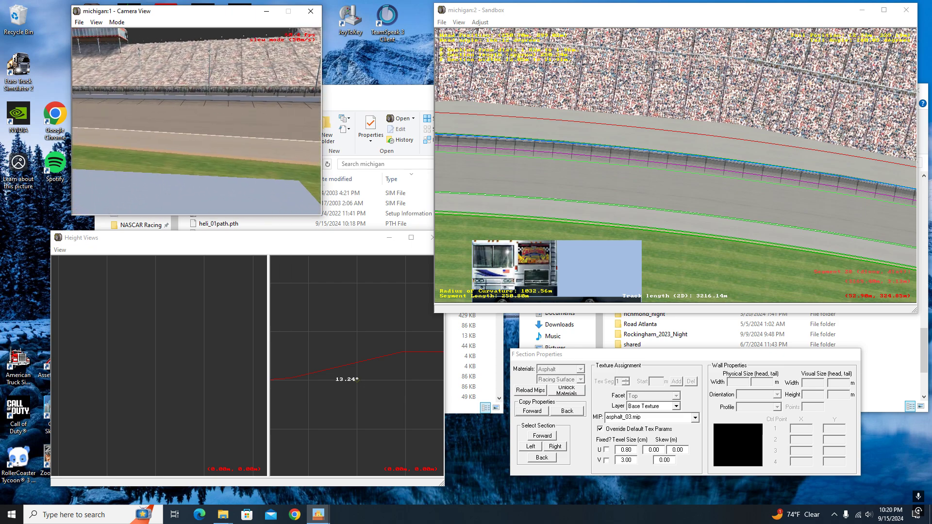
# Deselect the asphalt section and insert a new W section beside the frontstretch outer wall.
pyautogui.click(654, 183)
pyautogui.scroll(1, 654, 183)
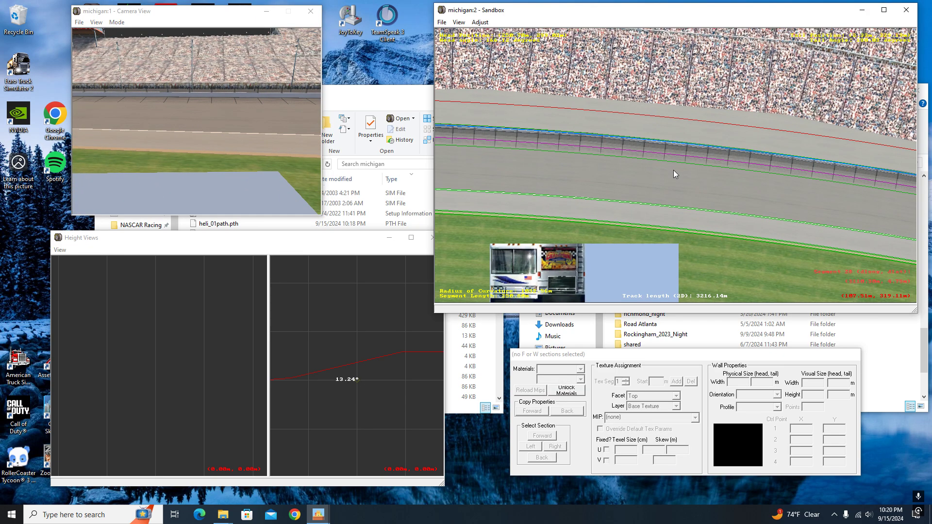
pyautogui.scroll(5, 674, 170)
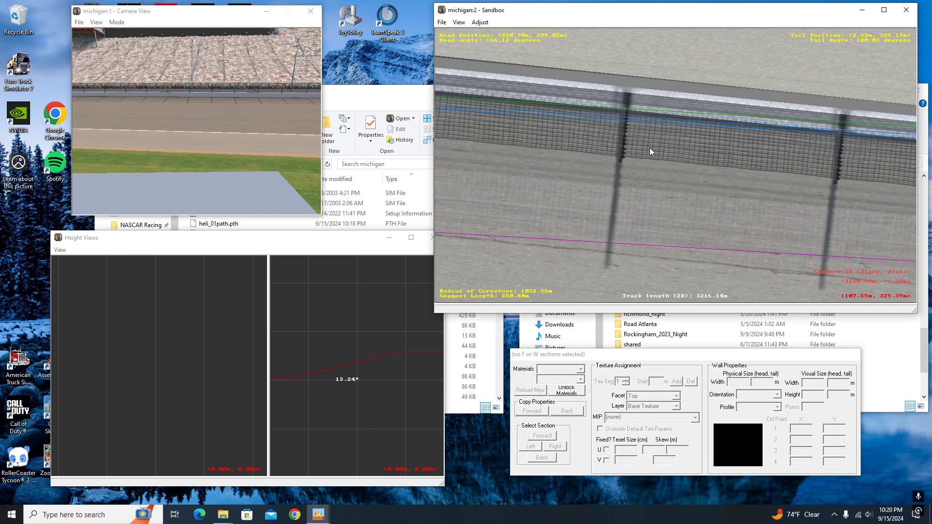
pyautogui.scroll(5, 652, 152)
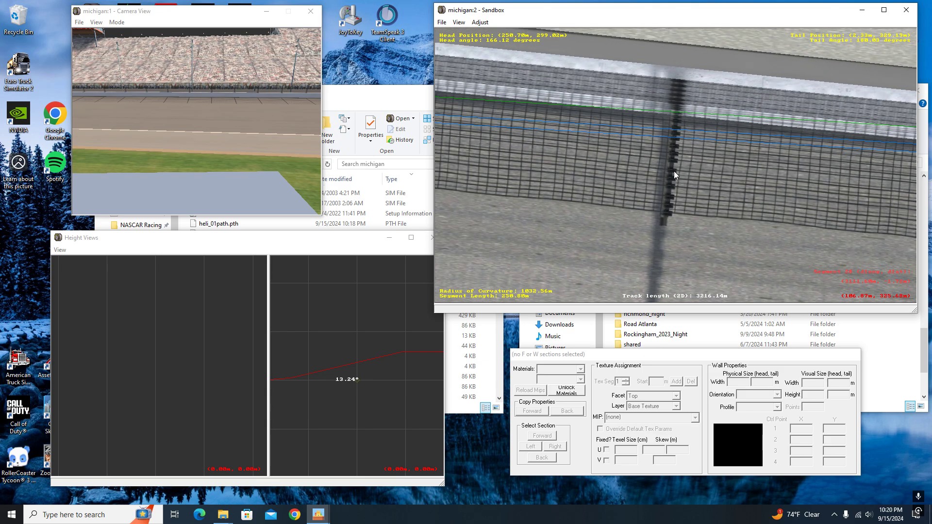
pyautogui.rightClick(674, 171)
pyautogui.moveTo(736, 242)
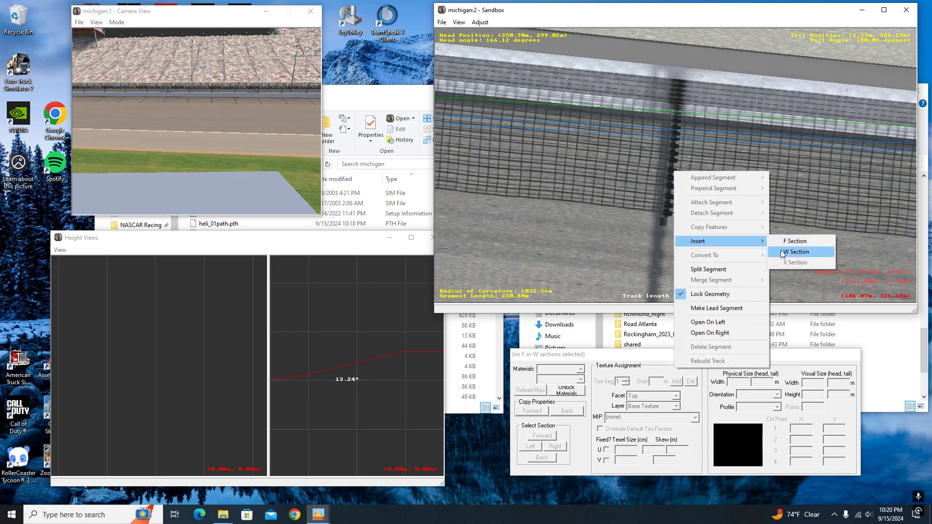
pyautogui.click(797, 251)
# Move the new wall section's end at the start/finish line outward against the existing outer wall.
pyautogui.scroll(-3, 695, 256)
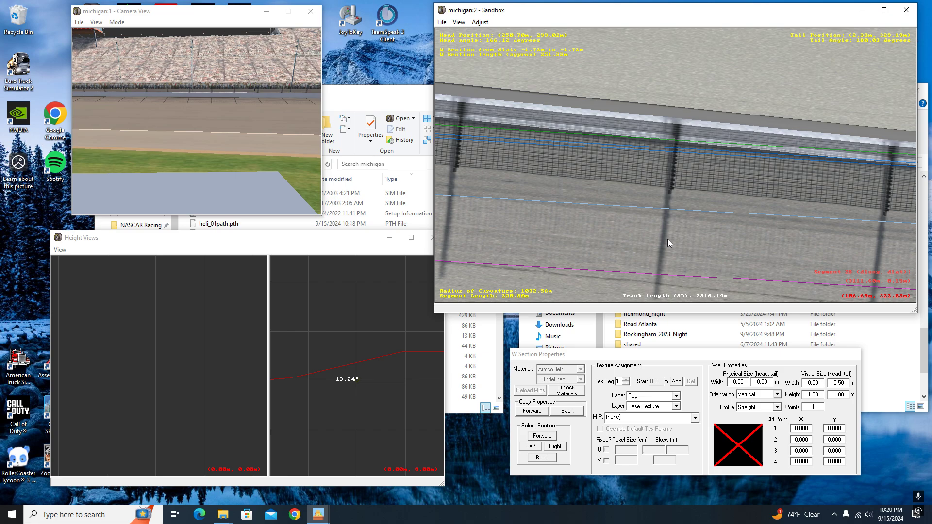
pyautogui.scroll(-5, 668, 239)
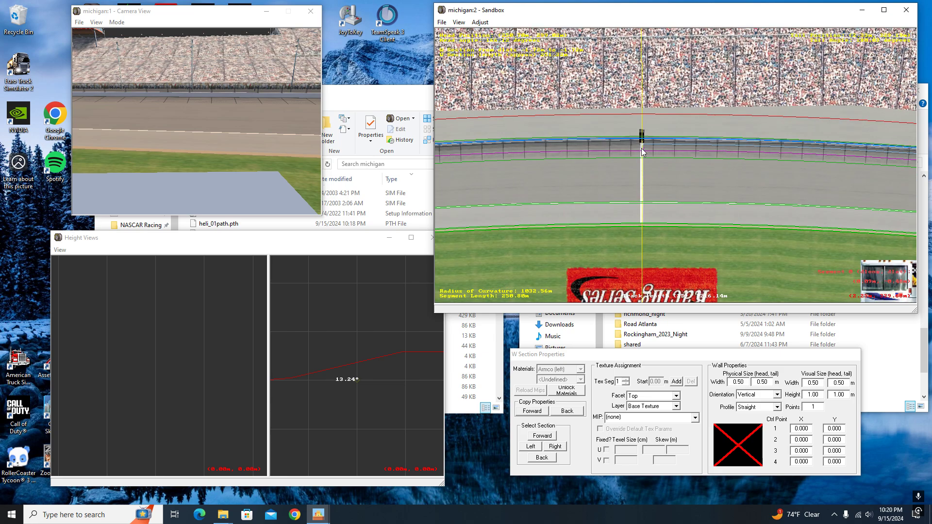
pyautogui.scroll(5, 643, 152)
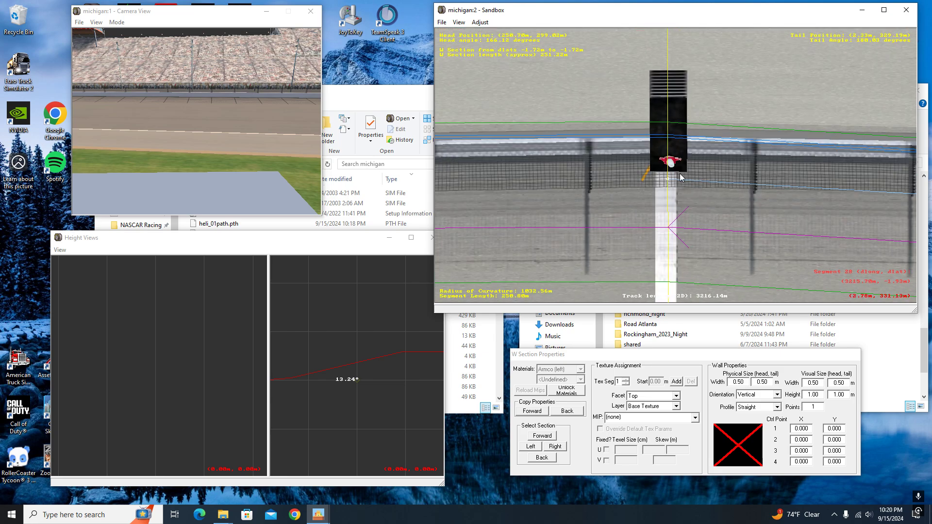
pyautogui.scroll(2, 680, 174)
pyautogui.moveTo(662, 193); pyautogui.dragTo(662, 146)
# Move the wall section's opposite end, at the far segment boundary, outward against the existing outer wall.
pyautogui.scroll(-8, 736, 182)
pyautogui.rightClick(868, 180)
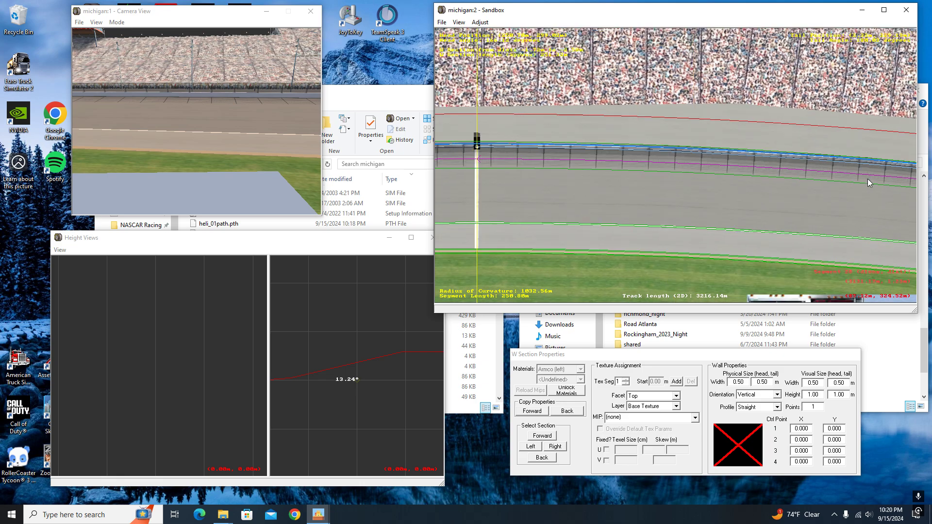
pyautogui.rightClick(748, 179)
pyautogui.rightClick(879, 192)
pyautogui.rightClick(876, 192)
pyautogui.rightClick(856, 190)
pyautogui.rightClick(855, 202)
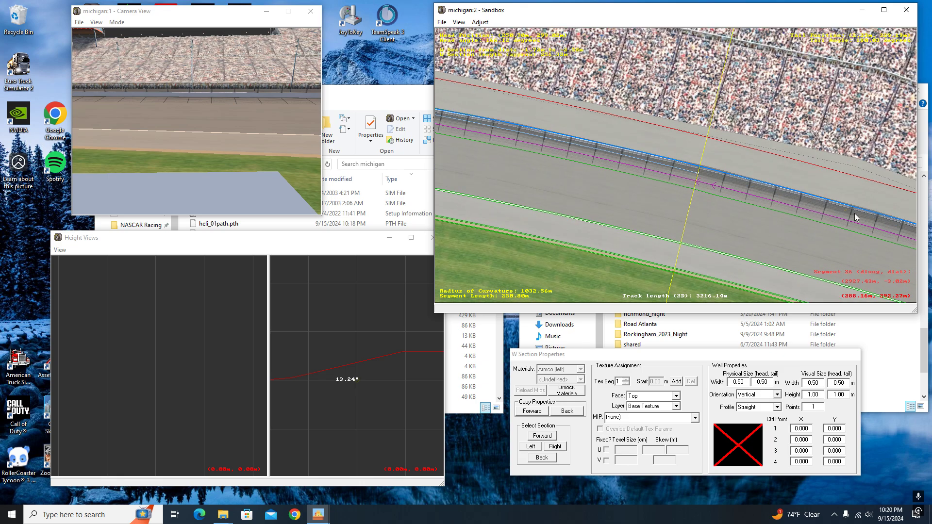
pyautogui.moveTo(699, 174); pyautogui.dragTo(699, 170)
# Check the new wall section's alignment along the frontstretch fence and reselect the section.
pyautogui.rightClick(513, 141)
pyautogui.rightClick(516, 134)
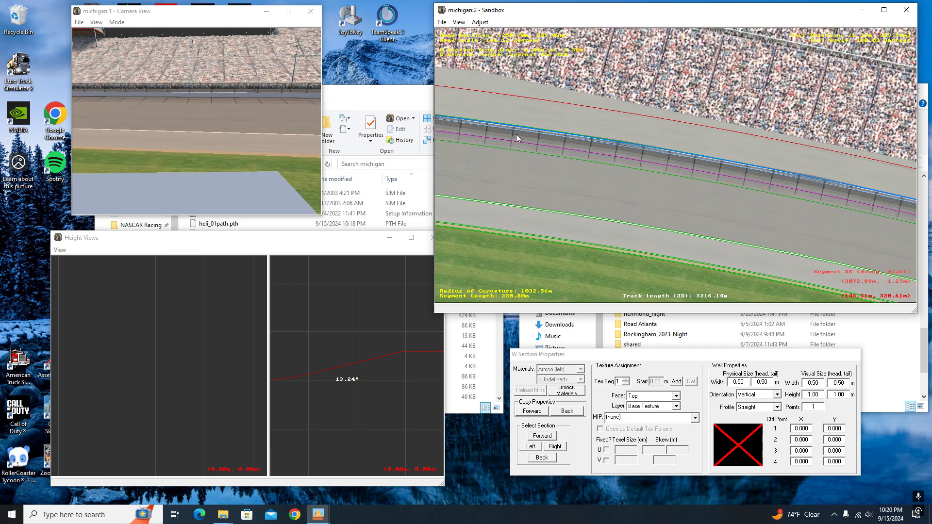
pyautogui.rightClick(516, 134)
pyautogui.rightClick(558, 152)
pyautogui.rightClick(613, 174)
pyautogui.rightClick(672, 159)
pyautogui.scroll(6, 671, 158)
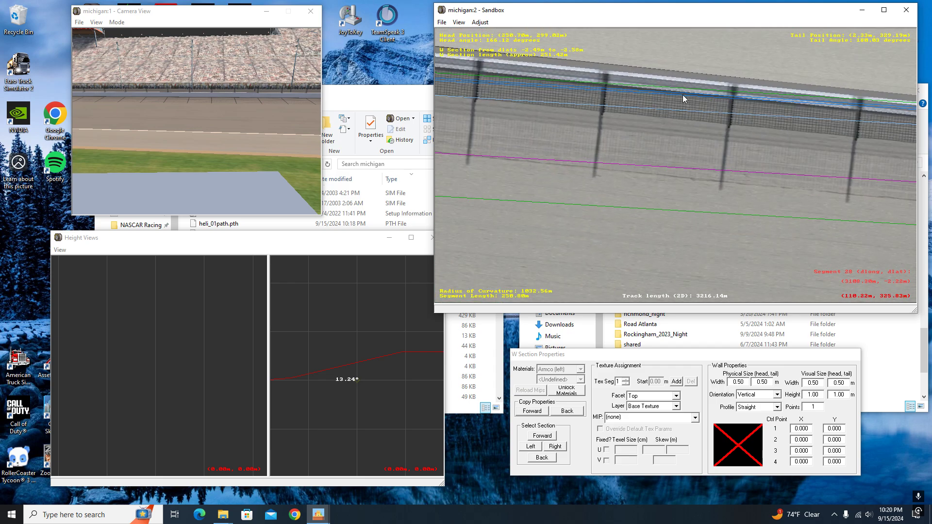
pyautogui.rightClick(683, 96)
pyautogui.scroll(1, 683, 95)
pyautogui.click(656, 180)
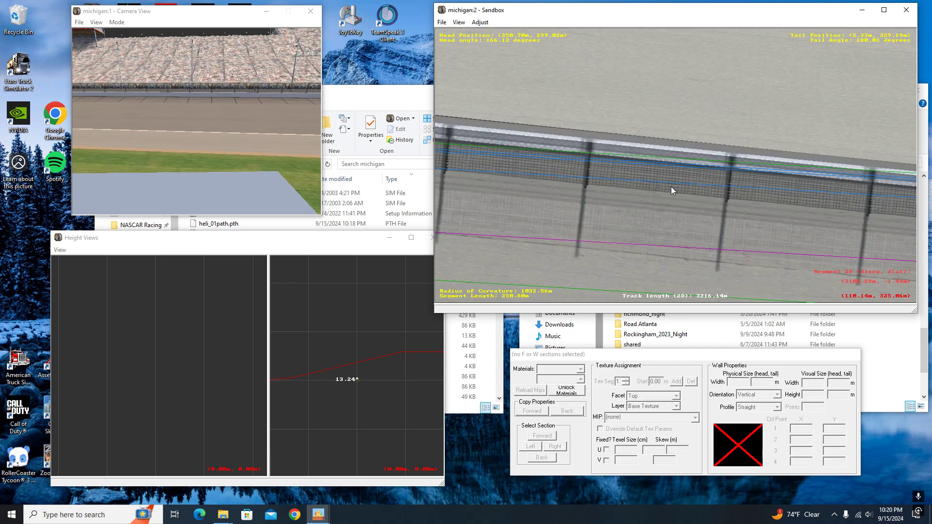
pyautogui.click(700, 164)
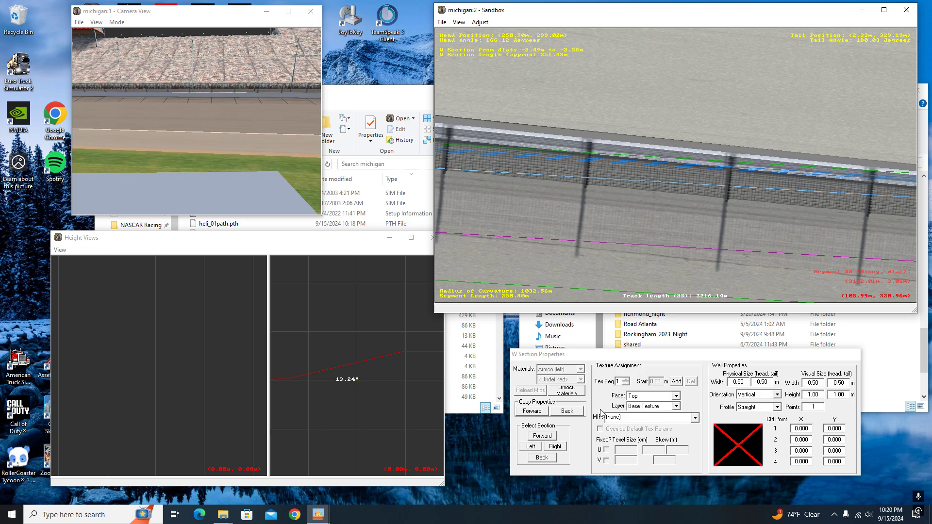
# Unlock the wall section's materials and set its surface type to Racing Surface.
pyautogui.click(566, 391)
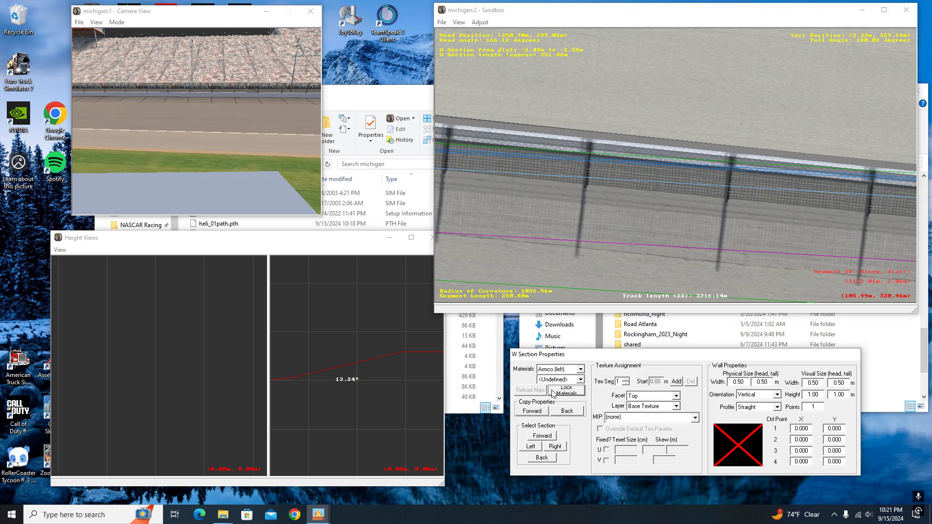
pyautogui.click(558, 379)
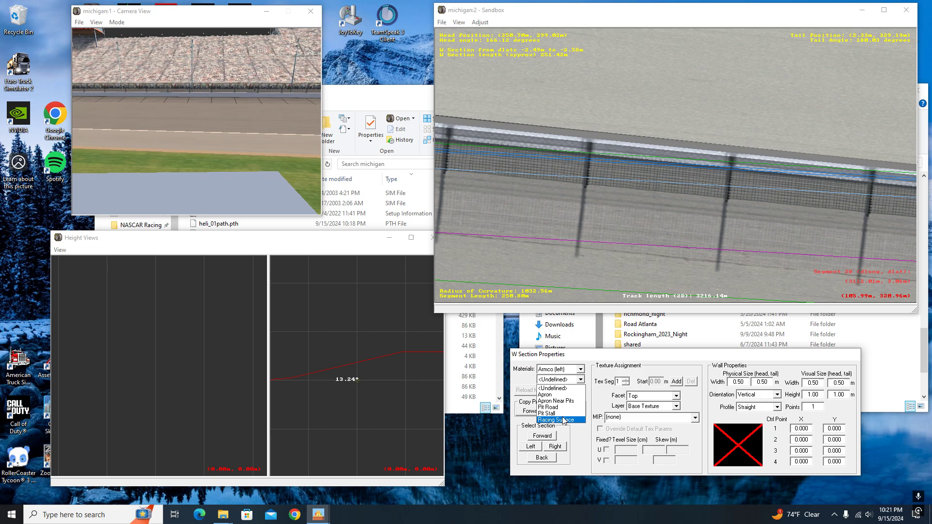
pyautogui.click(563, 421)
# Texture the wall section's left facet with softwall_white.mip, overriding the default parameters with a U texel size of 2 cm.
pyautogui.click(651, 397)
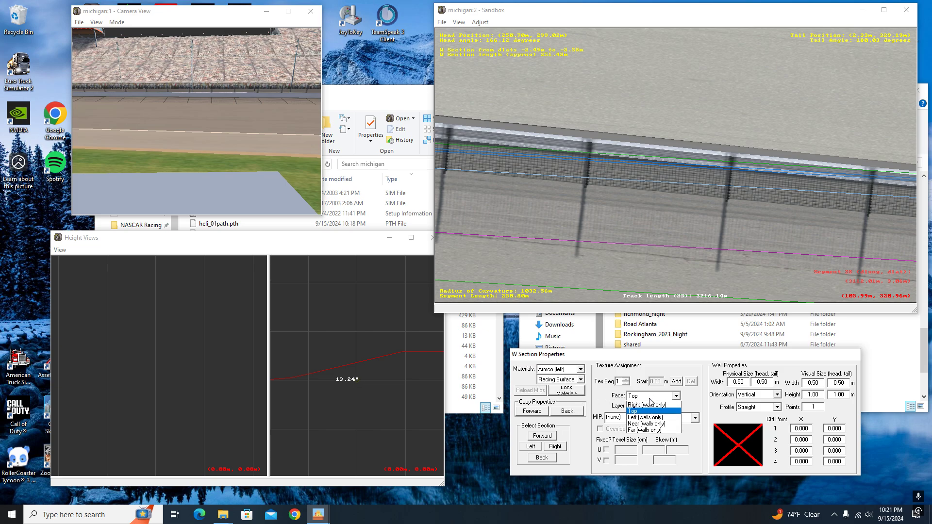
pyautogui.click(679, 419)
pyautogui.click(620, 419)
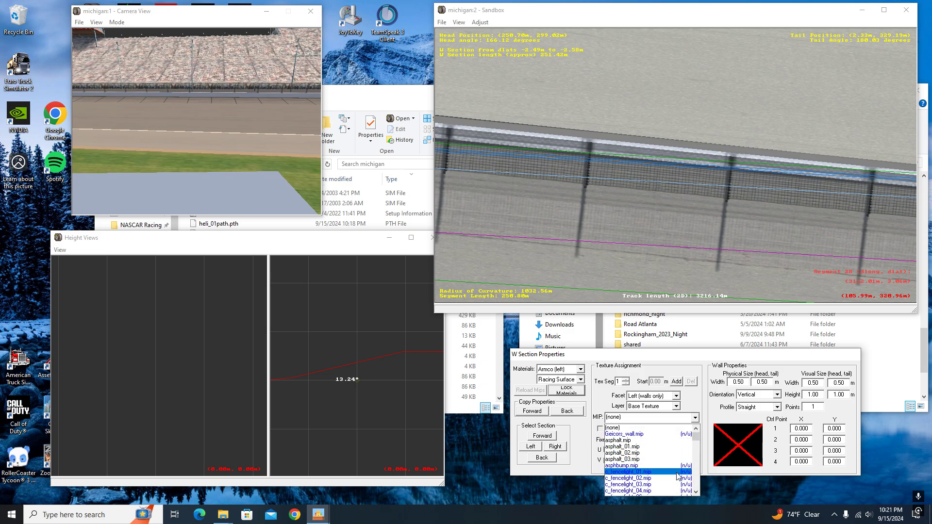
pyautogui.scroll(-3, 662, 463)
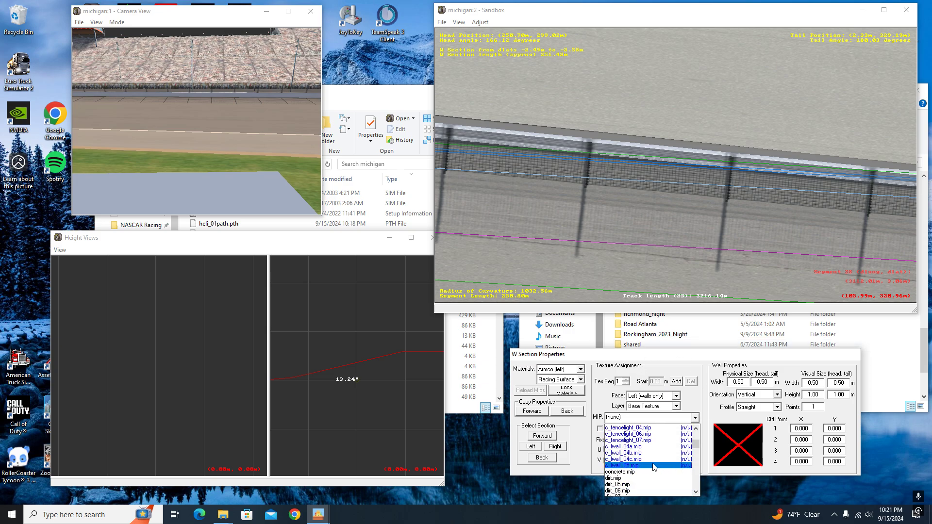
pyautogui.press('s')
pyautogui.click(628, 479)
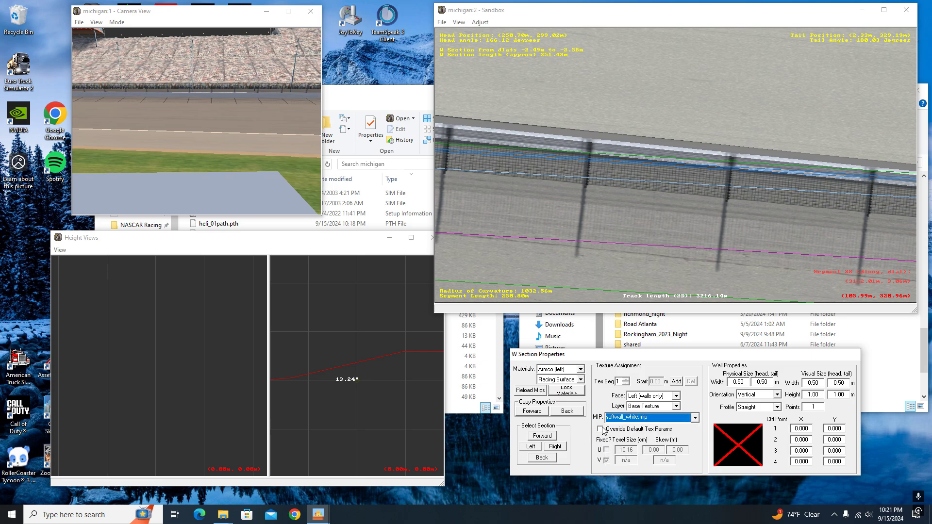
pyautogui.click(601, 429)
pyautogui.doubleClick(631, 450)
pyautogui.write('2')
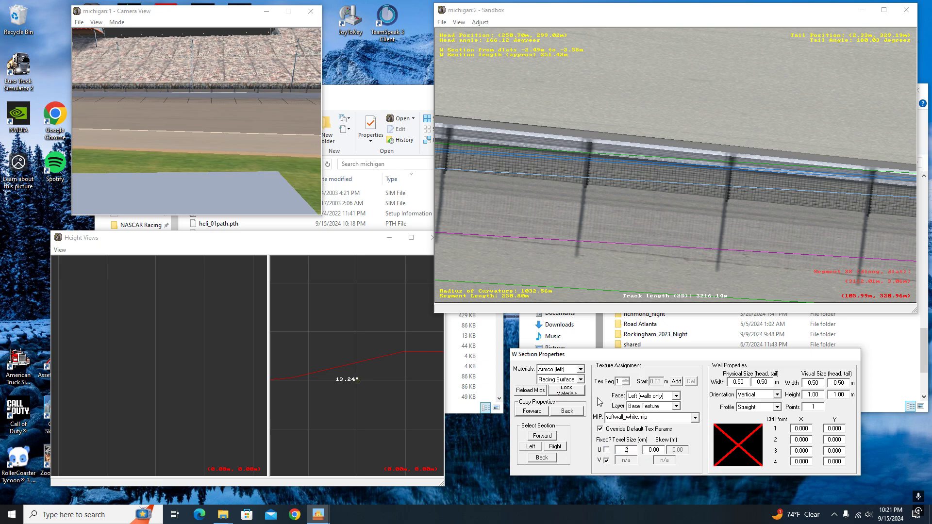
# Texture the wall section's top facet with softwall_top_white.mip, overriding the default parameters with a U texel size of 1.5 cm.
pyautogui.click(648, 397)
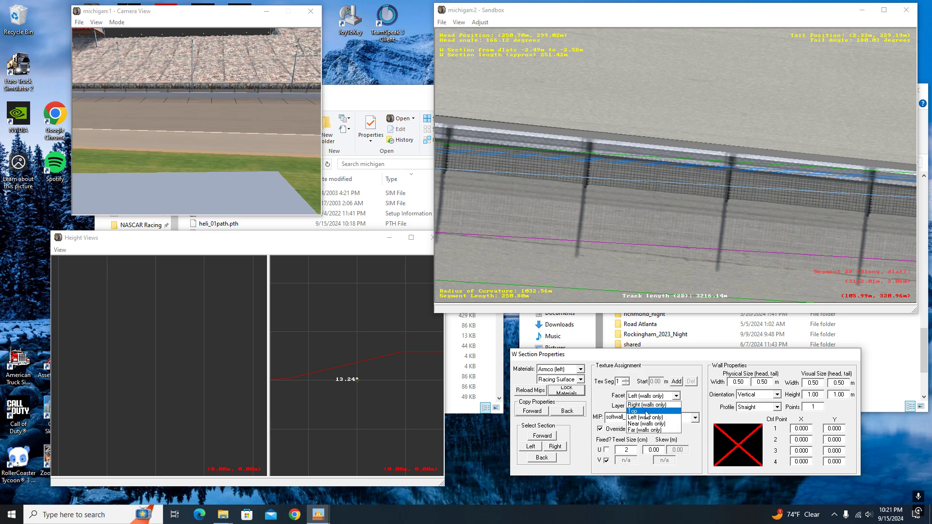
pyautogui.click(648, 414)
pyautogui.click(648, 417)
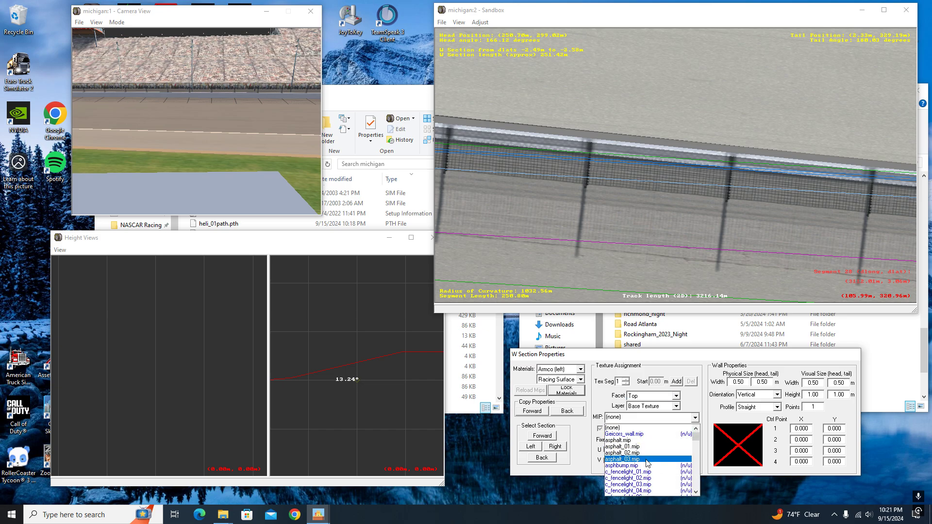
pyautogui.press('s')
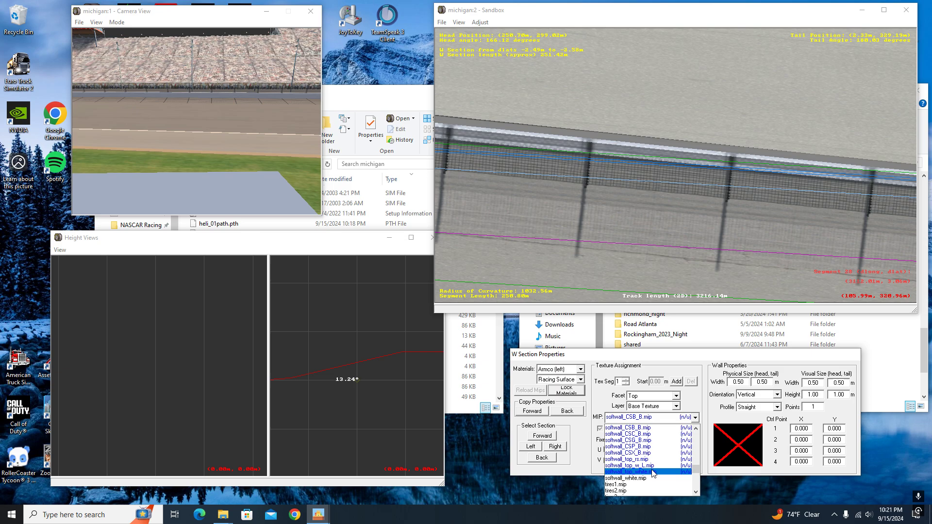
pyautogui.click(650, 472)
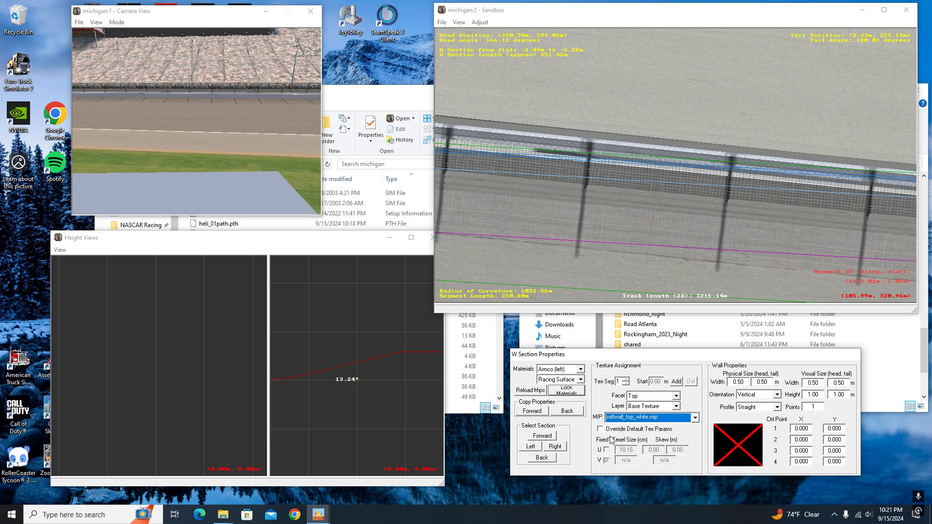
pyautogui.click(600, 429)
pyautogui.moveTo(633, 451); pyautogui.dragTo(562, 455)
pyautogui.write('1.5')
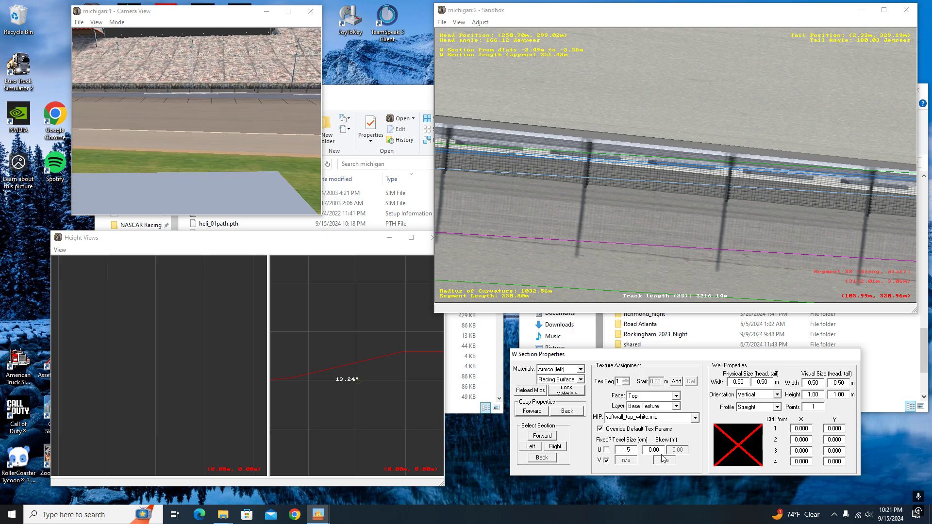
pyautogui.click(606, 461)
pyautogui.click(607, 461)
# Try a visual width of 0.2 m at both the head and tail of the wall section.
pyautogui.doubleClick(817, 383)
pyautogui.click(681, 11)
pyautogui.press('c')
pyautogui.press('z')
pyautogui.press('z')
pyautogui.press('z')
pyautogui.press('z')
pyautogui.press('z')
pyautogui.press('z')
pyautogui.press('z')
pyautogui.press('z')
pyautogui.press('z')
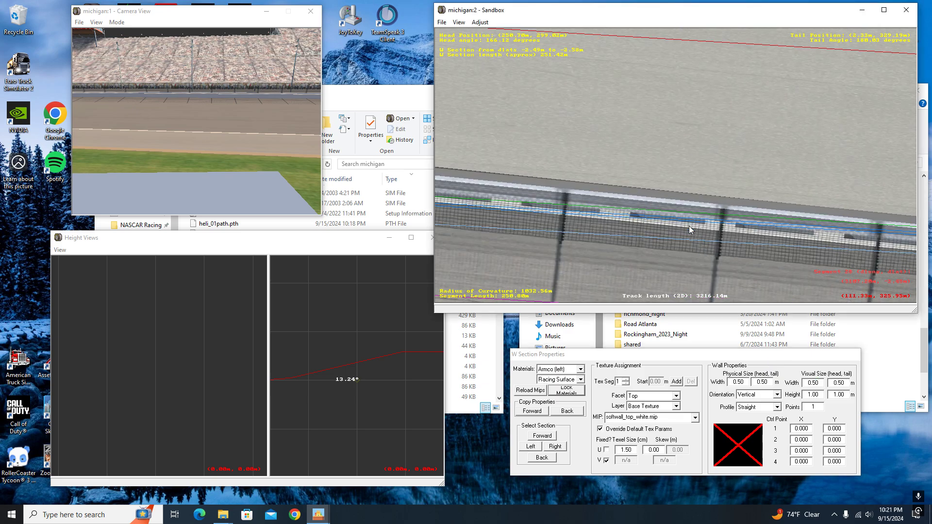
pyautogui.press('c')
pyautogui.click(790, 385)
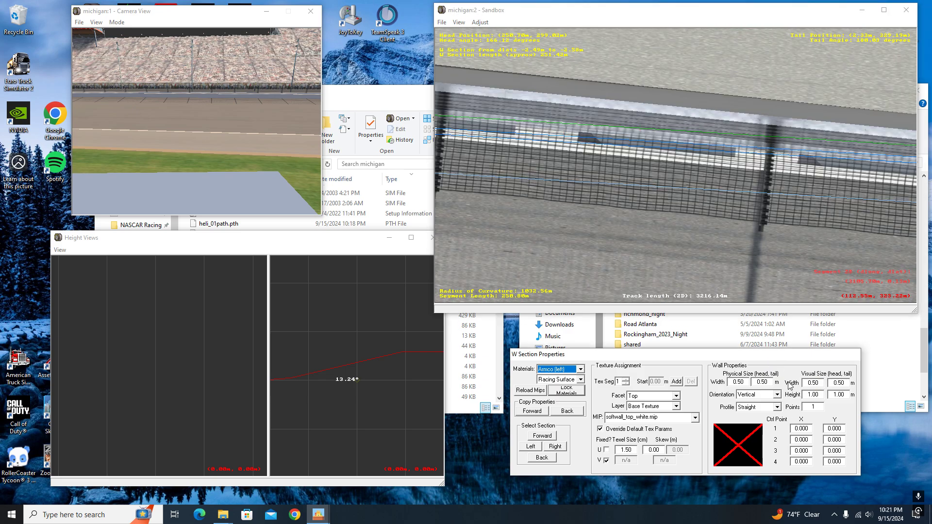
pyautogui.doubleClick(820, 382)
pyautogui.write('0.2')
pyautogui.doubleClick(839, 383)
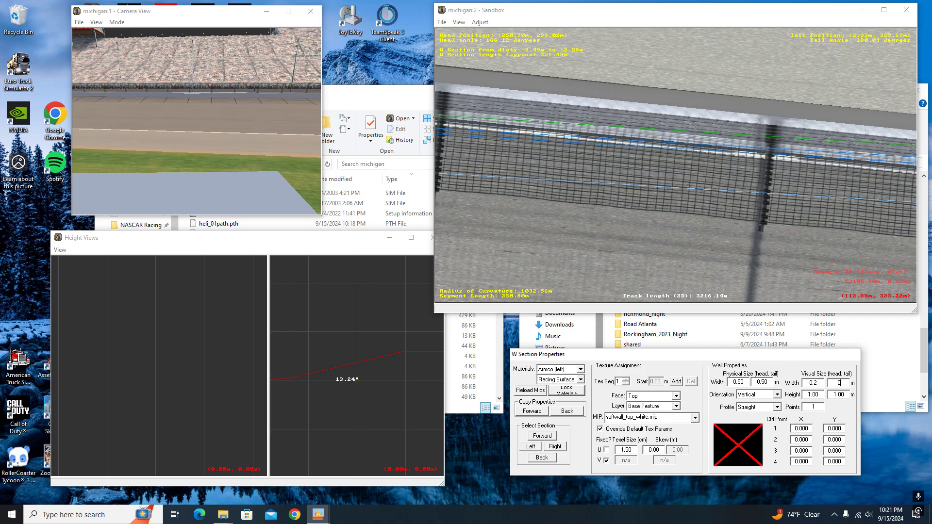
pyautogui.write('0.2')
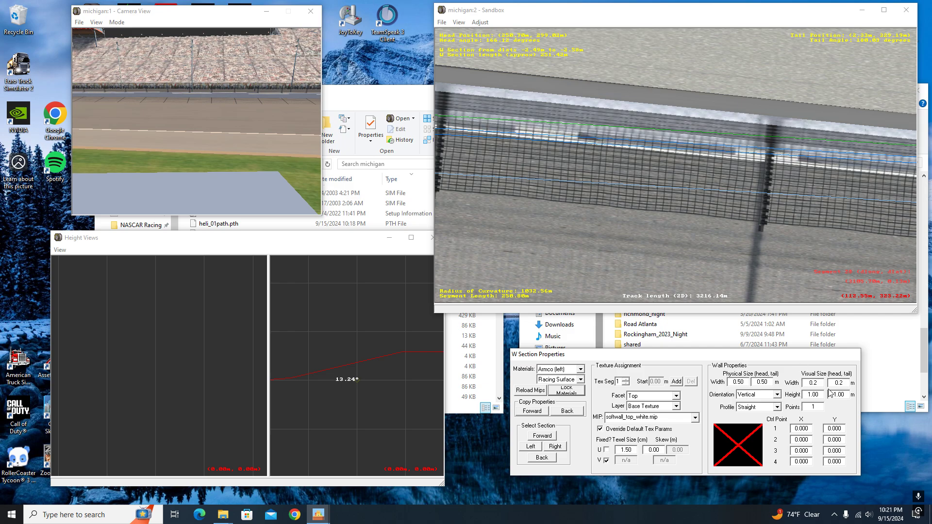
# Set the wall section's visual width to 0.6 m at both head and tail.
pyautogui.hotkey('shift', 'Tab')
pyautogui.write('0.6')
pyautogui.press('Tab')
pyautogui.write('0.6')
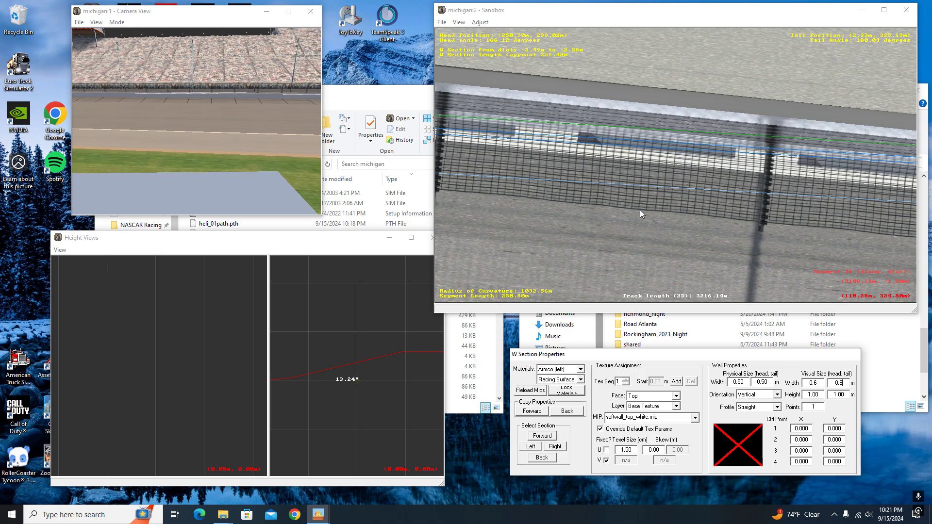
# Try unfixed V texel sizes of 2, 1 and 3 cm on the wall section's top facet, and restore the fixed V setting.
pyautogui.click(606, 461)
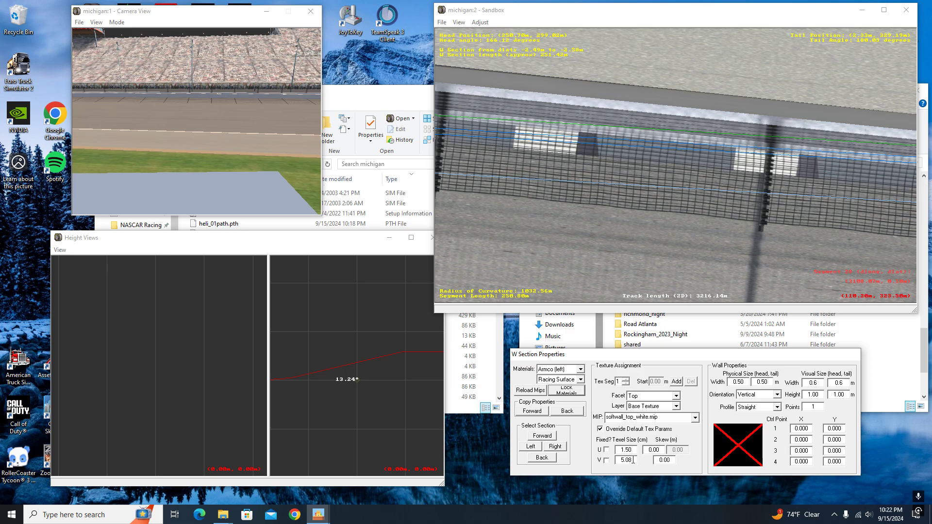
pyautogui.press('Tab')
pyautogui.write('2')
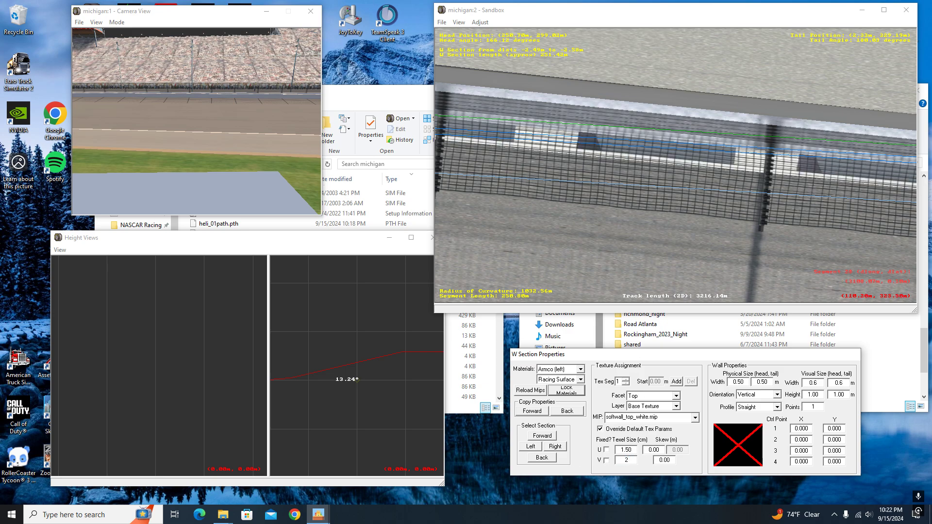
pyautogui.press('BackSpace')
pyautogui.write('1')
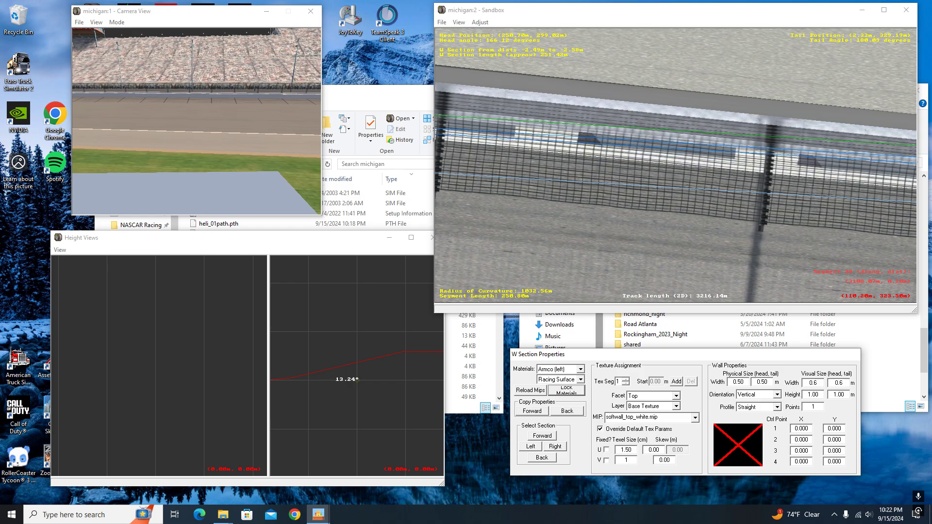
pyautogui.press('BackSpace')
pyautogui.write('3')
pyautogui.press('BackSpace')
pyautogui.write('2')
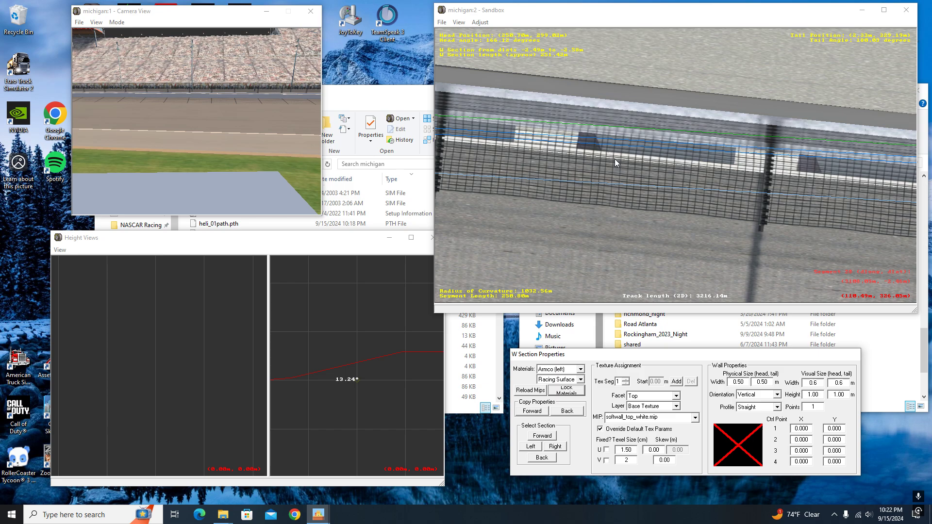
pyautogui.click(606, 461)
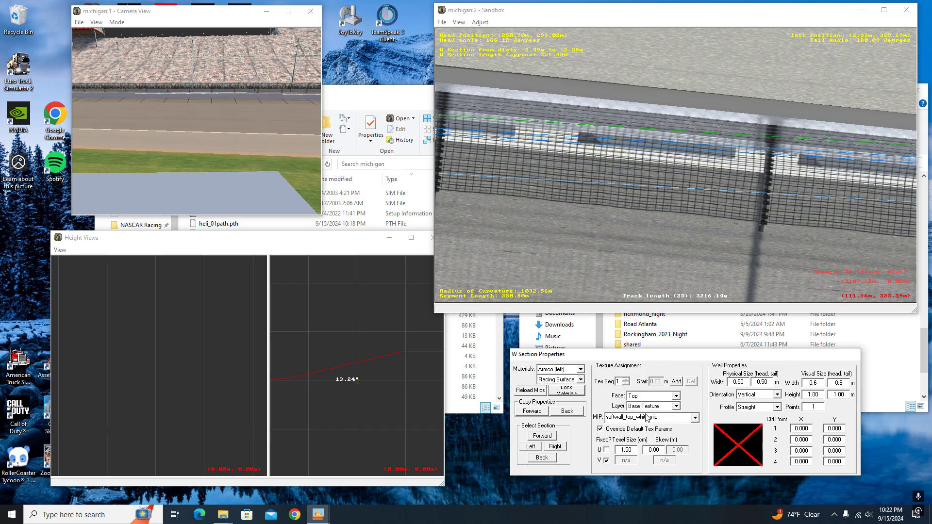
# Texture the wall section's right facet with softwall_white.mip, overriding the default parameters with a U texel size of 2 cm.
pyautogui.click(648, 400)
pyautogui.click(647, 405)
pyautogui.click(648, 417)
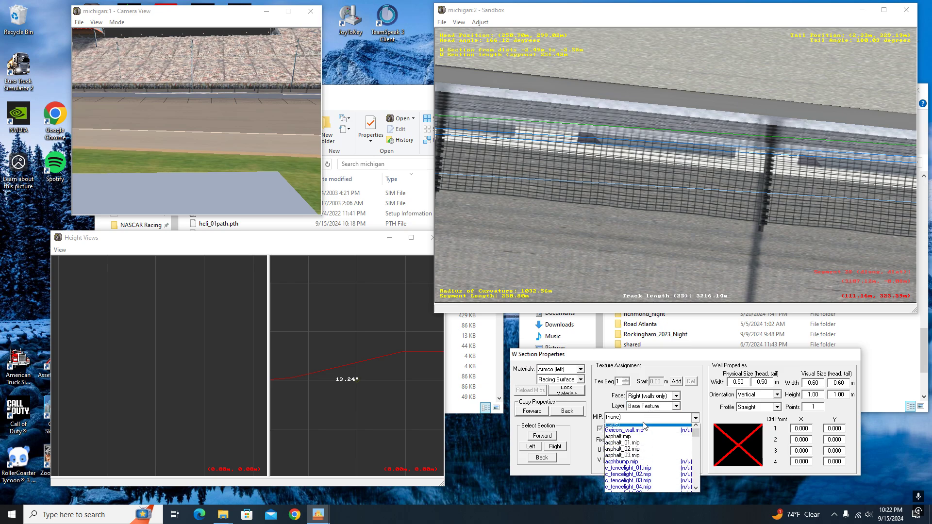
pyautogui.scroll(2, 646, 456)
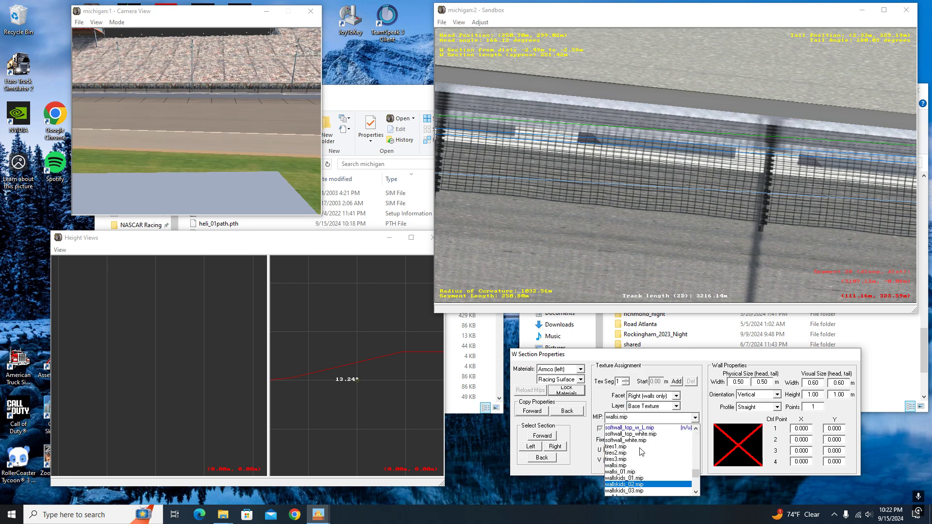
pyautogui.click(617, 441)
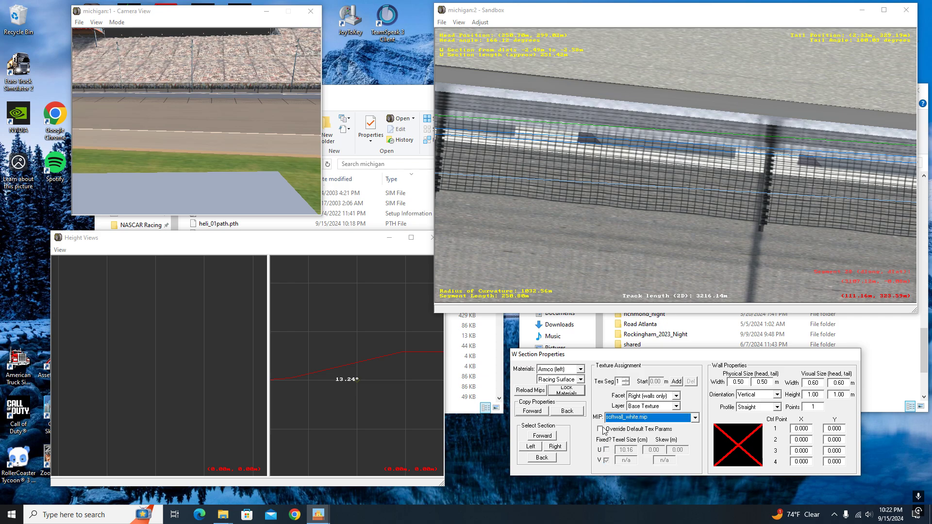
pyautogui.click(602, 430)
pyautogui.doubleClick(636, 450)
pyautogui.write('2')
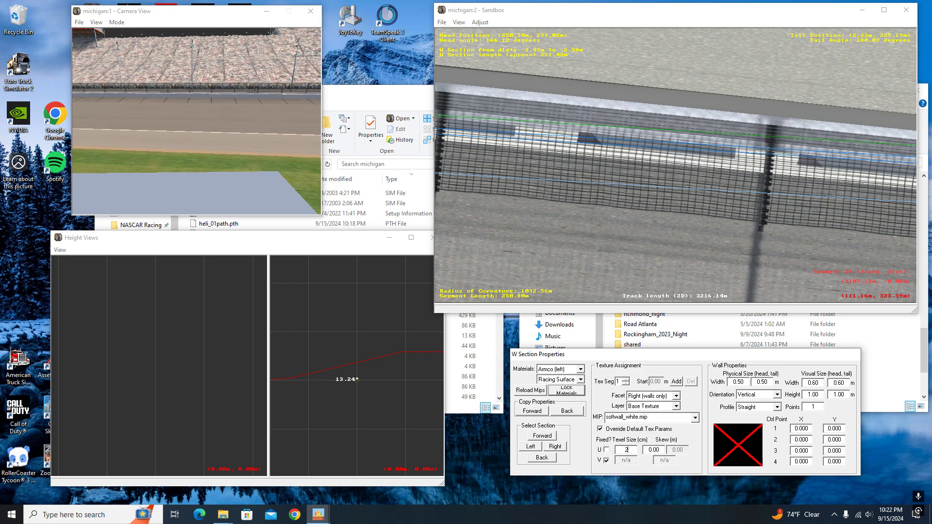
# Add a second texture segment to the wall section's left facet, starting at 50 m.
pyautogui.click(653, 397)
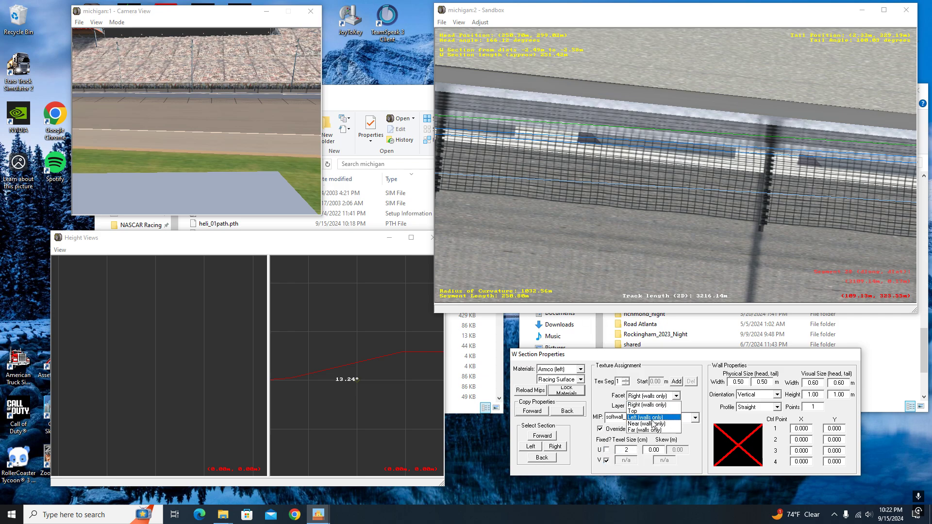
pyautogui.click(649, 417)
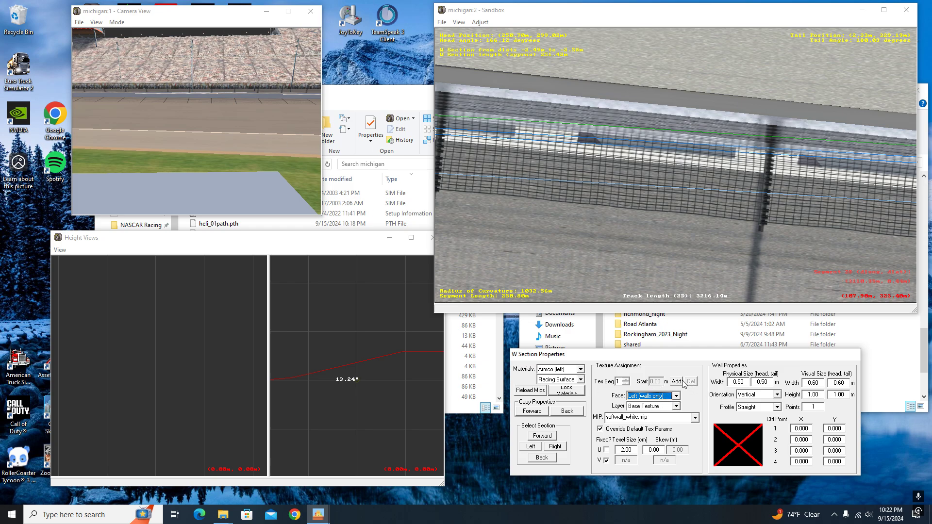
pyautogui.click(619, 382)
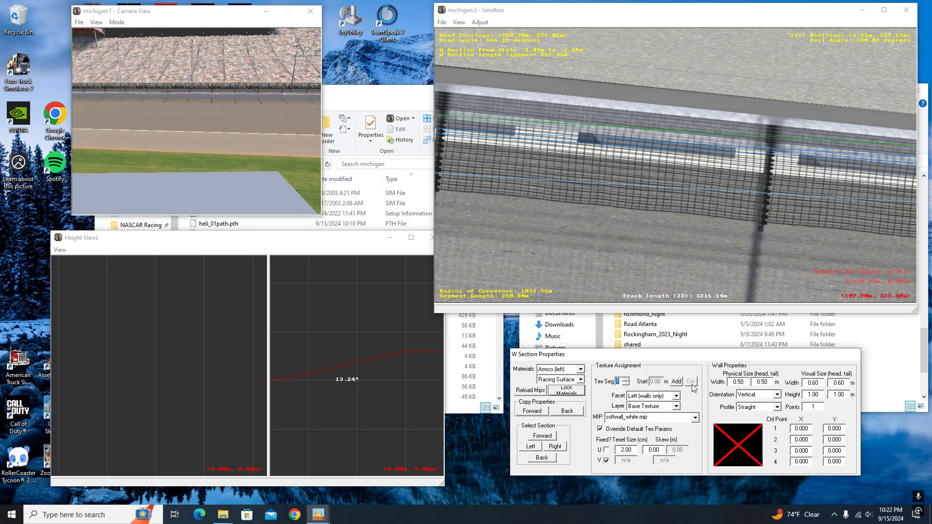
pyautogui.click(676, 382)
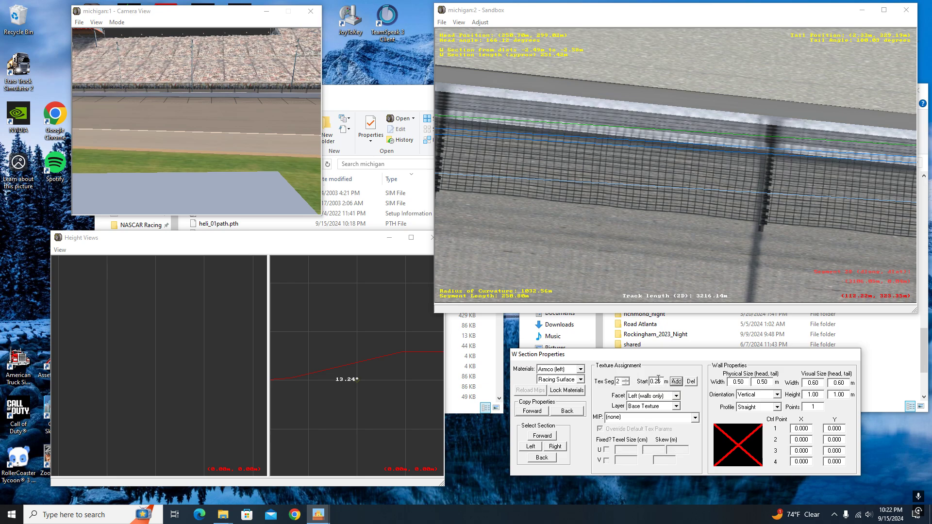
pyautogui.hotkey('shift', 'Tab')
pyautogui.write('50')
pyautogui.hotkey('shift', 'Tab')
# Examine the outer wall along the frontstretch to see where the second texture segment starts, and select the wall section at its head.
pyautogui.click(715, 177)
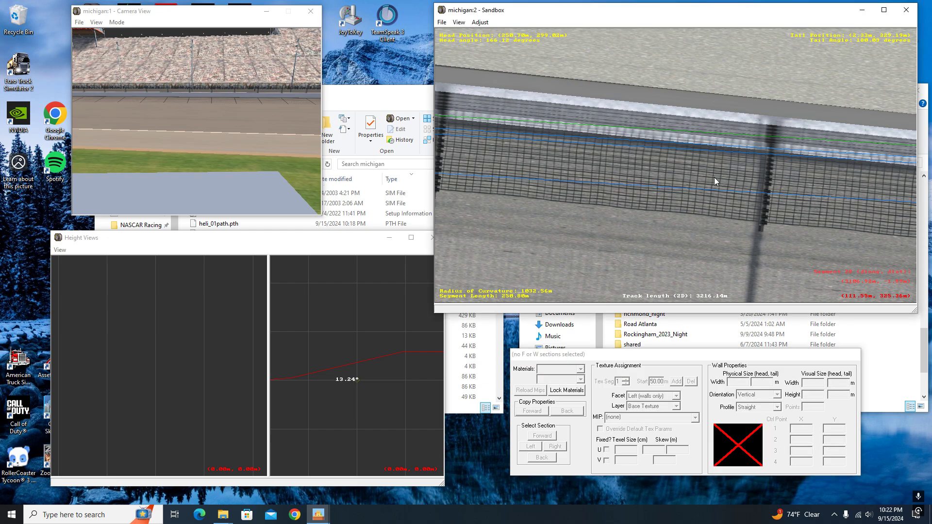
pyautogui.rightClick(715, 177)
pyautogui.scroll(-7, 785, 202)
pyautogui.scroll(-3, 811, 208)
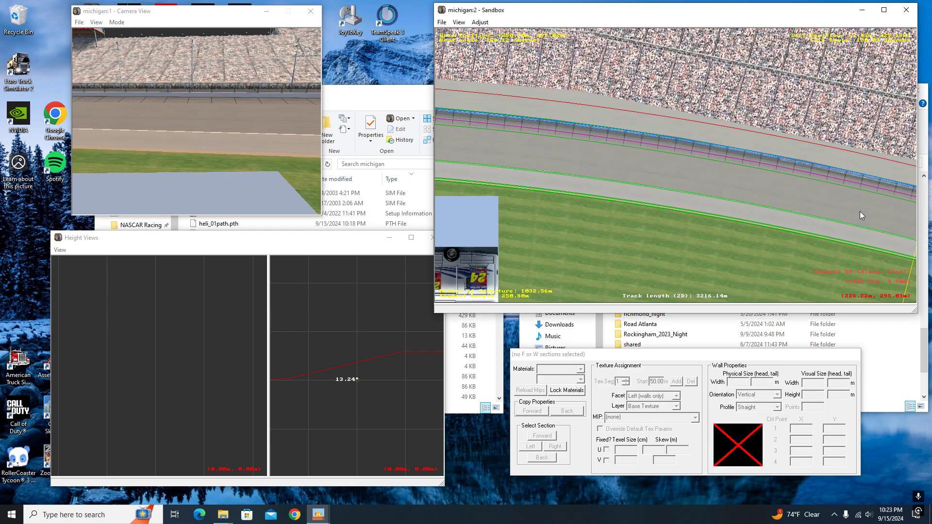
pyautogui.scroll(3, 795, 185)
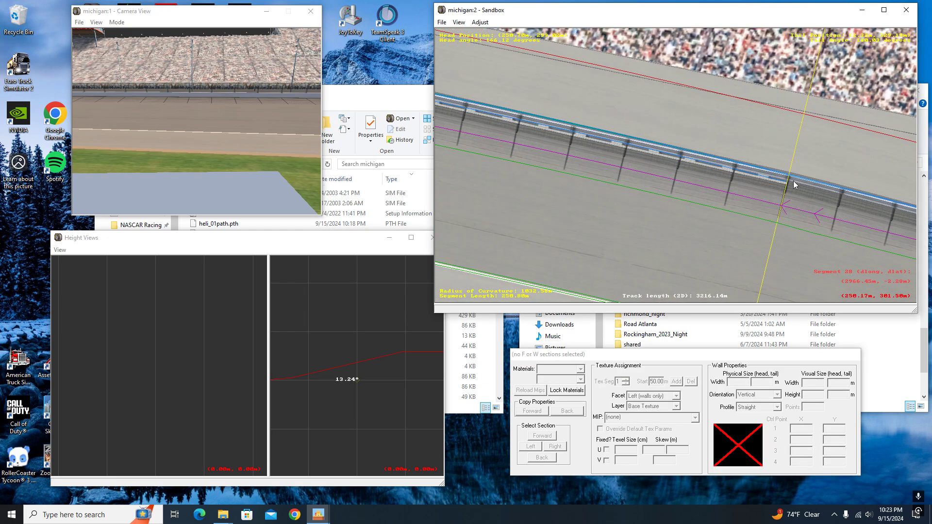
pyautogui.press('Left')
pyautogui.press('Left')
pyautogui.press('Left')
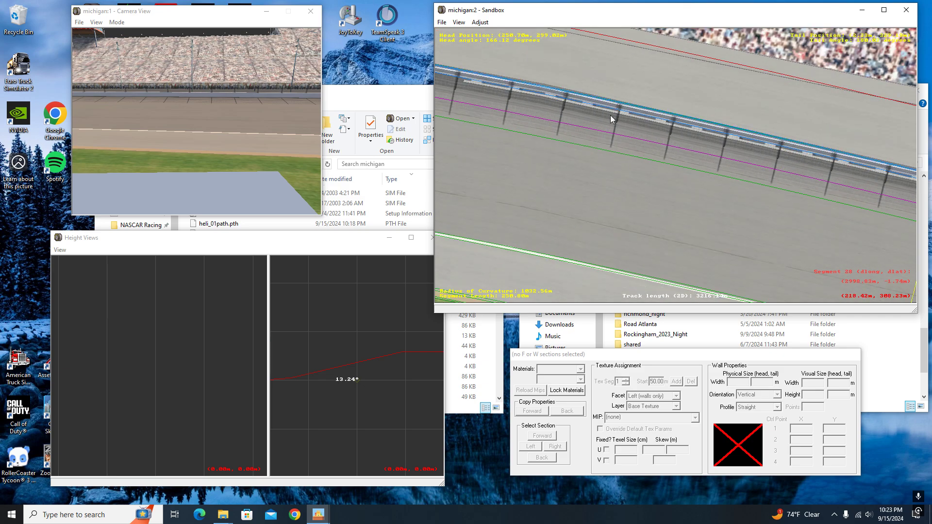
pyautogui.moveTo(610, 116); pyautogui.dragTo(596, 142)
pyautogui.scroll(-3, 549, 130)
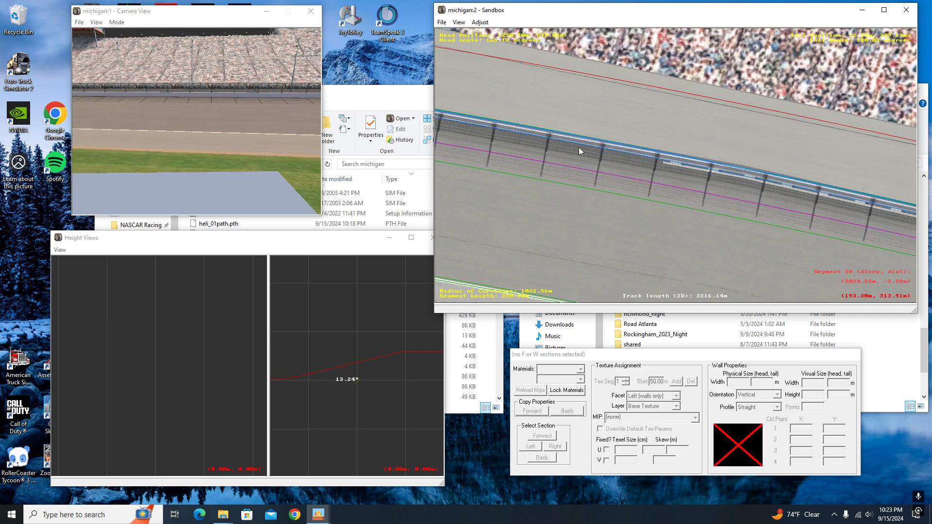
pyautogui.scroll(-2, 665, 211)
pyautogui.rightClick(523, 173)
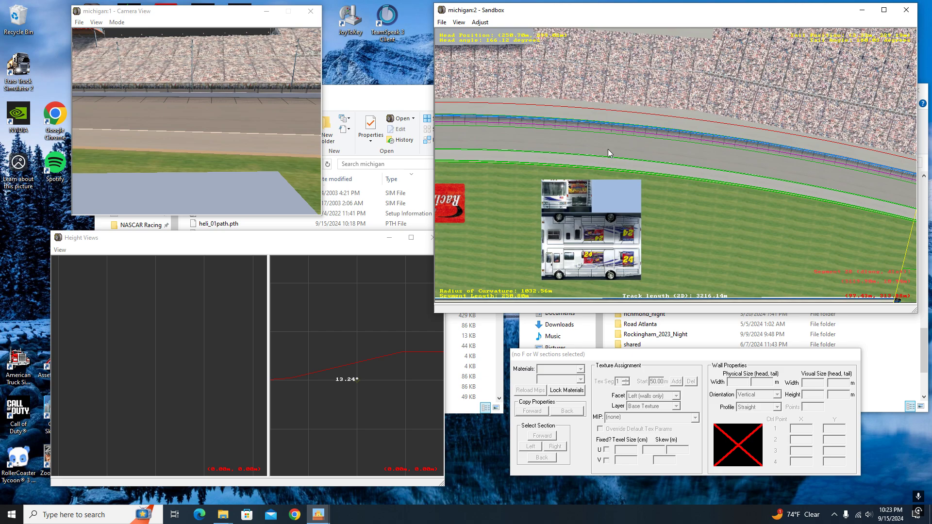
pyautogui.rightClick(660, 149)
pyautogui.rightClick(727, 184)
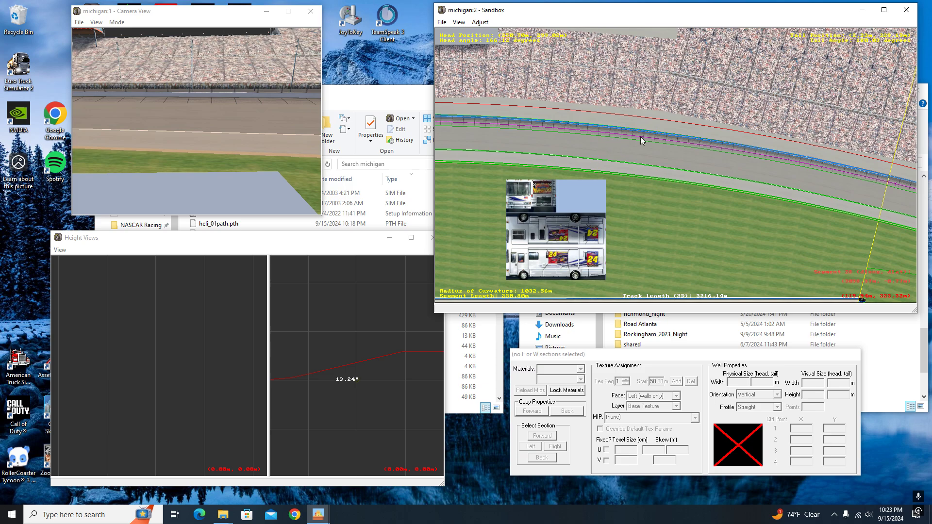
pyautogui.click(872, 174)
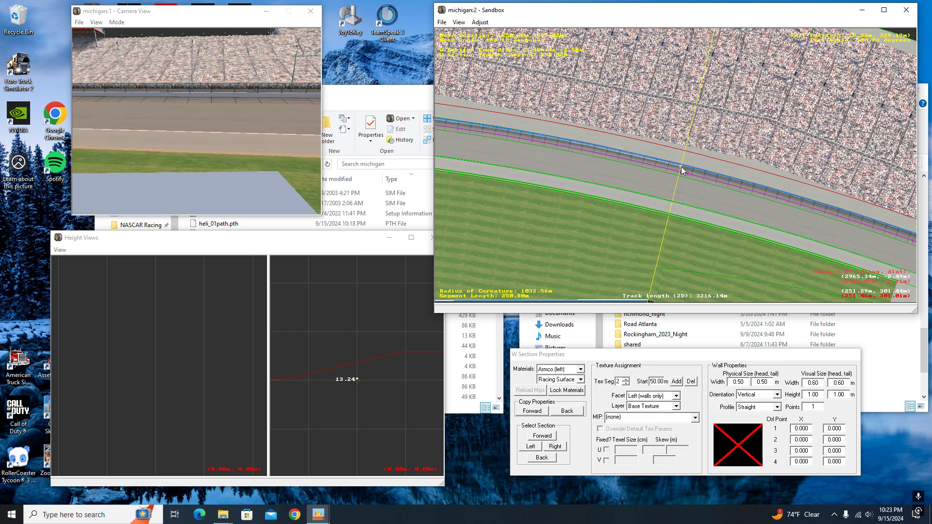
# Switch to Calculator, compute 3100 − 3965.34, and clear the calculation.
pyautogui.press('XF86Calculator')
pyautogui.write('3100')
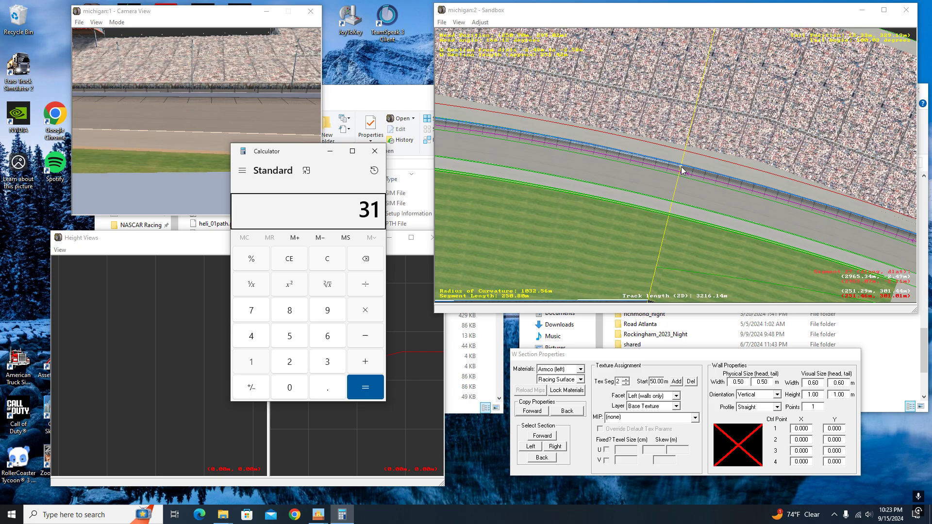
pyautogui.press('-')
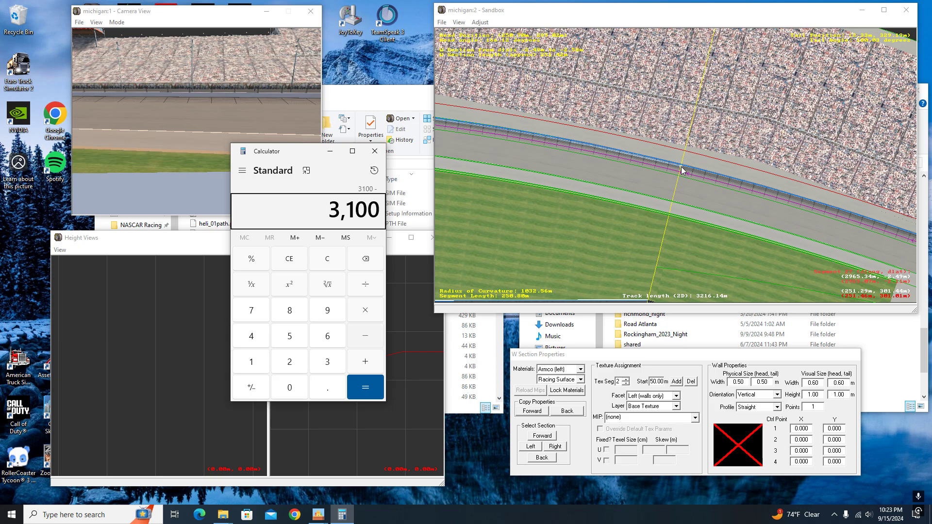
pyautogui.write('3965.34')
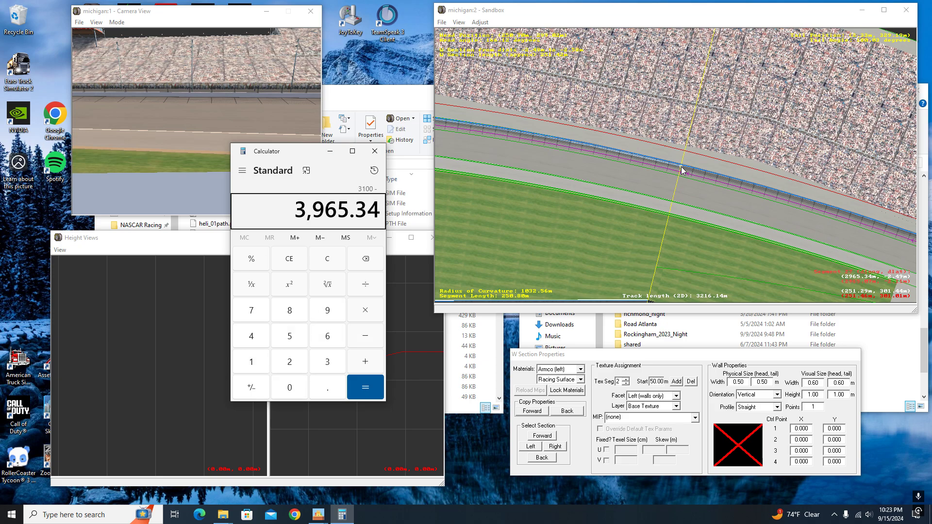
pyautogui.press('Return')
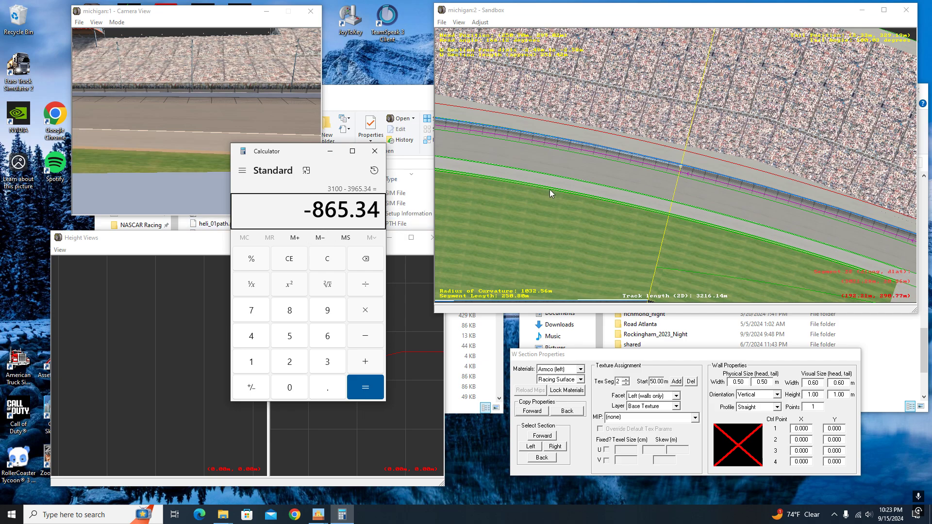
pyautogui.click(353, 188)
pyautogui.press('Escape')
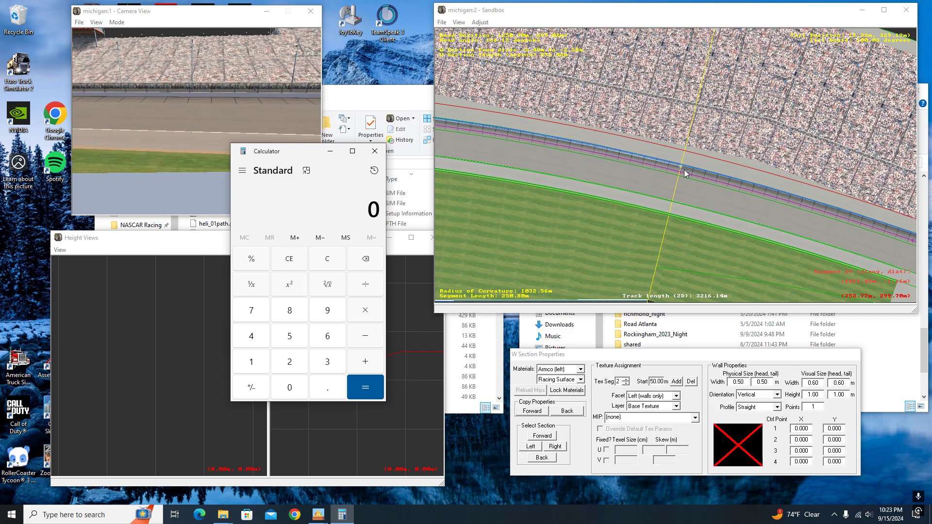
# Calculate 3100 − 2965.34 in Calculator to find the distance from the wall section's head.
pyautogui.write('3,1')
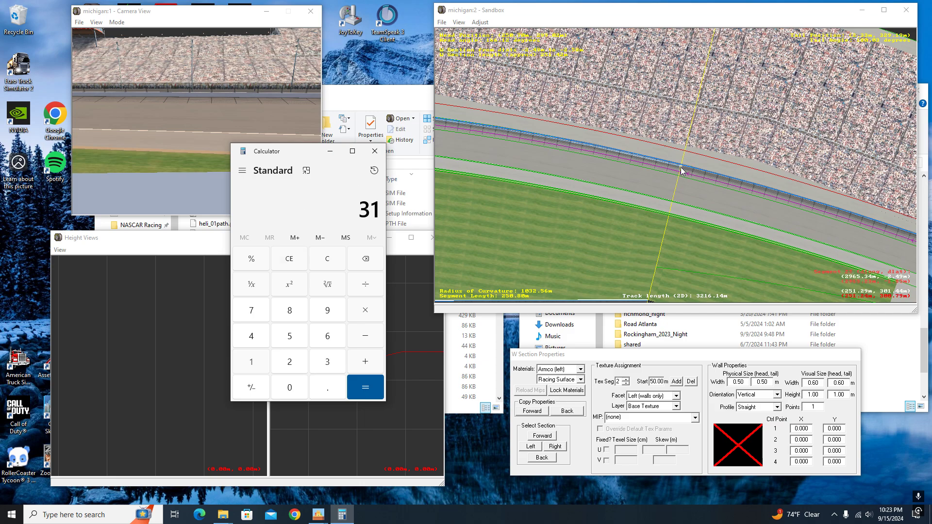
pyautogui.write('00')
pyautogui.press('-')
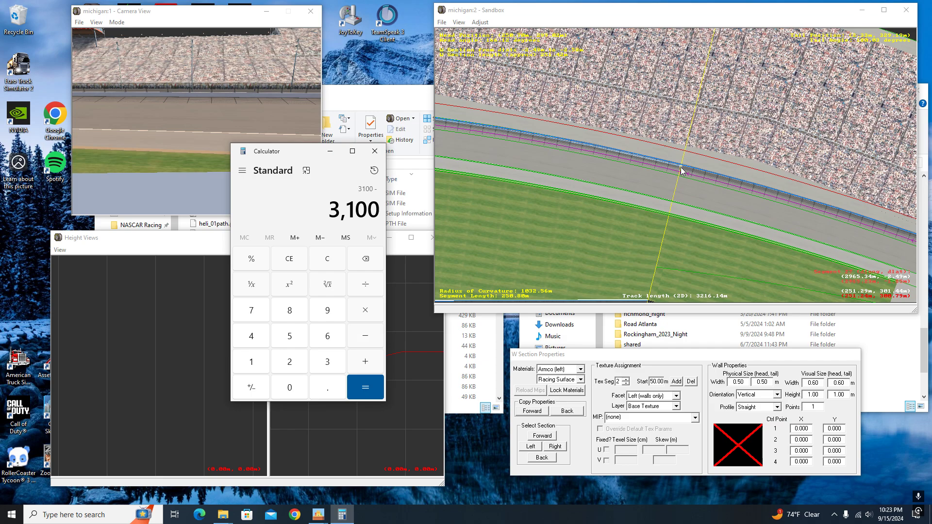
pyautogui.write('2965.3')
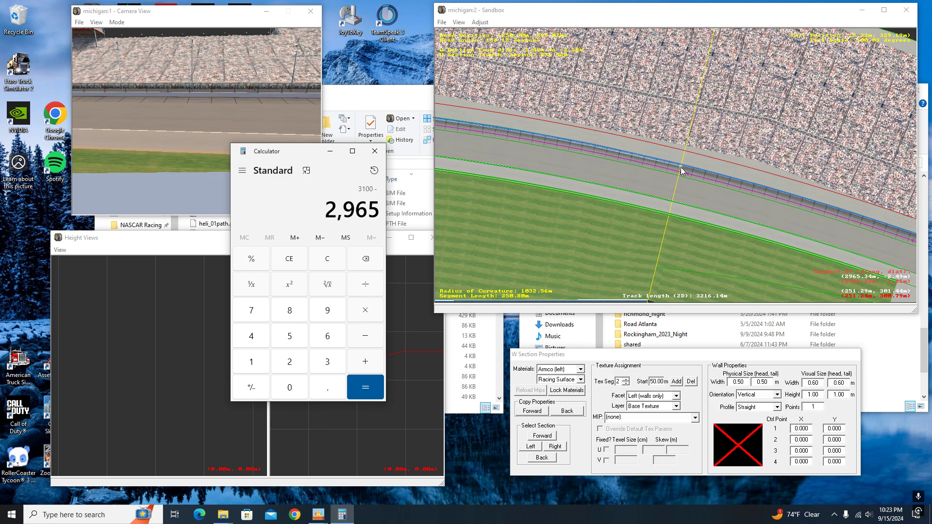
pyautogui.write('4')
pyautogui.press('Return')
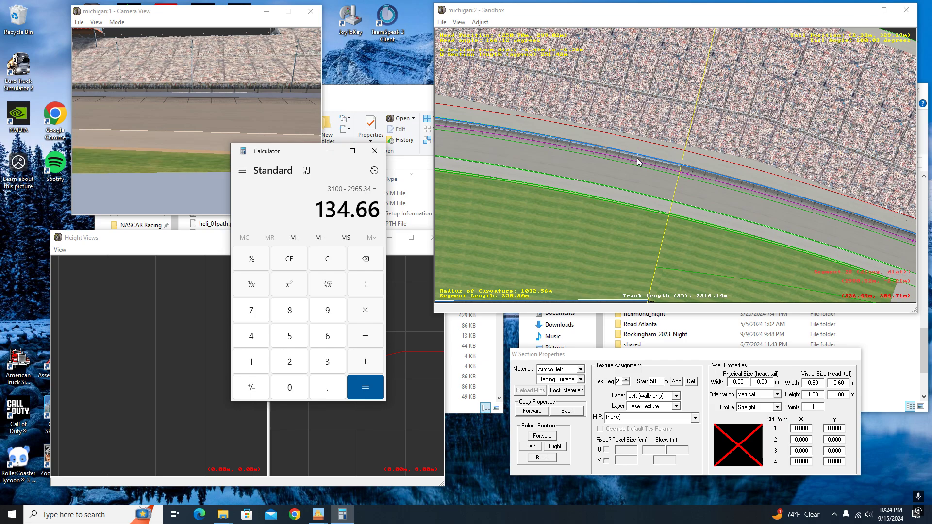
# Examine the outer wall along the frontstretch between the segment's two ends to locate the stretch for the decal.
pyautogui.click(501, 143)
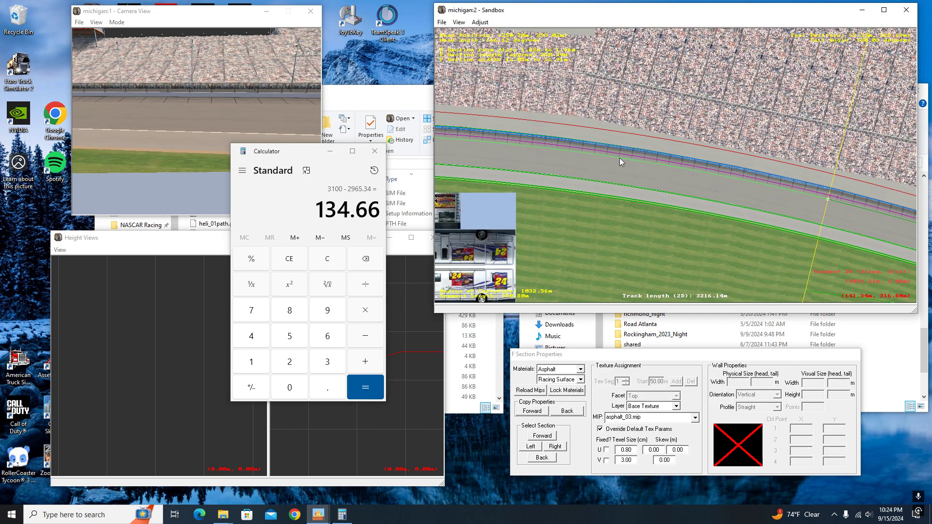
pyautogui.rightClick(659, 164)
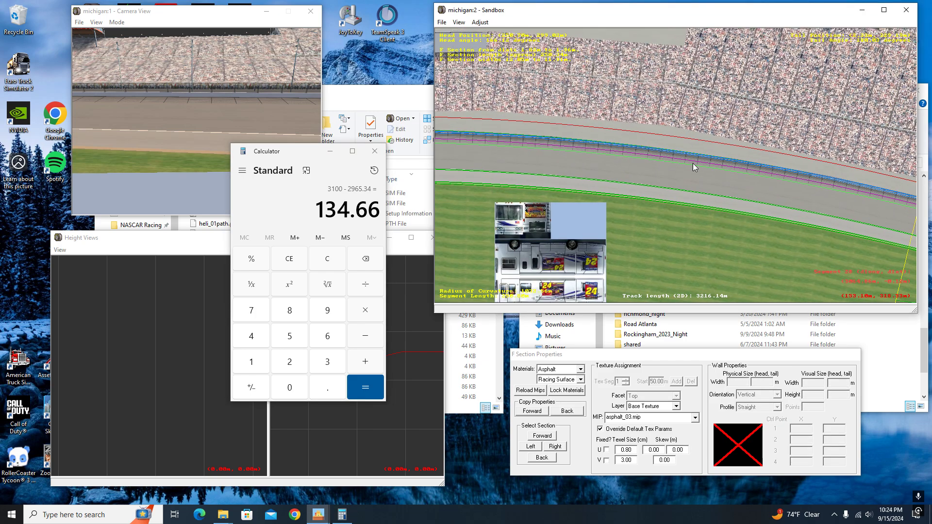
pyautogui.rightClick(626, 167)
pyautogui.rightClick(505, 218)
pyautogui.rightClick(690, 135)
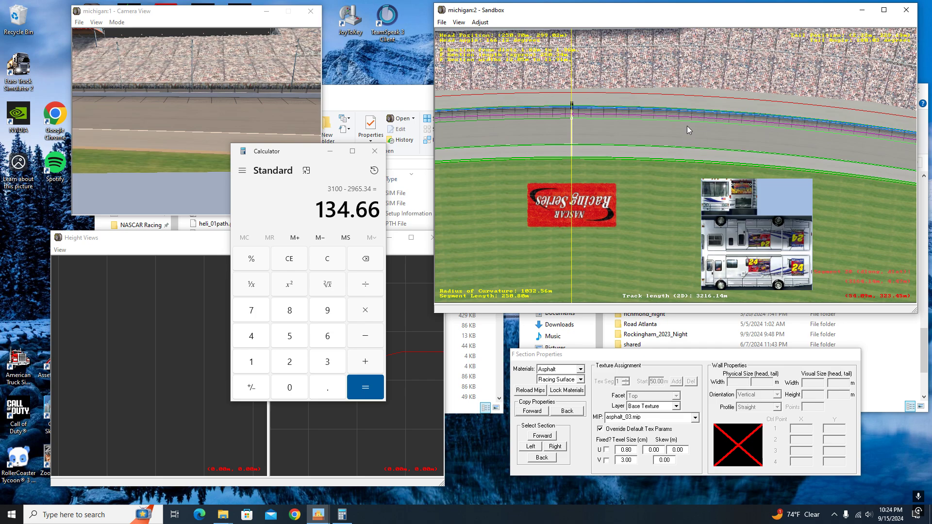
pyautogui.click(692, 115)
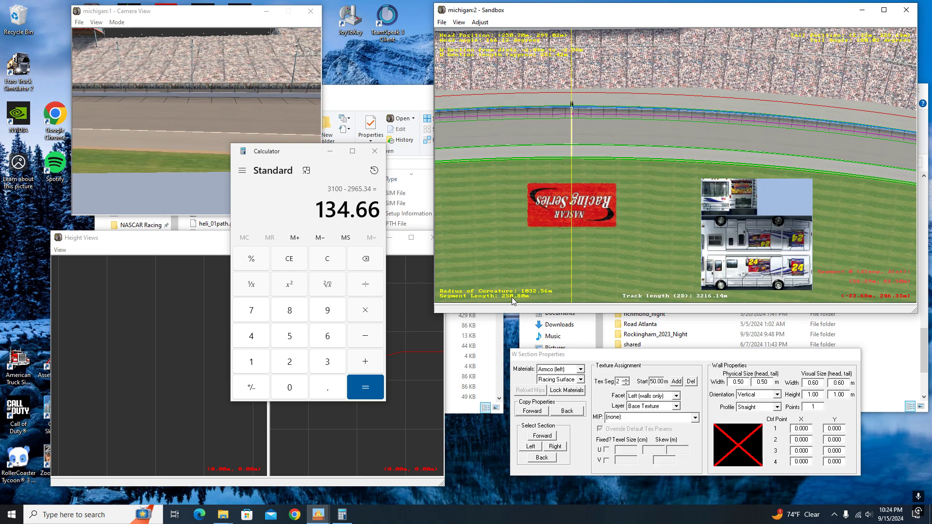
pyautogui.click(805, 131)
pyautogui.rightClick(849, 118)
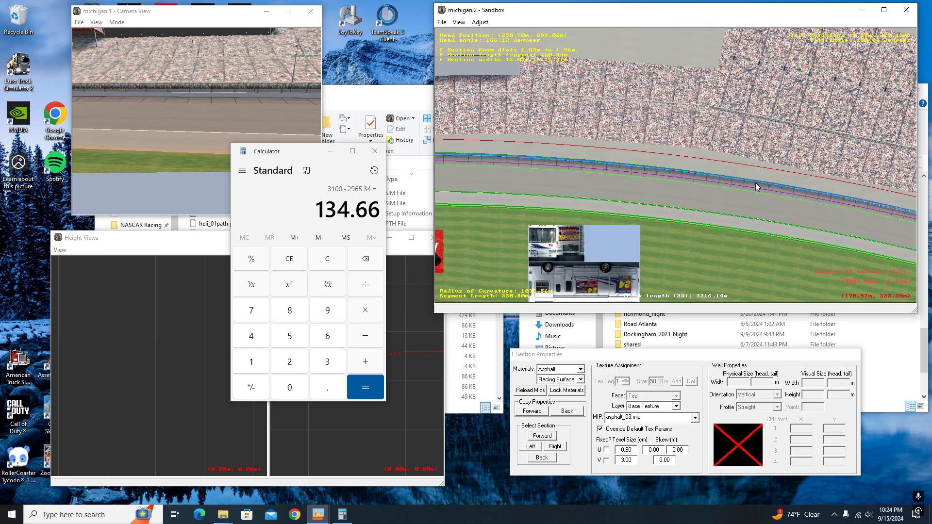
pyautogui.rightClick(665, 176)
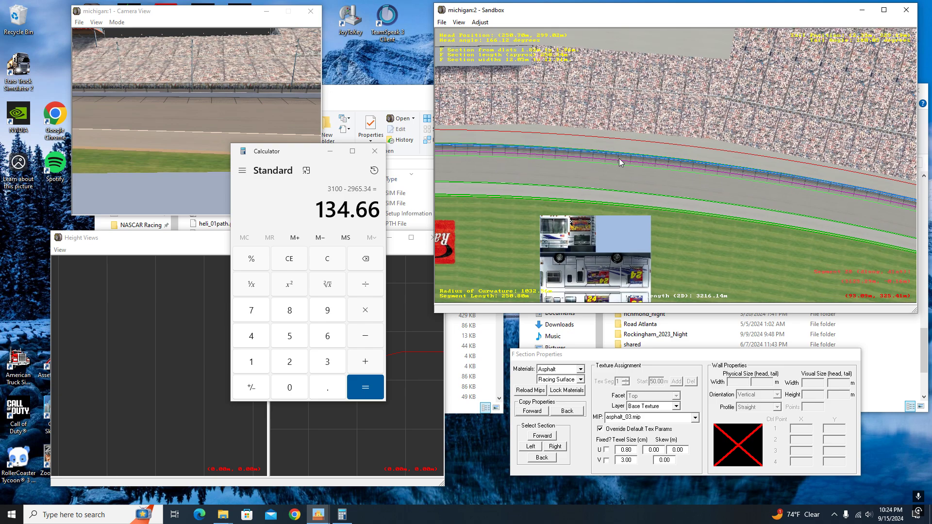
# Select the outer wall section and texture its second segment's left facet with softwall_white.mip at a U texel size of 2 cm.
pyautogui.click(710, 165)
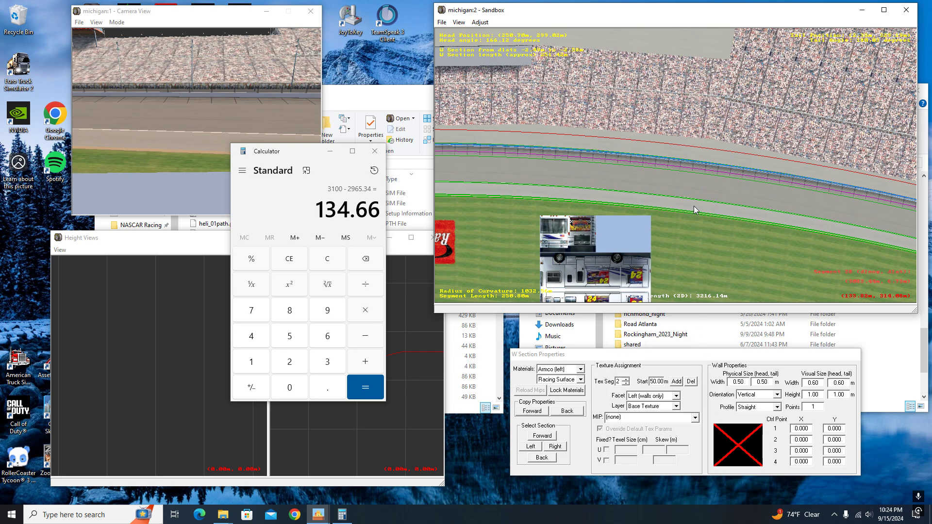
pyautogui.click(643, 419)
pyautogui.scroll(-10, 646, 467)
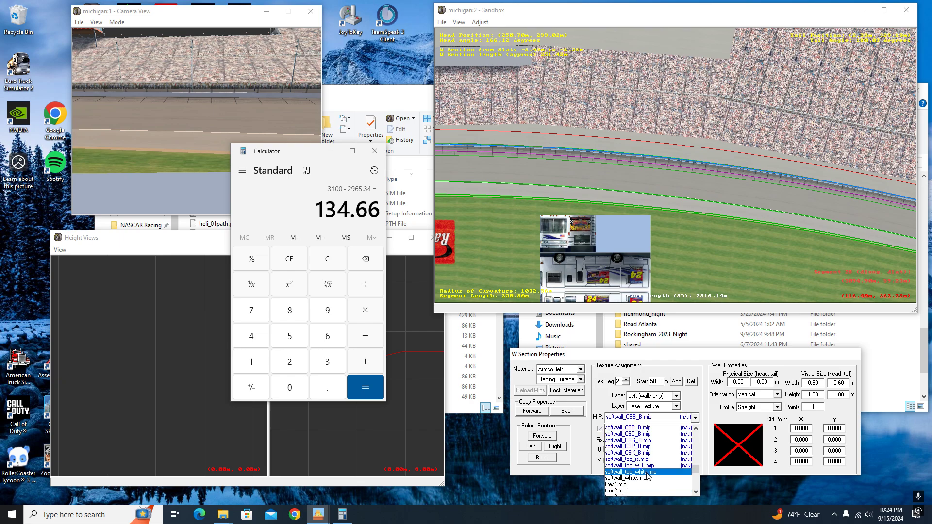
pyautogui.click(631, 478)
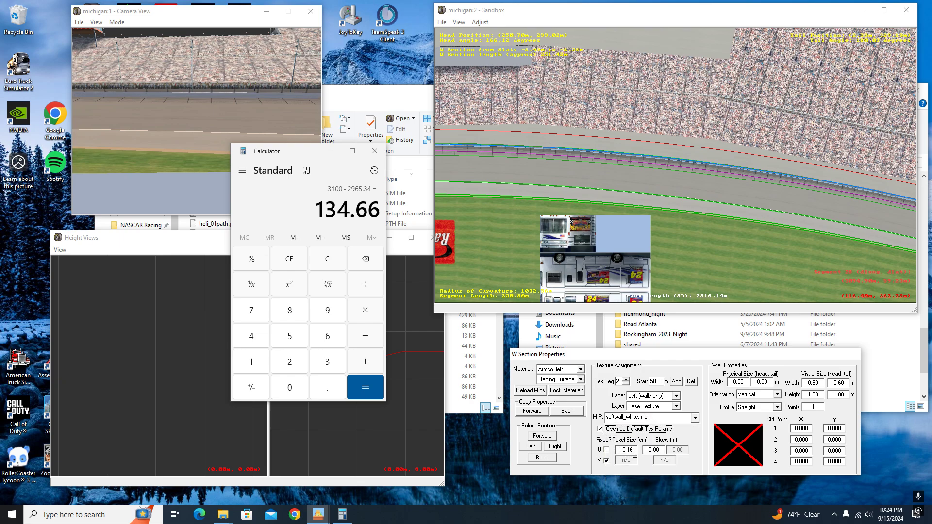
pyautogui.doubleClick(634, 450)
pyautogui.write('2')
# Texture the second segment's top facet with softwall_top_white.mip, overriding the default parameters with a U texel size of 1.5 cm.
pyautogui.click(648, 396)
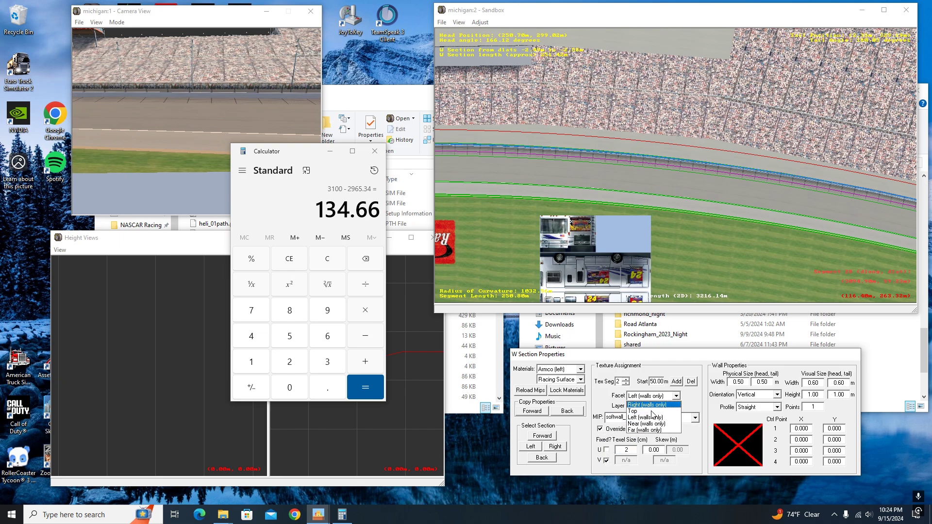
pyautogui.click(651, 412)
pyautogui.click(651, 418)
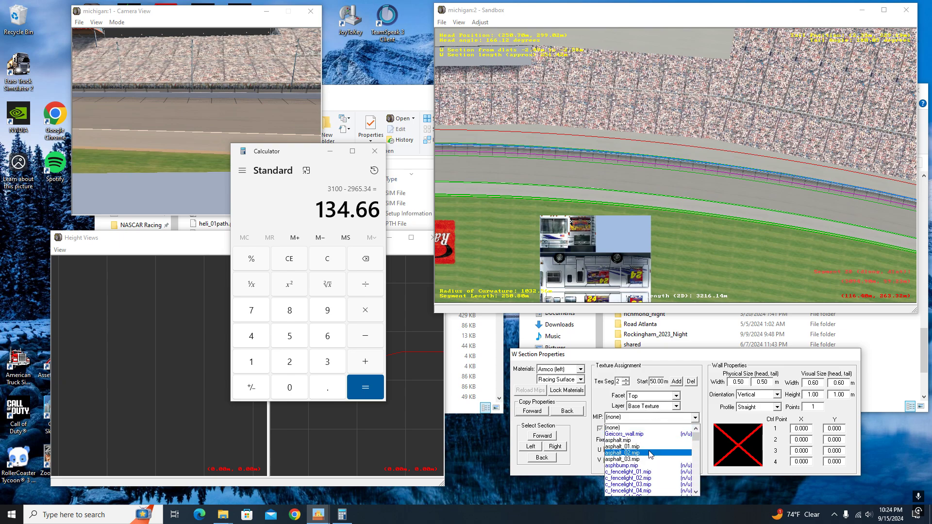
pyautogui.scroll(-10, 650, 454)
pyautogui.click(614, 466)
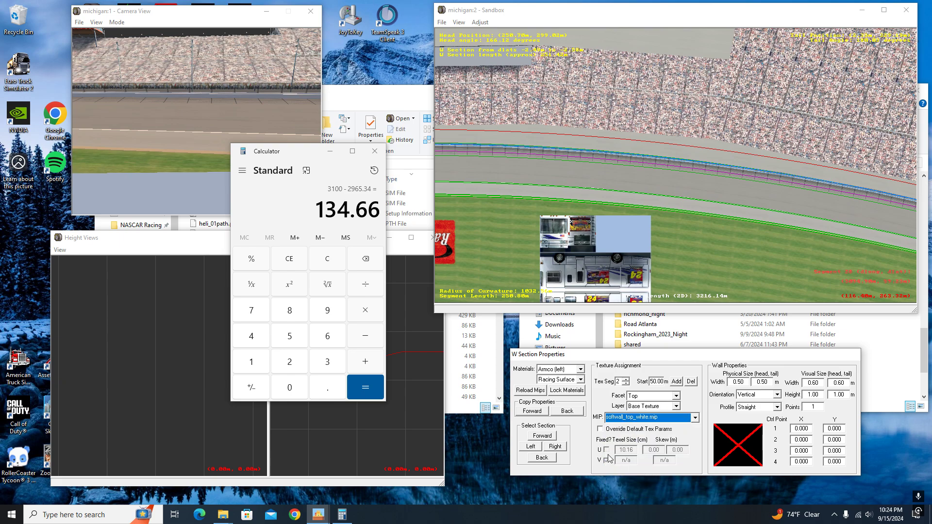
pyautogui.click(600, 429)
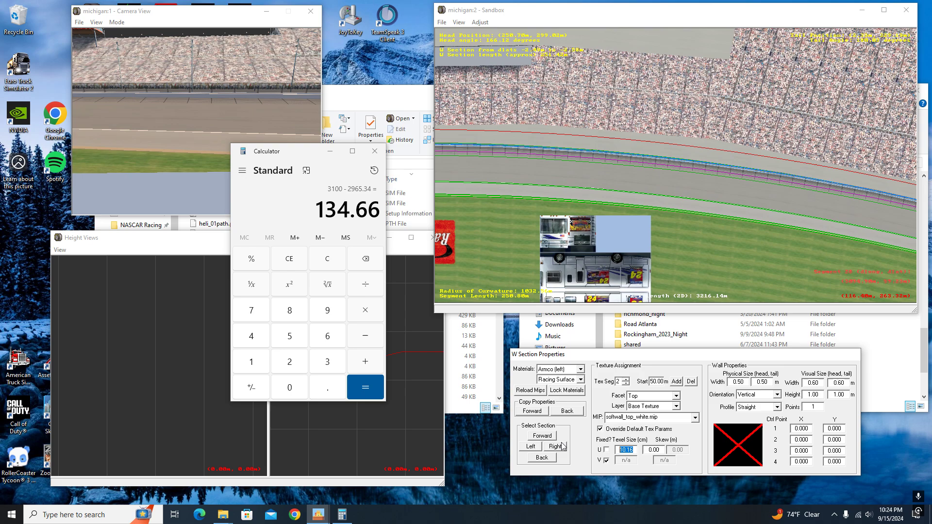
pyautogui.write('1.5')
# Texture the second segment's right facet with softwall_white.mip and set its U texel size to 2 cm.
pyautogui.click(640, 396)
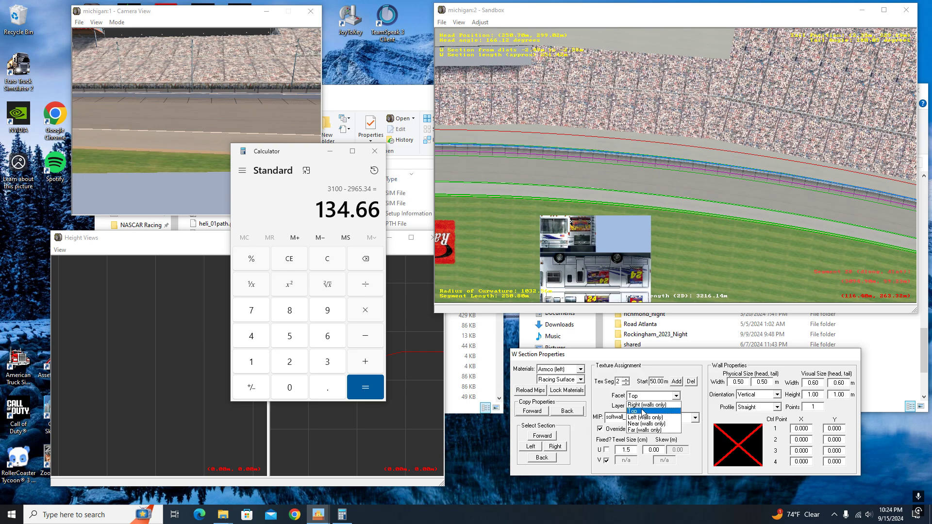
pyautogui.click(642, 412)
pyautogui.click(645, 418)
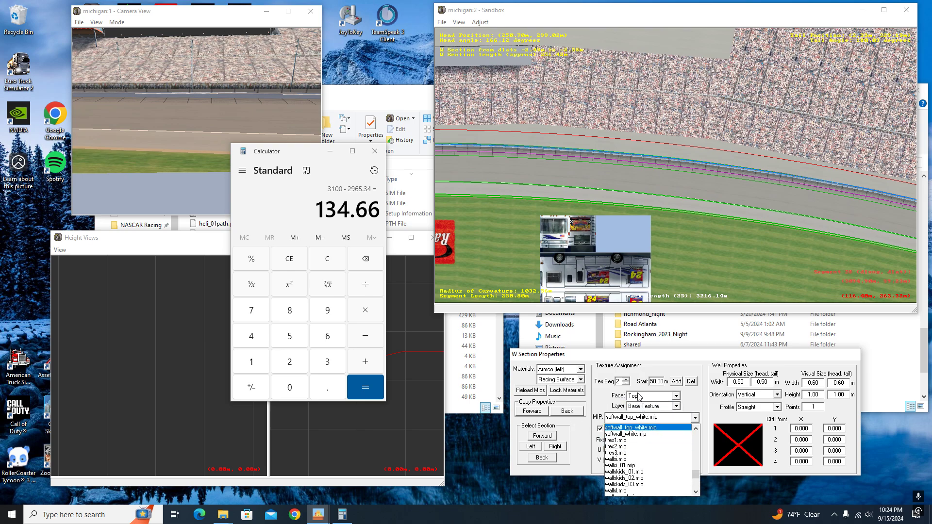
pyautogui.click(638, 394)
pyautogui.click(639, 394)
pyautogui.click(641, 405)
pyautogui.click(641, 409)
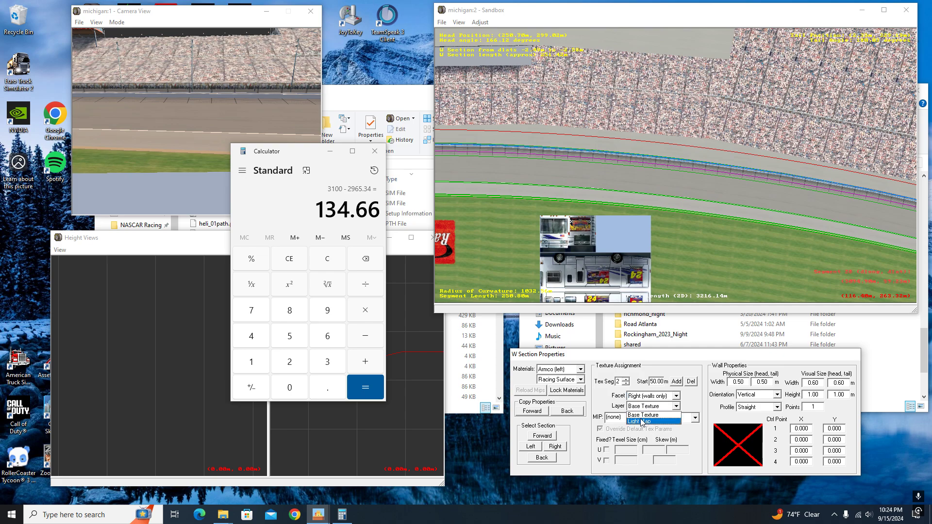
pyautogui.click(616, 415)
pyautogui.click(617, 416)
pyautogui.press('s')
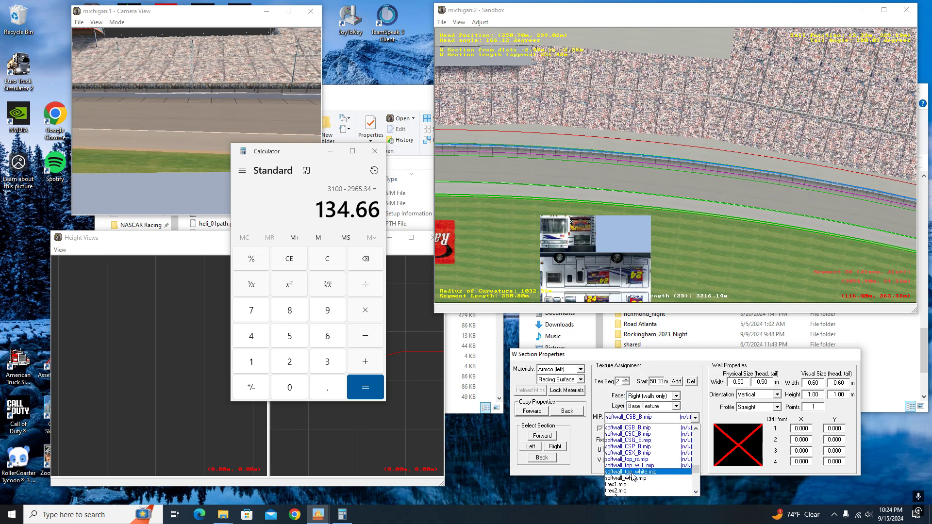
pyautogui.click(634, 478)
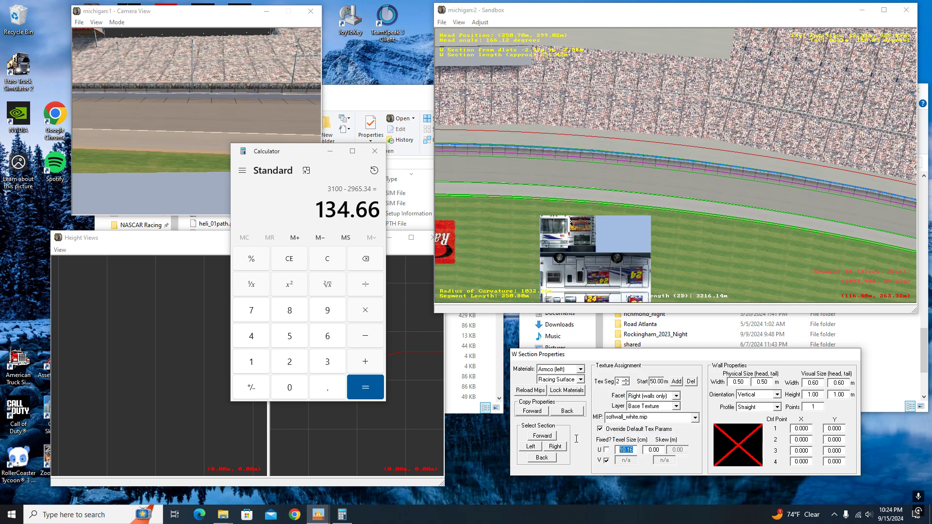
pyautogui.write('2')
pyautogui.click(811, 196)
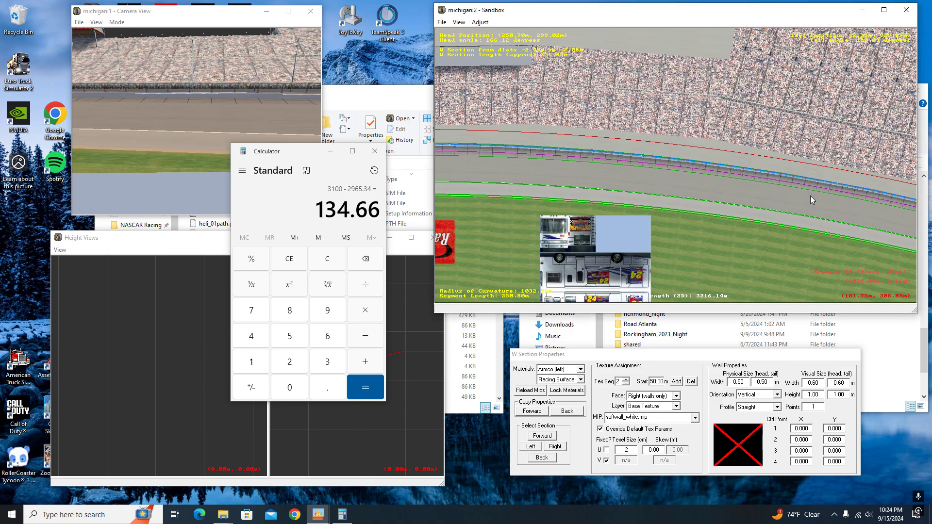
# Examine the outer wall up close around the 3100 m mark and reselect the wall section there.
pyautogui.rightClick(894, 207)
pyautogui.scroll(3, 797, 195)
pyautogui.rightClick(531, 150)
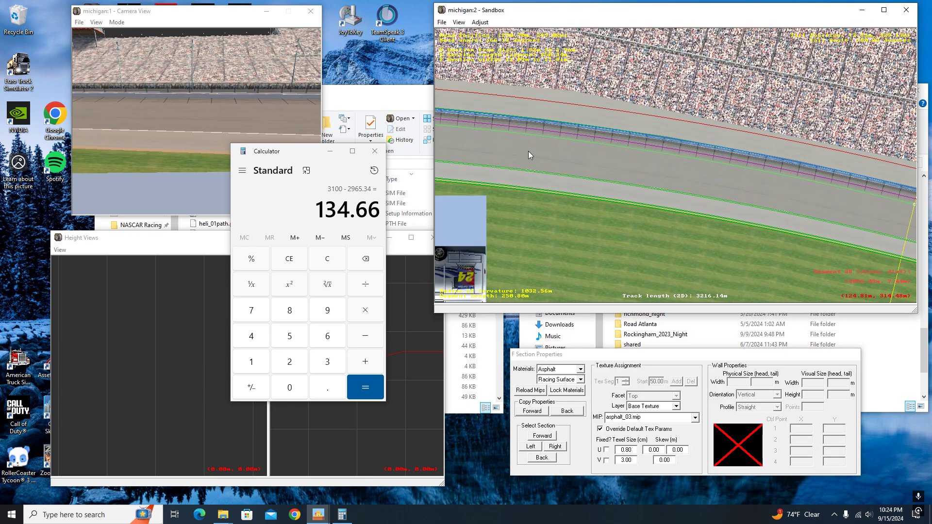
pyautogui.scroll(-1, 530, 150)
pyautogui.rightClick(519, 131)
pyautogui.scroll(5, 513, 114)
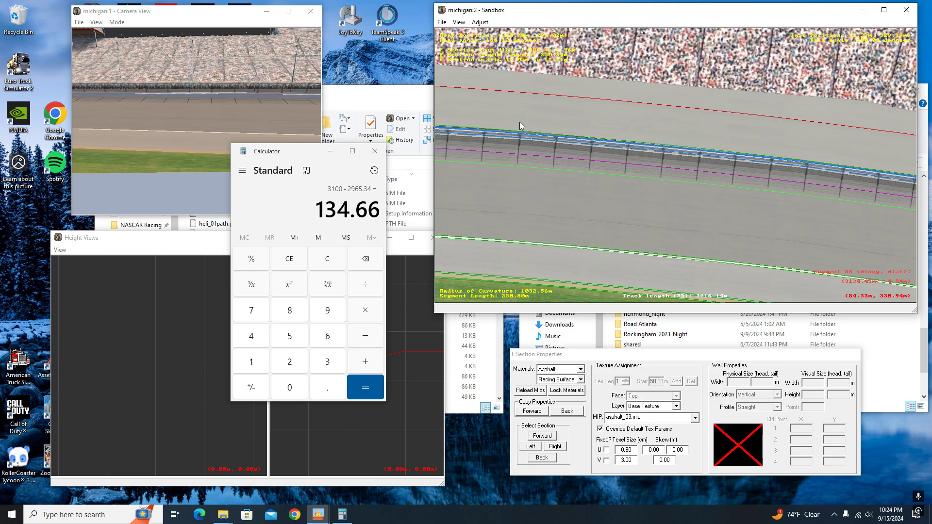
pyautogui.scroll(4, 520, 122)
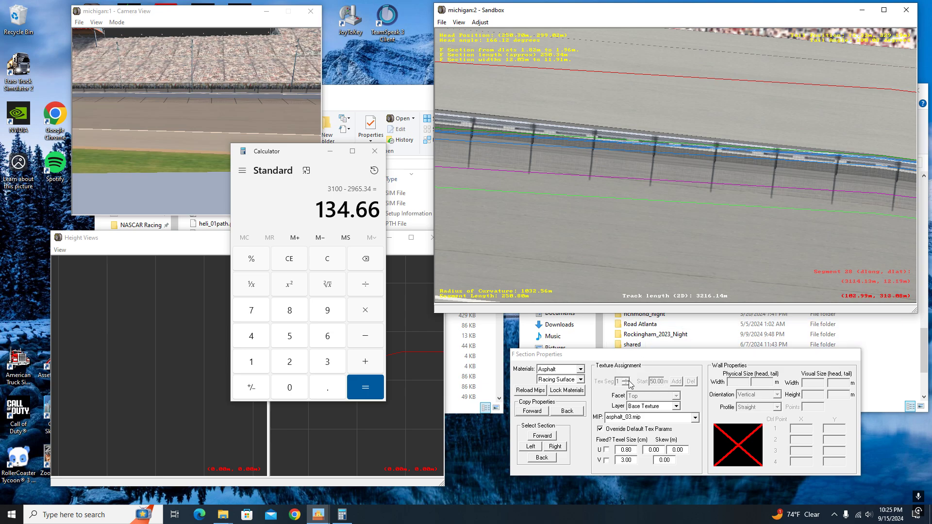
pyautogui.click(600, 150)
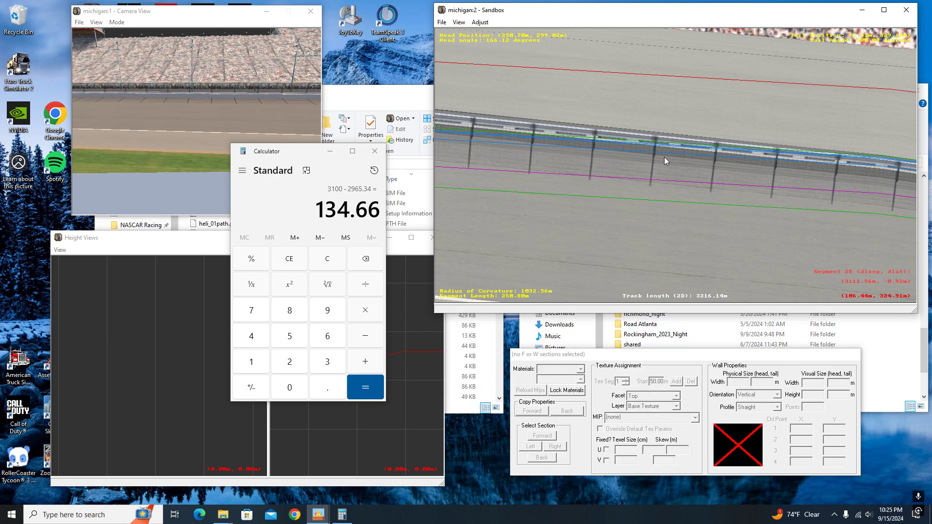
pyautogui.click(664, 157)
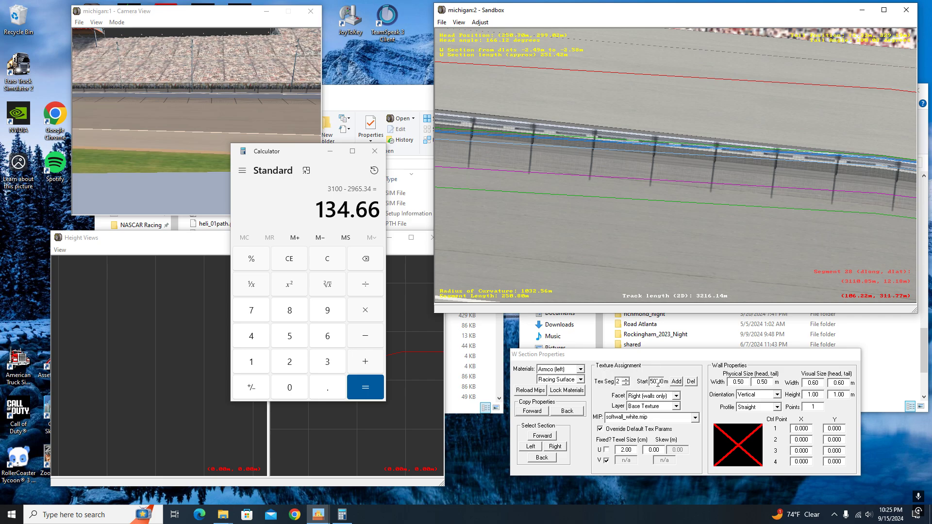
# Add a third texture segment to the wall section, starting at 134.6 m.
pyautogui.click(627, 384)
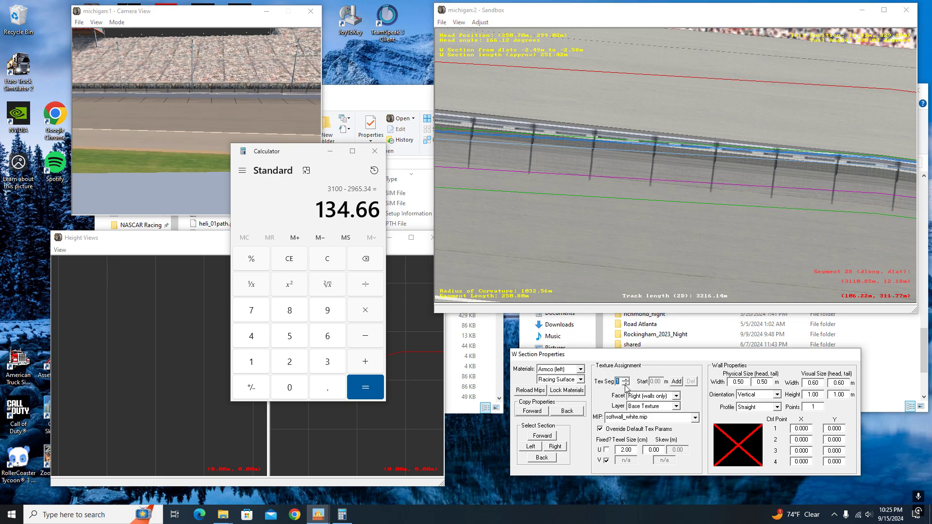
pyautogui.click(677, 382)
pyautogui.click(626, 379)
pyautogui.click(627, 384)
pyautogui.click(677, 381)
pyautogui.click(626, 380)
pyautogui.doubleClick(663, 380)
pyautogui.write('154.66')
pyautogui.click(627, 381)
pyautogui.click(627, 385)
pyautogui.press('Tab')
pyautogui.write('134.6')
# Apply the Geicors_wall.mip texture to the third segment's left facet.
pyautogui.click(651, 397)
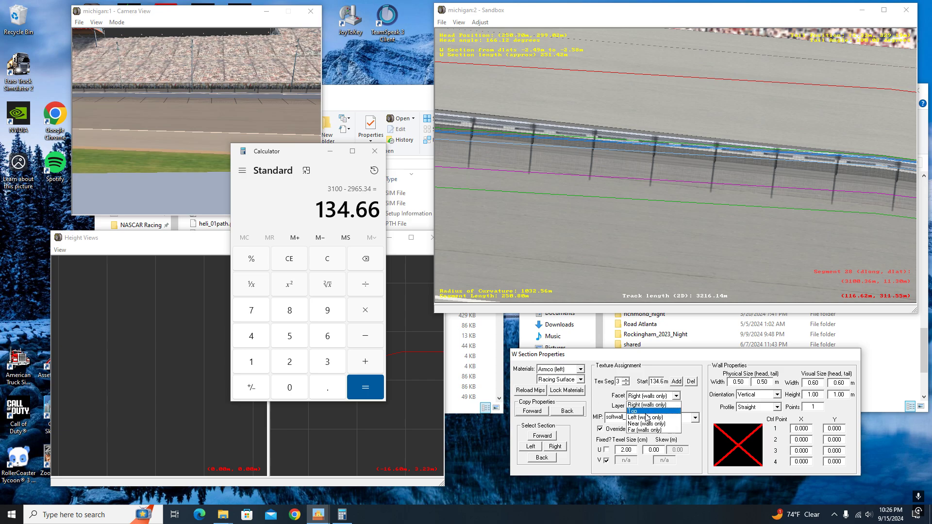
pyautogui.click(646, 418)
pyautogui.click(651, 417)
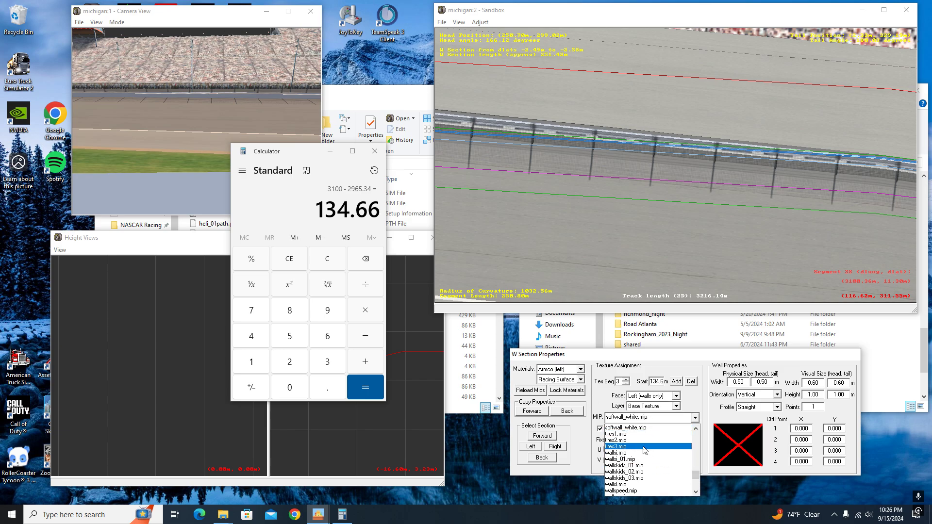
pyautogui.press('g')
pyautogui.click(633, 429)
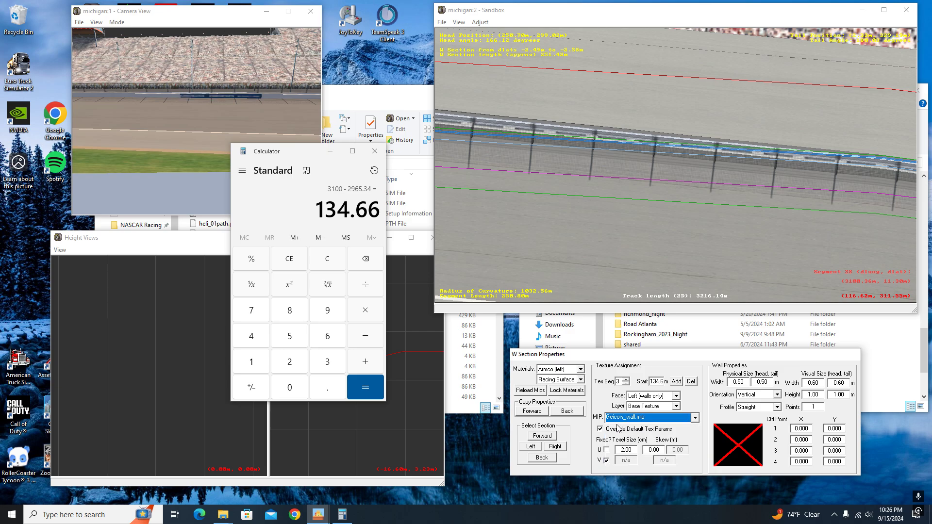
# Inspect both ends of the Geico Restart Zone decal on the frontstretch wall in the 3D camera view.
pyautogui.click(210, 105)
pyautogui.press('Up')
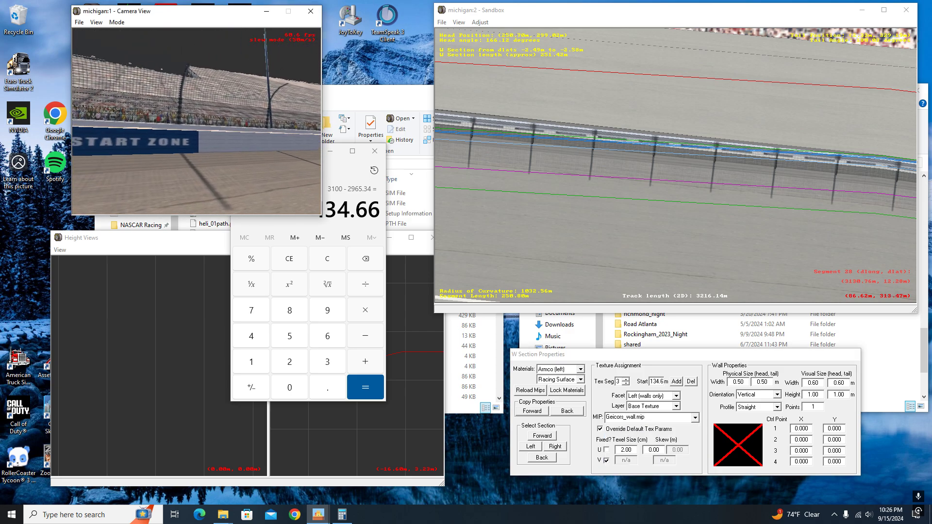
pyautogui.click(214, 136)
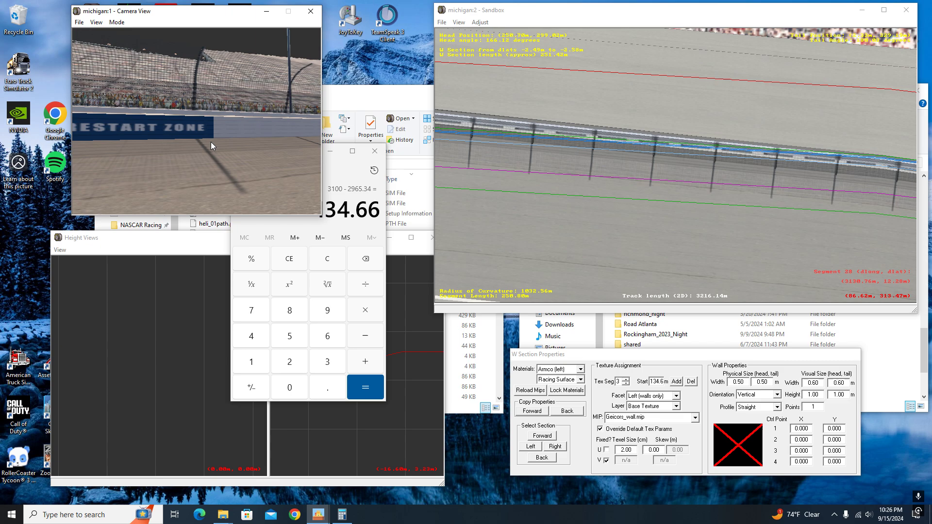
pyautogui.click(209, 161)
pyautogui.press('Up')
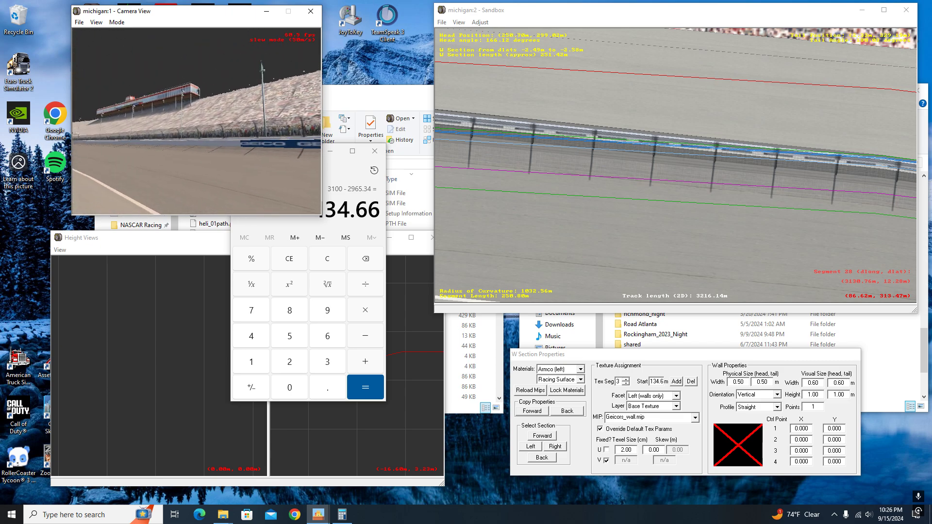
pyautogui.press('Up')
pyautogui.click(197, 122)
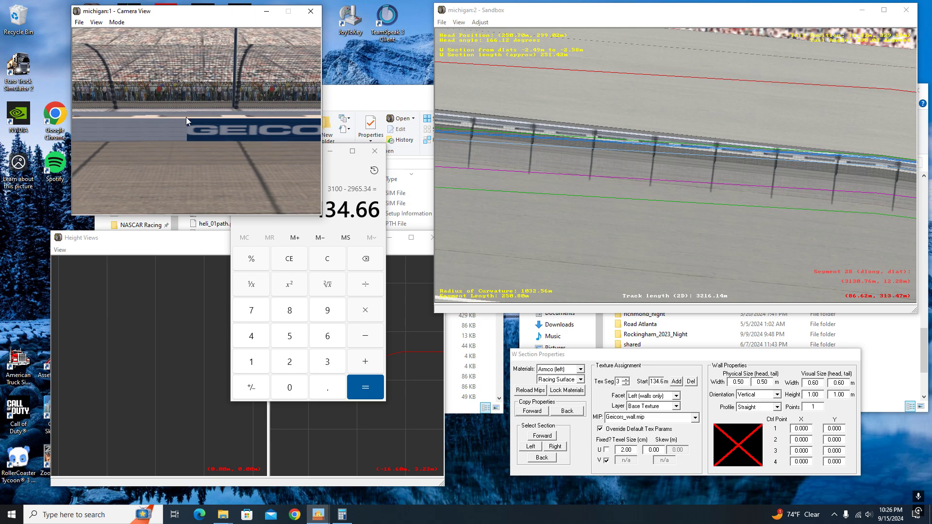
pyautogui.click(190, 142)
pyautogui.press('Down')
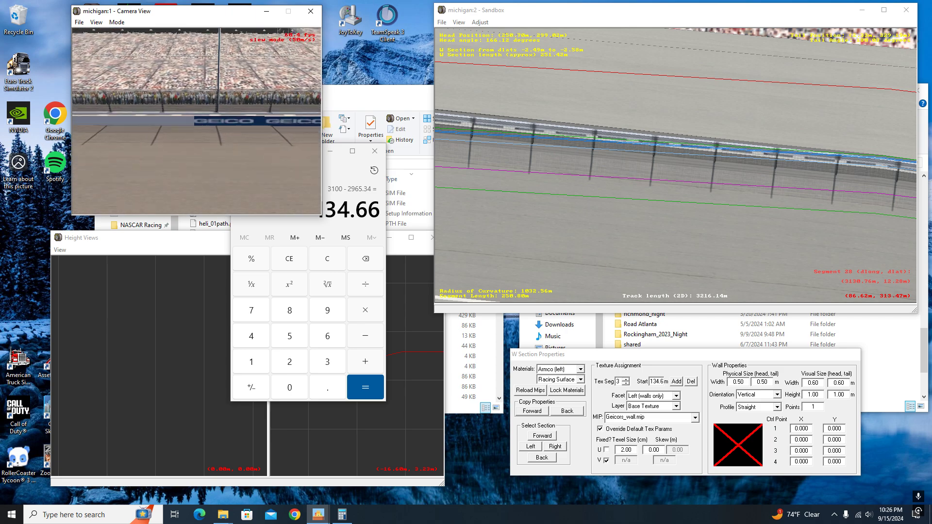
pyautogui.click(195, 122)
pyautogui.click(185, 130)
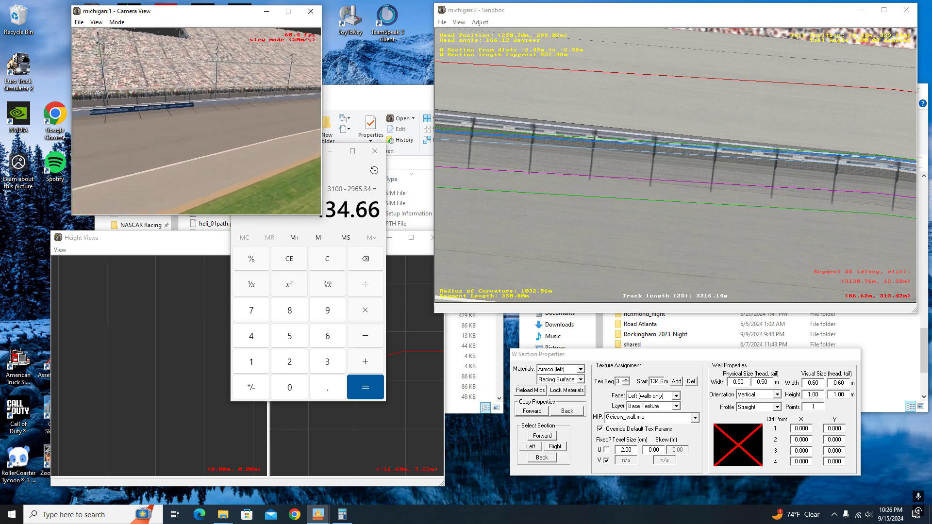
pyautogui.press('Down')
pyautogui.click(209, 118)
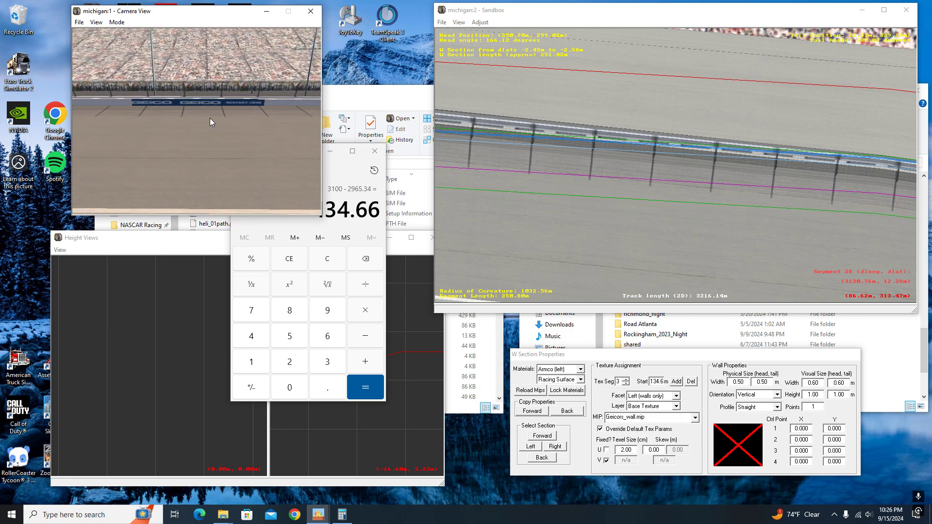
# Try V texel sizes of 1 and 2 cm on the third segment's Geico decal, then restore the fixed V setting.
pyautogui.click(607, 462)
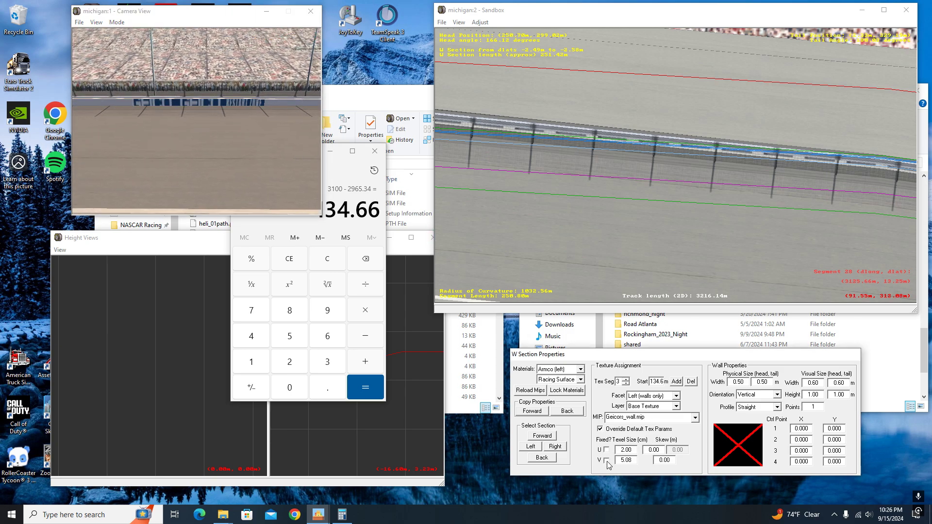
pyautogui.doubleClick(631, 461)
pyautogui.write('1')
pyautogui.press('BackSpace')
pyautogui.write('2')
pyautogui.press('BackSpace')
pyautogui.write('1')
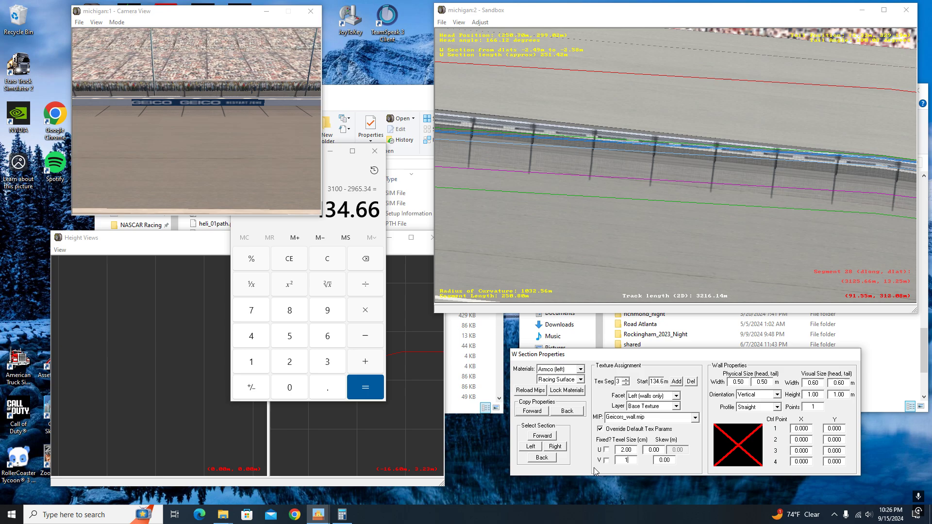
pyautogui.click(606, 461)
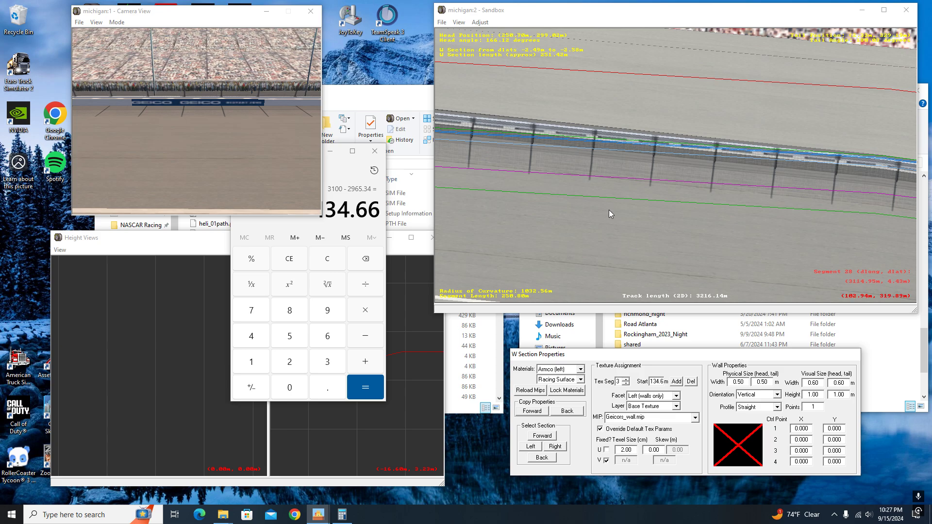
# Try U skew values of 5, -5 and -10 m to shift the Geico decal along the wall segment.
pyautogui.doubleClick(626, 450)
pyautogui.press('Tab')
pyautogui.write('5')
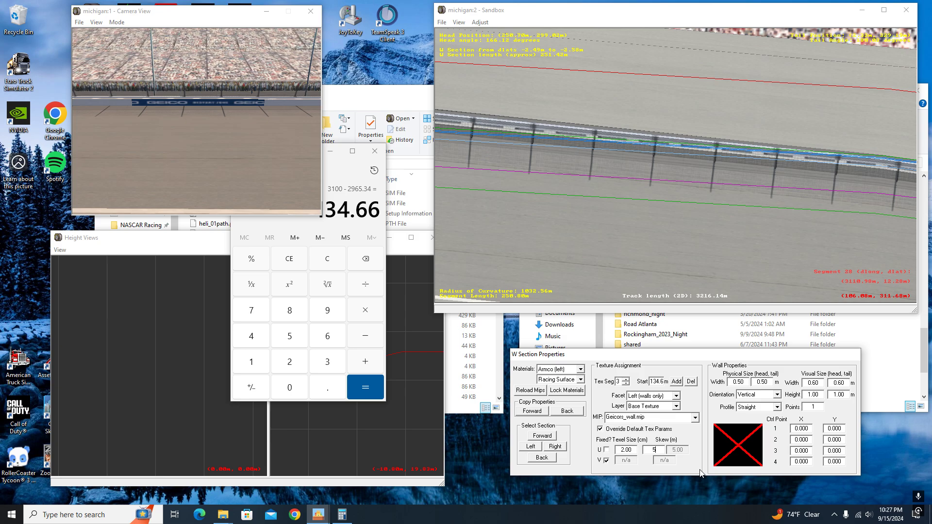
pyautogui.press('BackSpace')
pyautogui.write('6')
pyautogui.press('BackSpace')
pyautogui.write('-5')
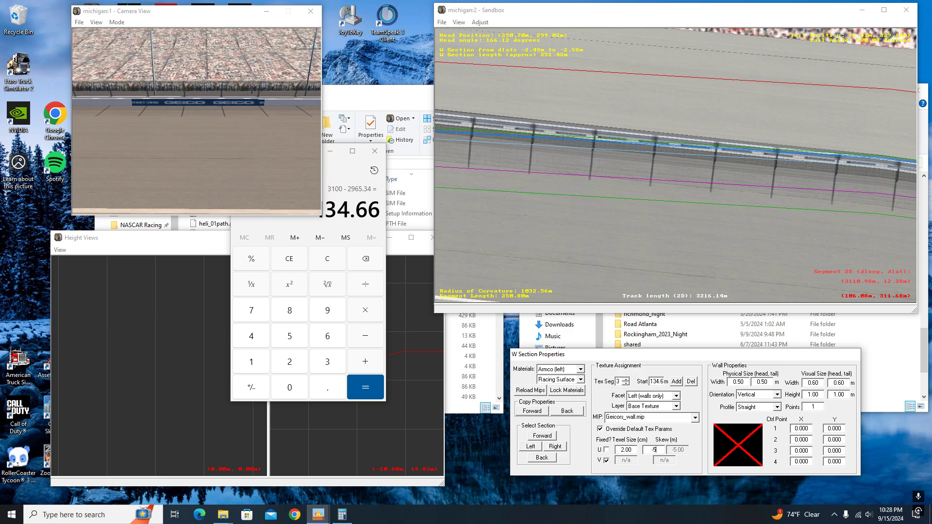
pyautogui.press('BackSpace')
pyautogui.write('8')
pyautogui.press('BackSpace')
pyautogui.write('10')
# Try U skew values of 1, 14 and 10 m while checking the decal's lettering up close in the camera view.
pyautogui.click(188, 115)
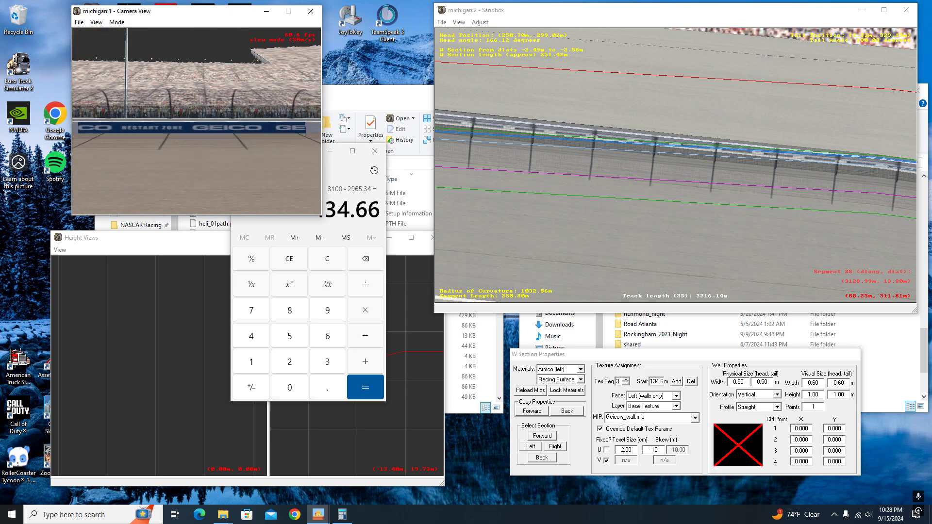
pyautogui.click(658, 449)
pyautogui.press('BackSpace')
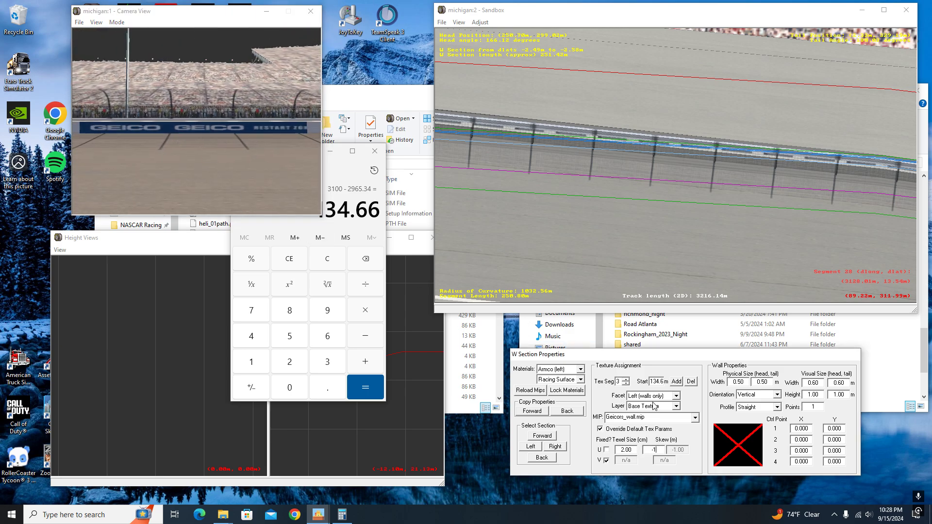
pyautogui.press('BackSpace')
pyautogui.write('5')
pyautogui.press('BackSpace')
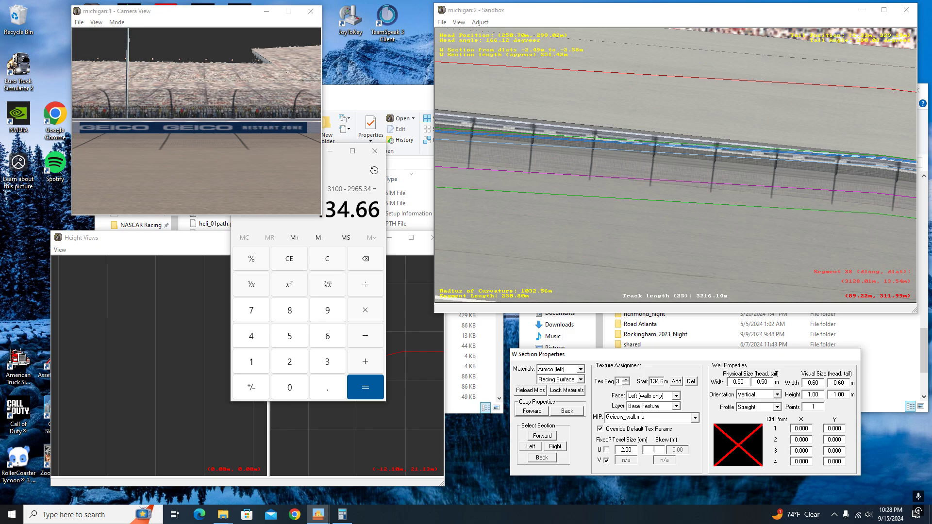
pyautogui.write('1')
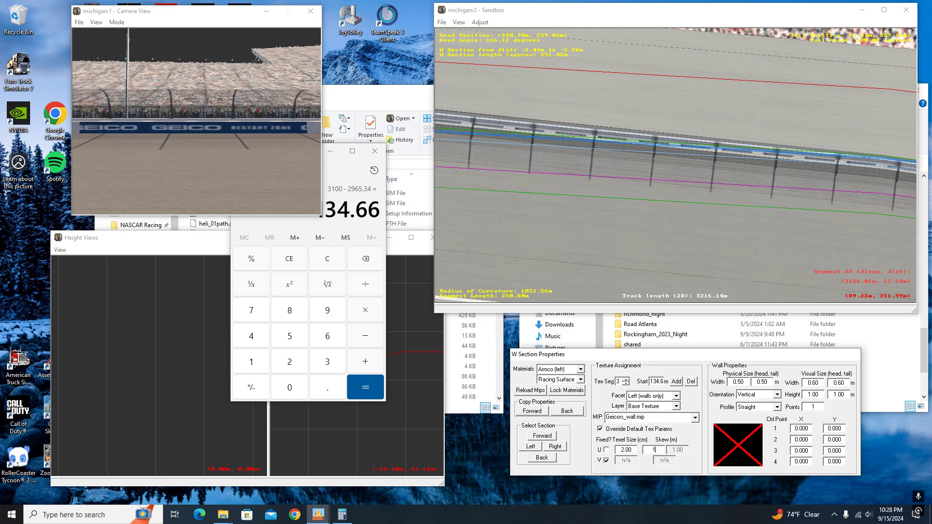
pyautogui.write('4')
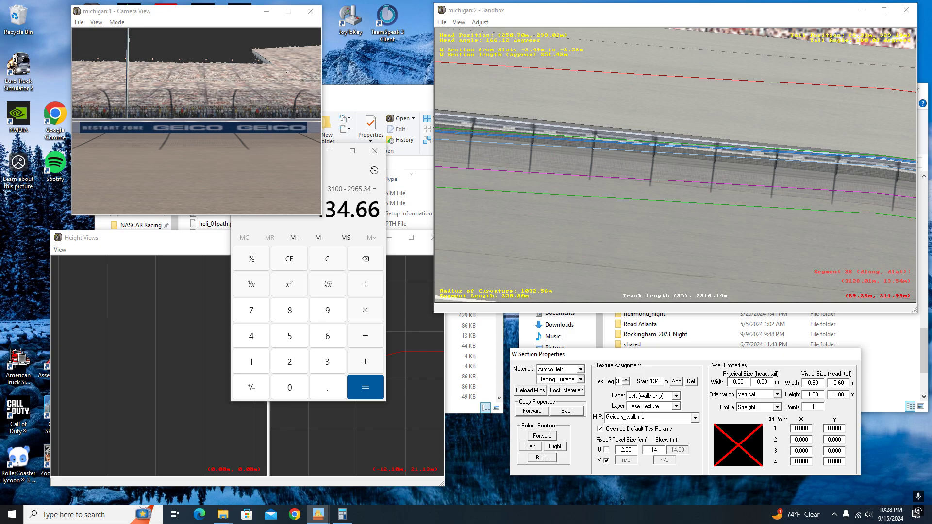
pyautogui.press('BackSpace')
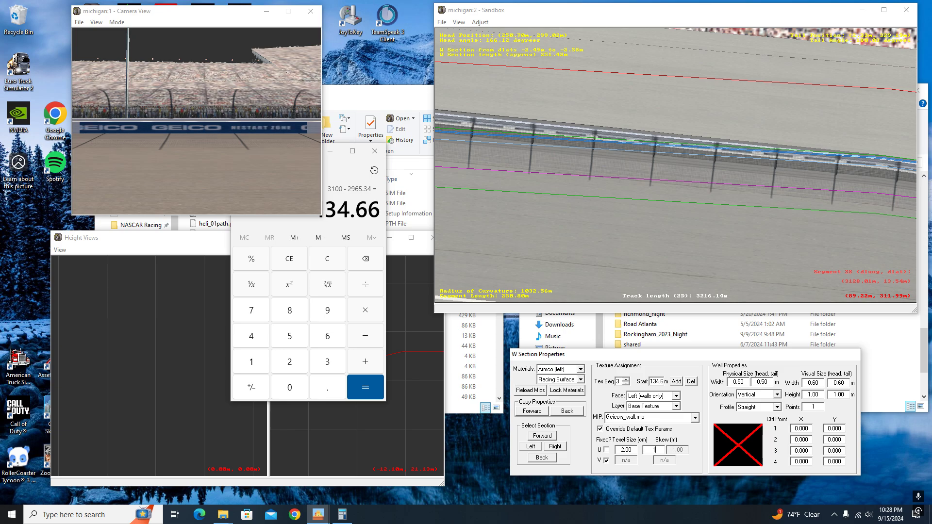
pyautogui.write('0')
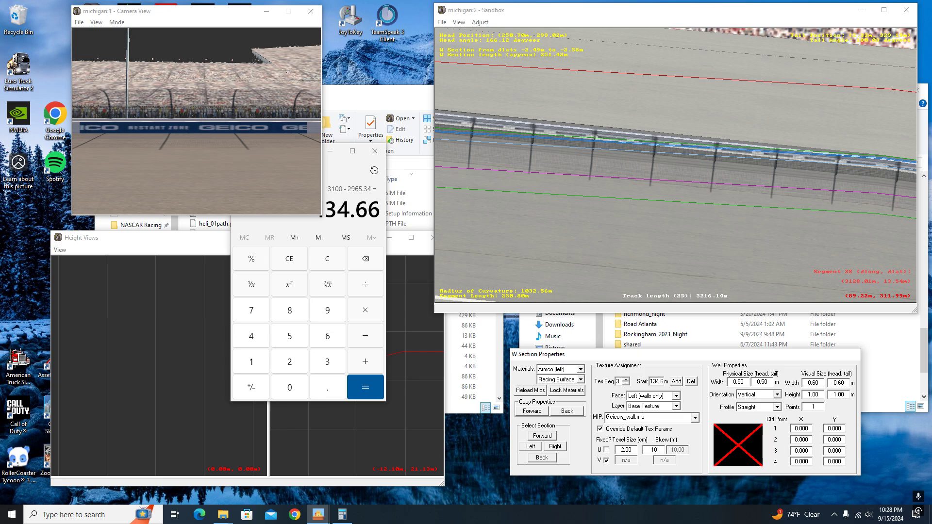
# Set the third texture segment's U skew to 7 m to center the Restart Zone lettering between the Geico logos.
pyautogui.press('BackSpace')
pyautogui.press('BackSpace')
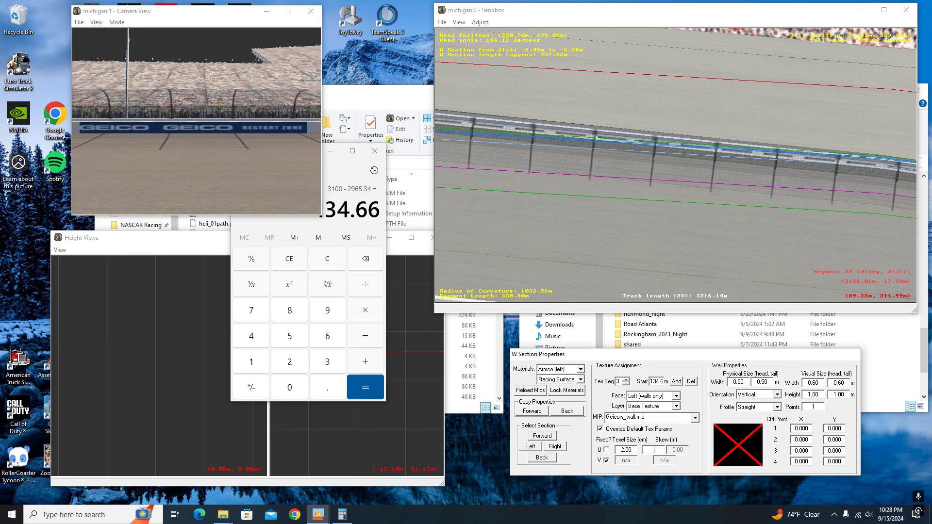
pyautogui.write('8')
pyautogui.press('BackSpace')
pyautogui.write('7')
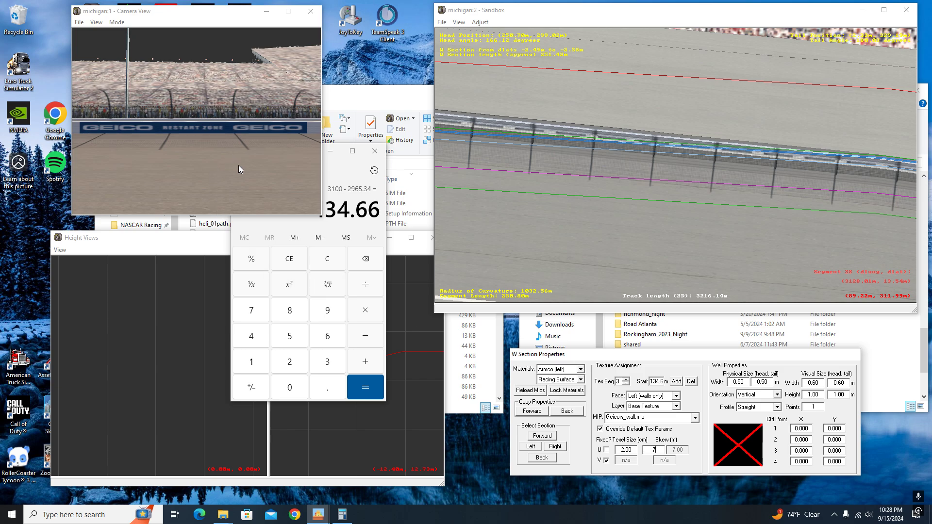
# Inspect the aligned Geico Restart Zone decal in the 3D camera view and deselect the wall section.
pyautogui.click(212, 137)
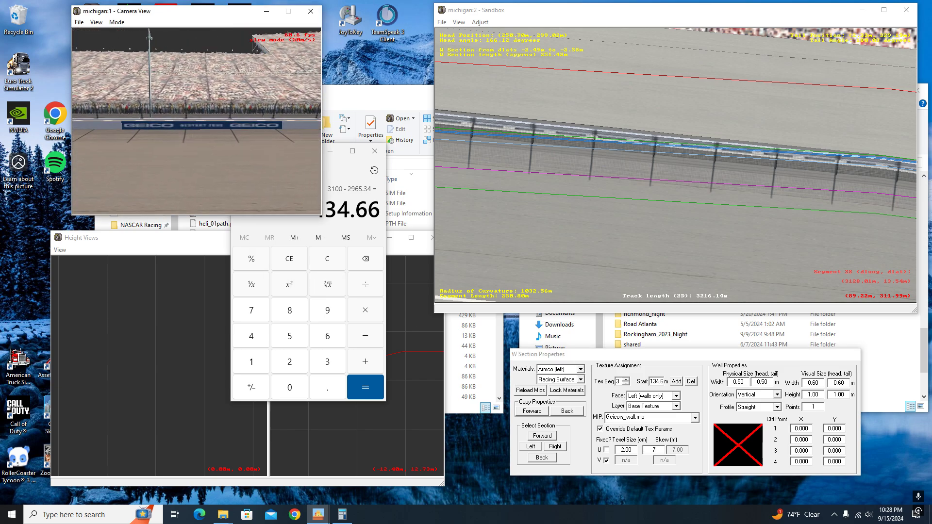
pyautogui.click(195, 125)
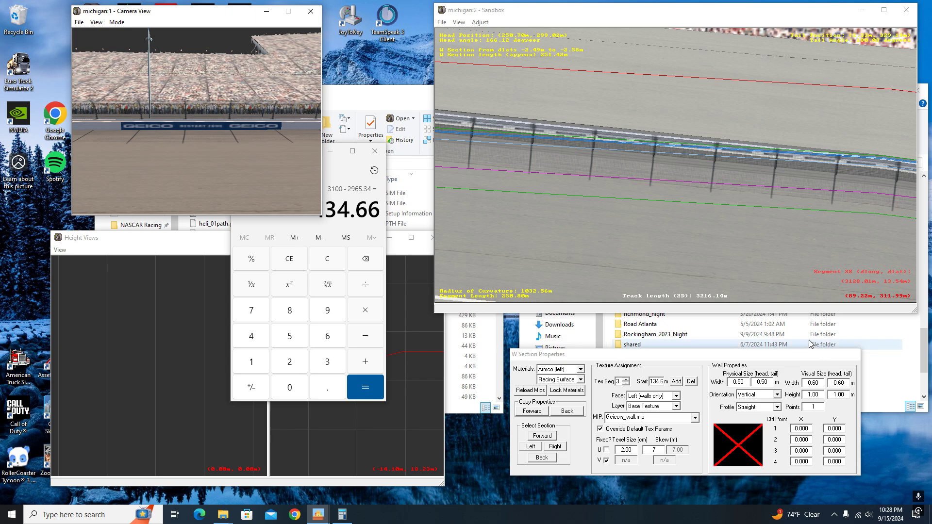
pyautogui.click(641, 170)
pyautogui.scroll(-8, 593, 203)
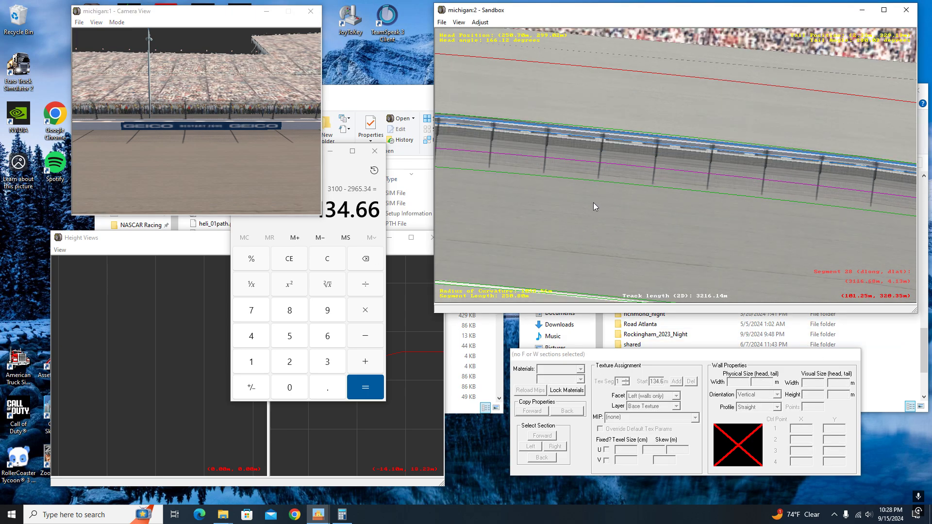